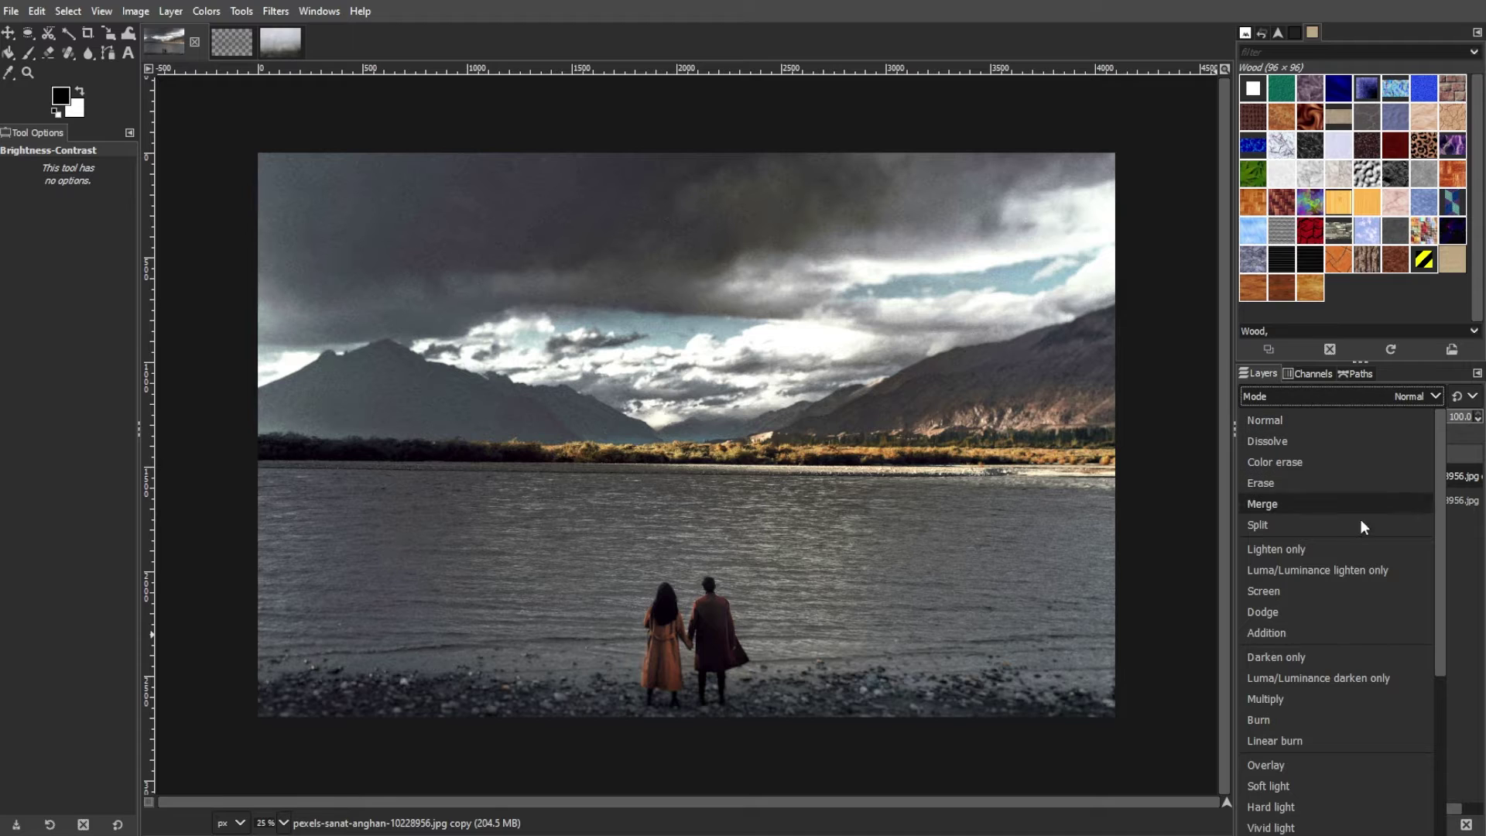
Step: Set the duplicated photo layer's mode to Overlay and add a transparency-filled layer named "Black Explosion"
{"action": "left_click", "coordinate": [1292, 764]}
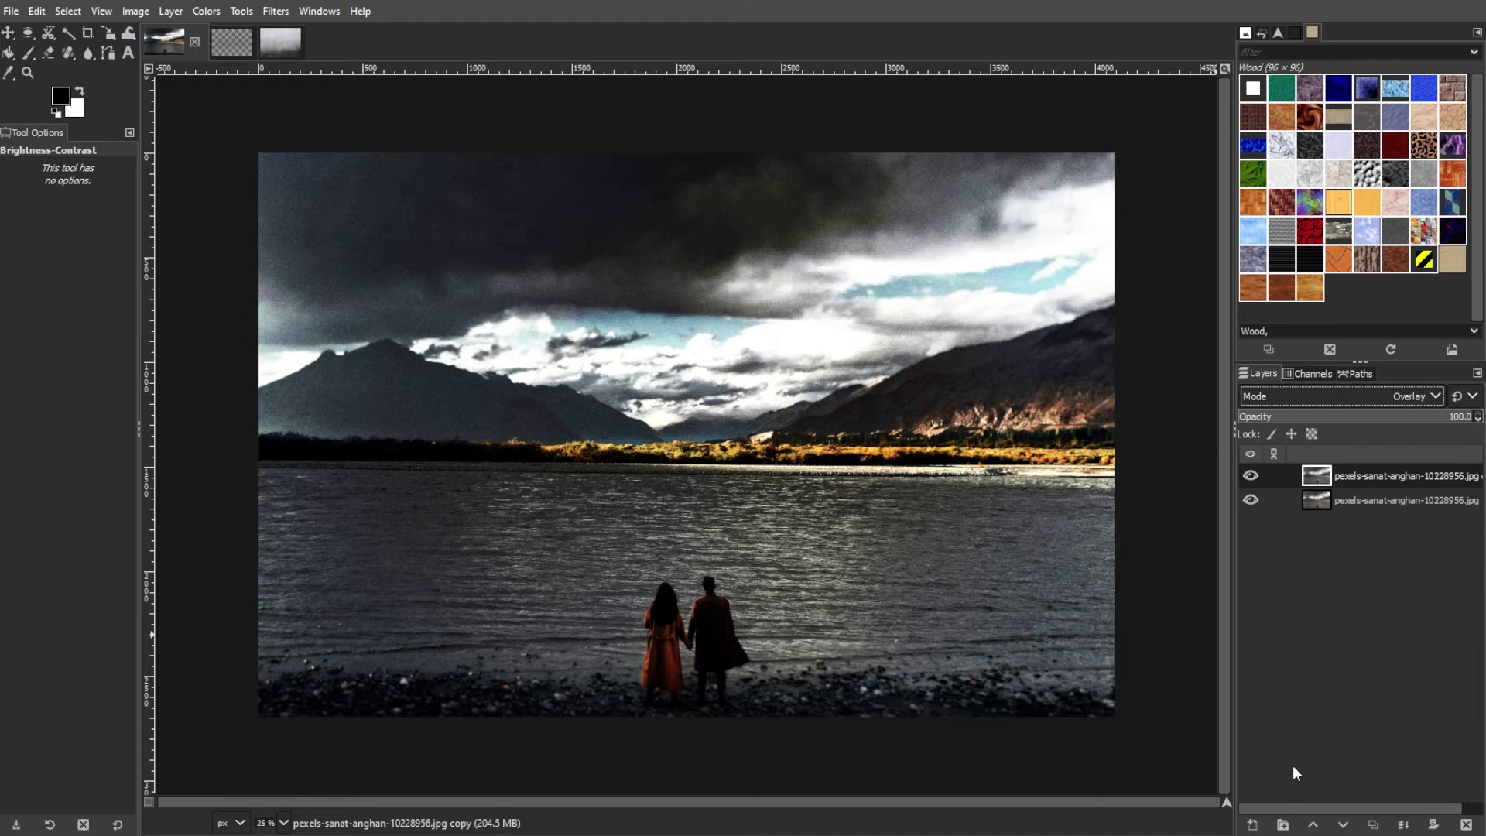
{"action": "left_click", "coordinate": [1253, 825]}
{"action": "left_click_drag", "start_coordinate": [1237, 407], "coordinate": [853, 268]}
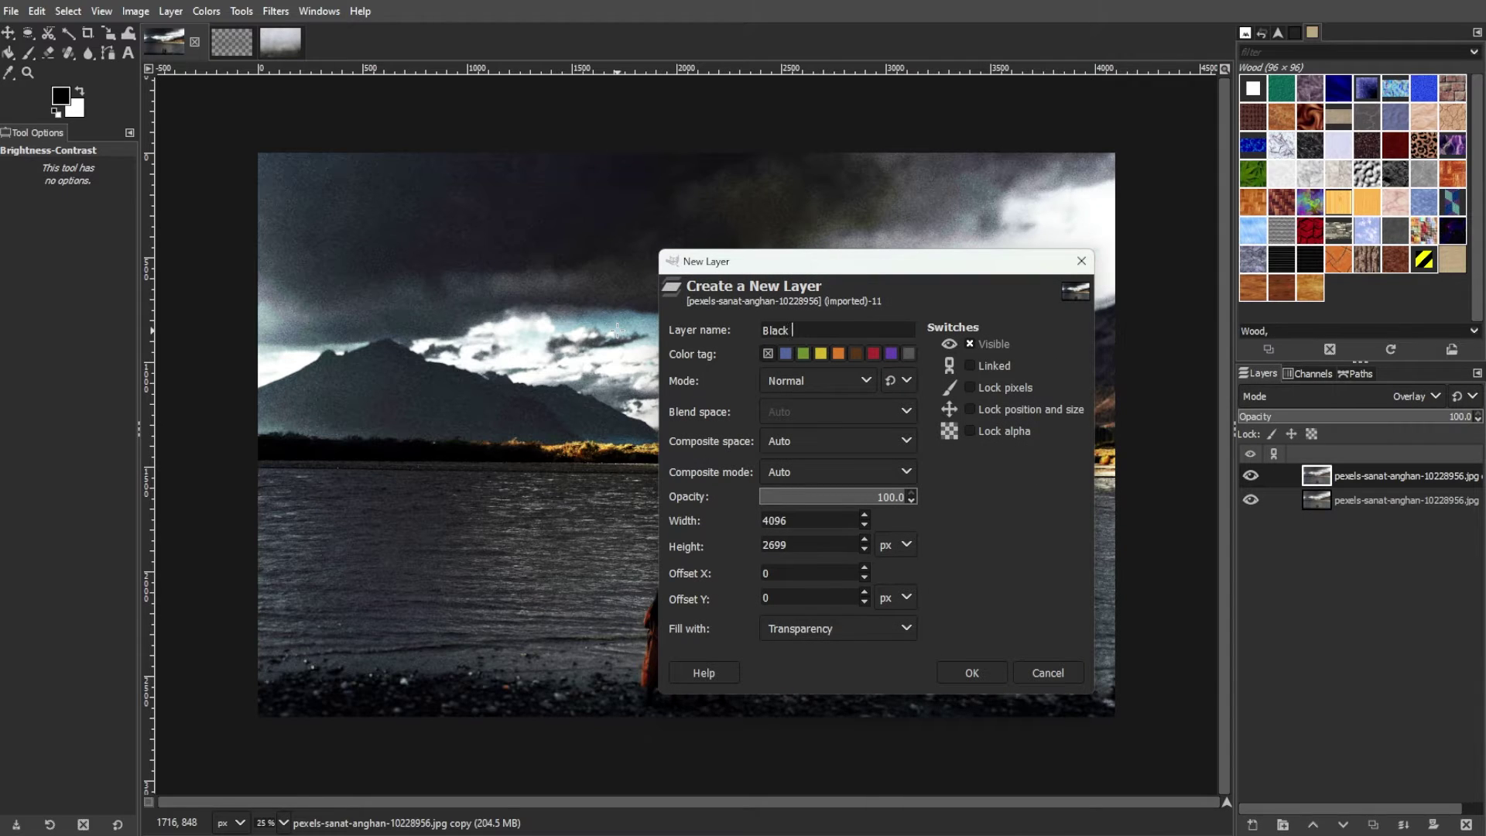
{"action": "left_click", "coordinate": [873, 630]}
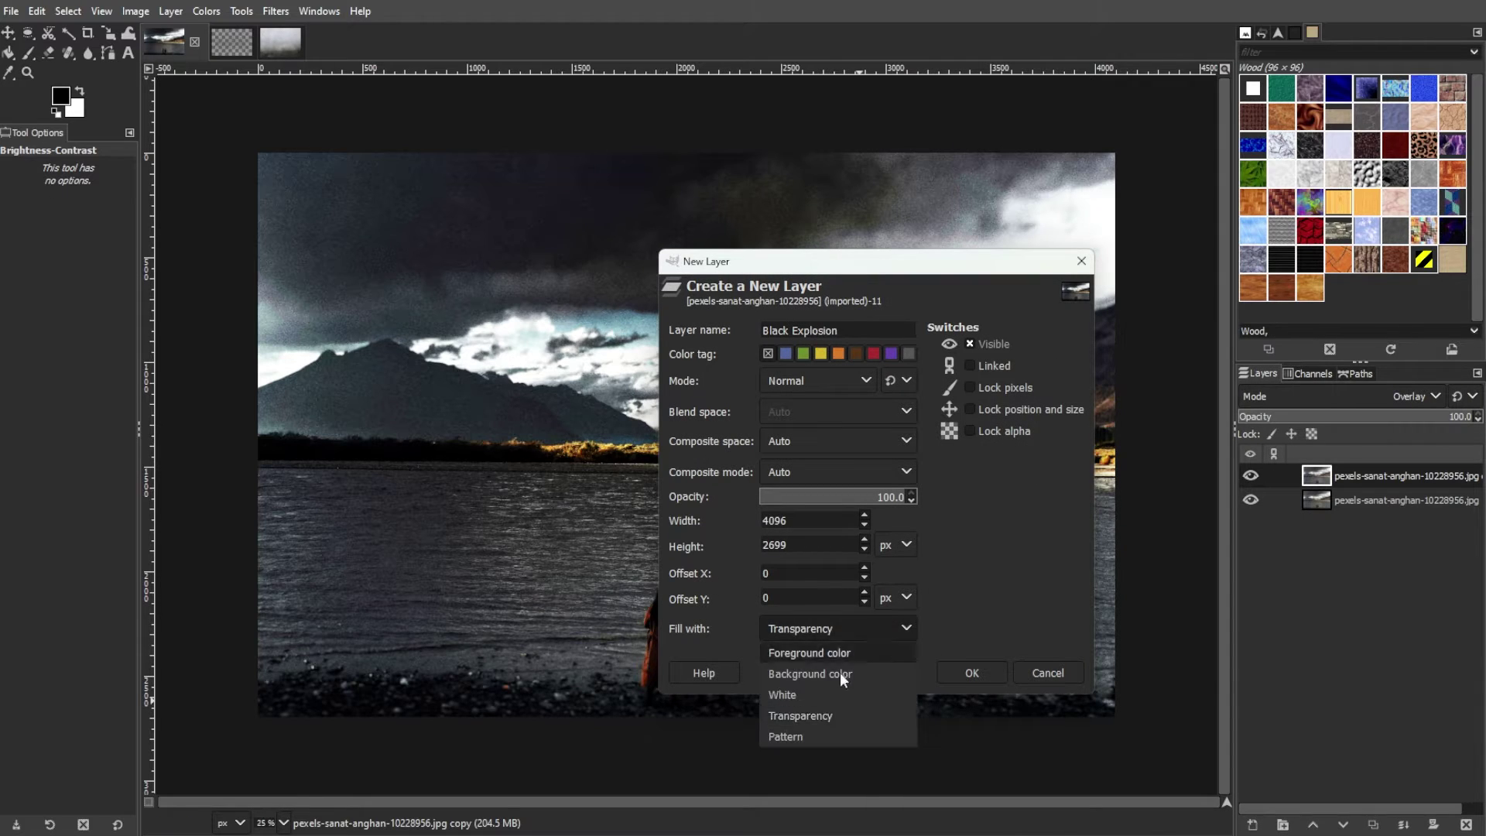
{"action": "left_click", "coordinate": [868, 715]}
{"action": "left_click", "coordinate": [969, 672]}
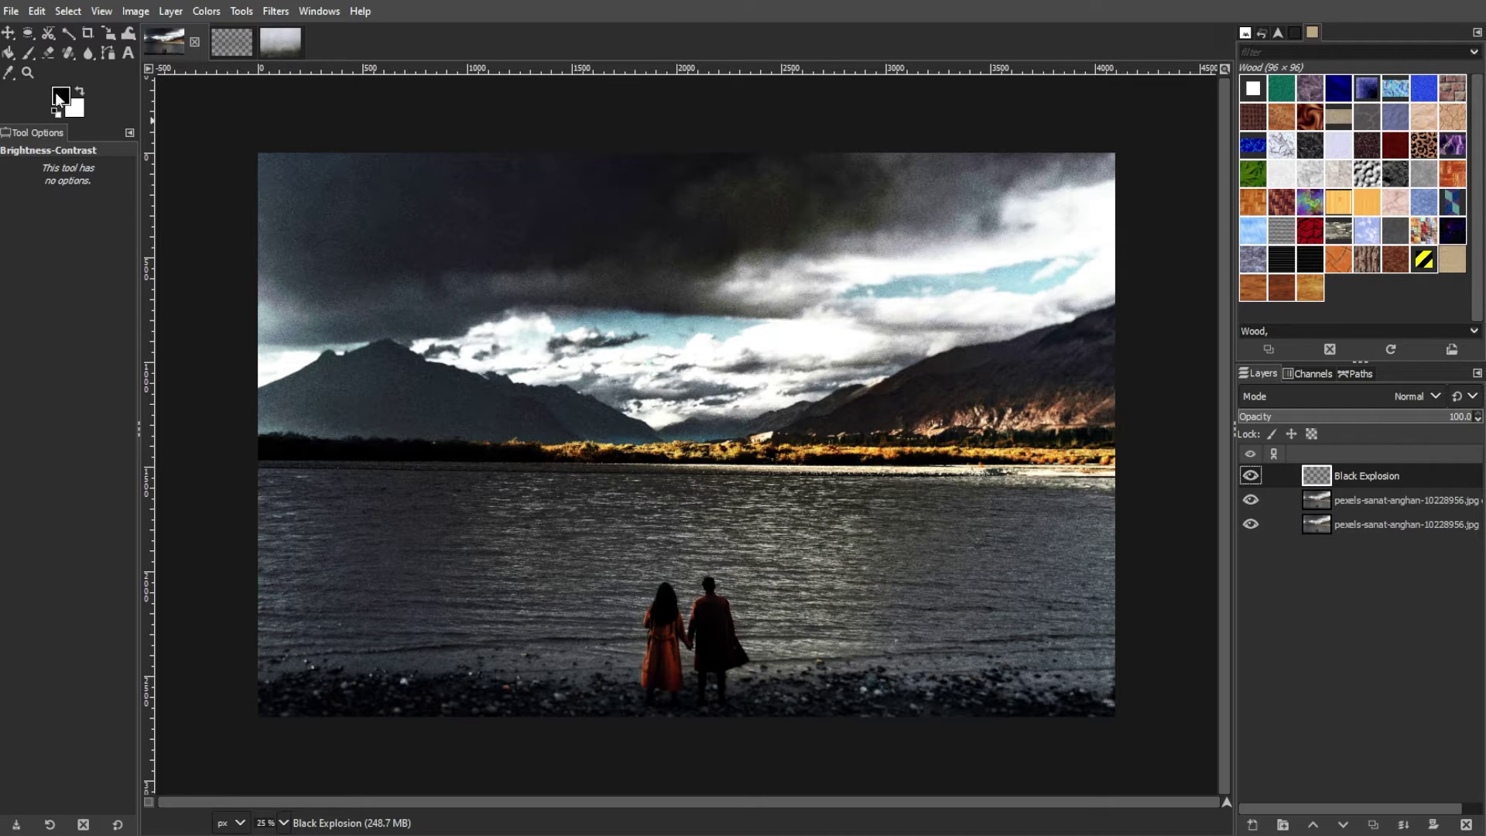
Step: Paint a black smoke plume above the far shoreline with the Smoke brush at size 168 and 50 opacity
{"action": "left_click", "coordinate": [58, 97]}
{"action": "left_click", "coordinate": [564, 429]}
{"action": "left_click", "coordinate": [30, 54]}
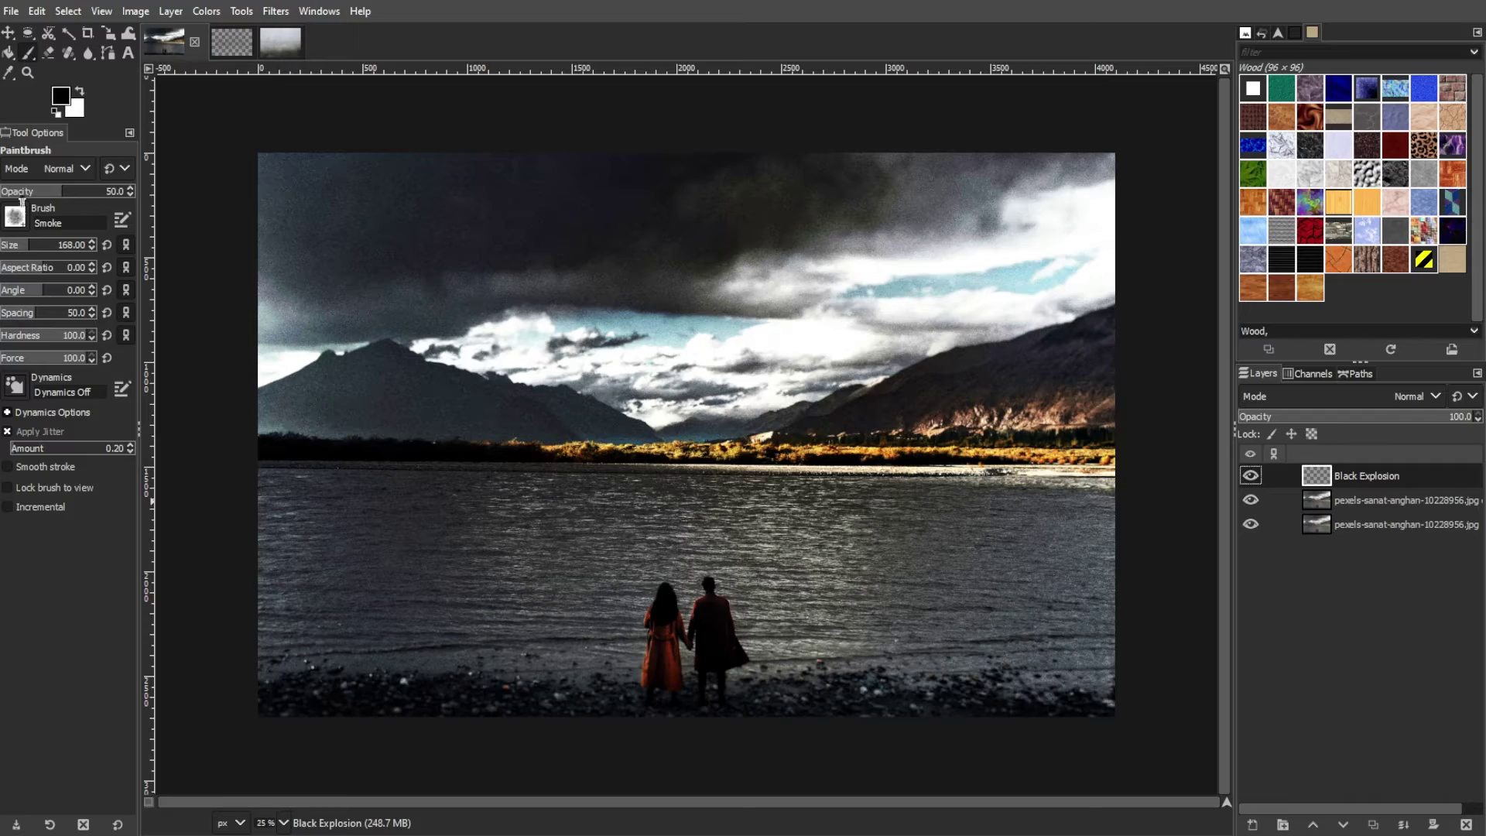
{"action": "scroll", "coordinate": [708, 505], "scroll_direction": "up", "scroll_amount": 4}
{"action": "scroll", "coordinate": [658, 496], "scroll_direction": "up", "scroll_amount": 2}
{"action": "mouse_move", "coordinate": [565, 442]}
{"action": "left_mouse_down"}
{"action": "mouse_move", "coordinate": [563, 305]}
{"action": "mouse_move", "coordinate": [668, 237]}
{"action": "left_mouse_up"}
{"action": "scroll", "coordinate": [588, 202], "scroll_direction": "down", "scroll_amount": 1}
{"action": "mouse_move", "coordinate": [608, 124]}
{"action": "left_mouse_down"}
{"action": "mouse_move", "coordinate": [507, 216]}
{"action": "mouse_move", "coordinate": [727, 190]}
{"action": "left_mouse_up"}
{"action": "scroll", "coordinate": [681, 325], "scroll_direction": "up", "scroll_amount": 5}
{"action": "mouse_move", "coordinate": [675, 545]}
{"action": "left_mouse_down"}
{"action": "mouse_move", "coordinate": [449, 660]}
{"action": "mouse_move", "coordinate": [667, 614]}
{"action": "mouse_move", "coordinate": [660, 591]}
{"action": "left_mouse_up"}
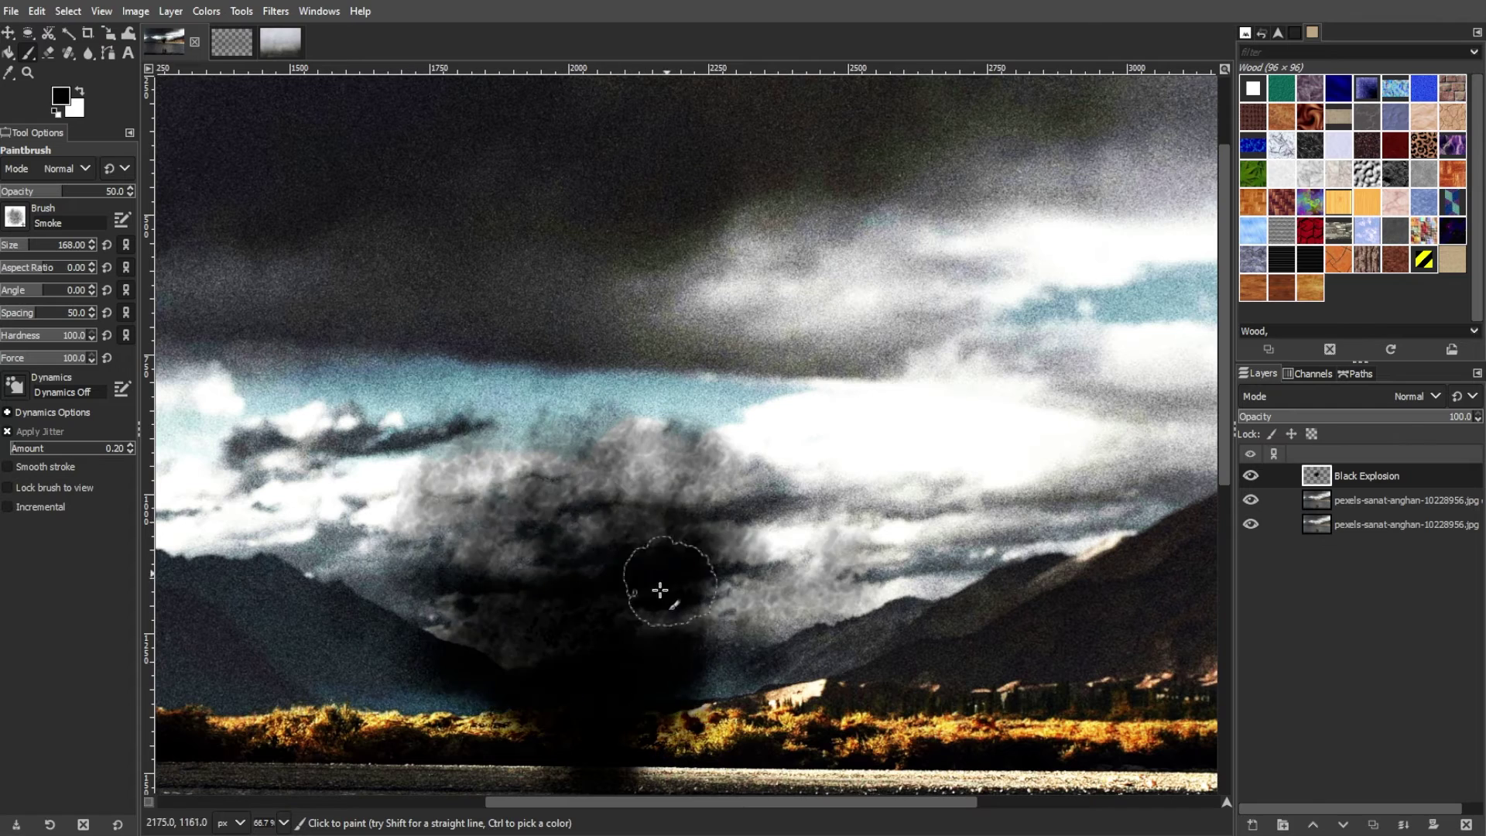
Step: Extend the black smoke plume with further strokes and enlarge the Smoke brush to size 517
{"action": "scroll", "coordinate": [662, 592], "scroll_direction": "down", "scroll_amount": 4}
{"action": "mouse_move", "coordinate": [604, 387]}
{"action": "left_mouse_down"}
{"action": "mouse_move", "coordinate": [700, 365]}
{"action": "mouse_move", "coordinate": [619, 371]}
{"action": "mouse_move", "coordinate": [654, 362]}
{"action": "mouse_move", "coordinate": [582, 337]}
{"action": "mouse_move", "coordinate": [700, 395]}
{"action": "left_mouse_up"}
{"action": "key", "text": "bracketright"}
{"action": "key", "text": "bracketright"}
{"action": "key", "text": "bracketright"}
{"action": "key", "text": "bracketright"}
{"action": "key", "text": "bracketright"}
{"action": "key", "text": "bracketright"}
{"action": "scroll", "coordinate": [658, 372], "scroll_direction": "up", "scroll_amount": 1}
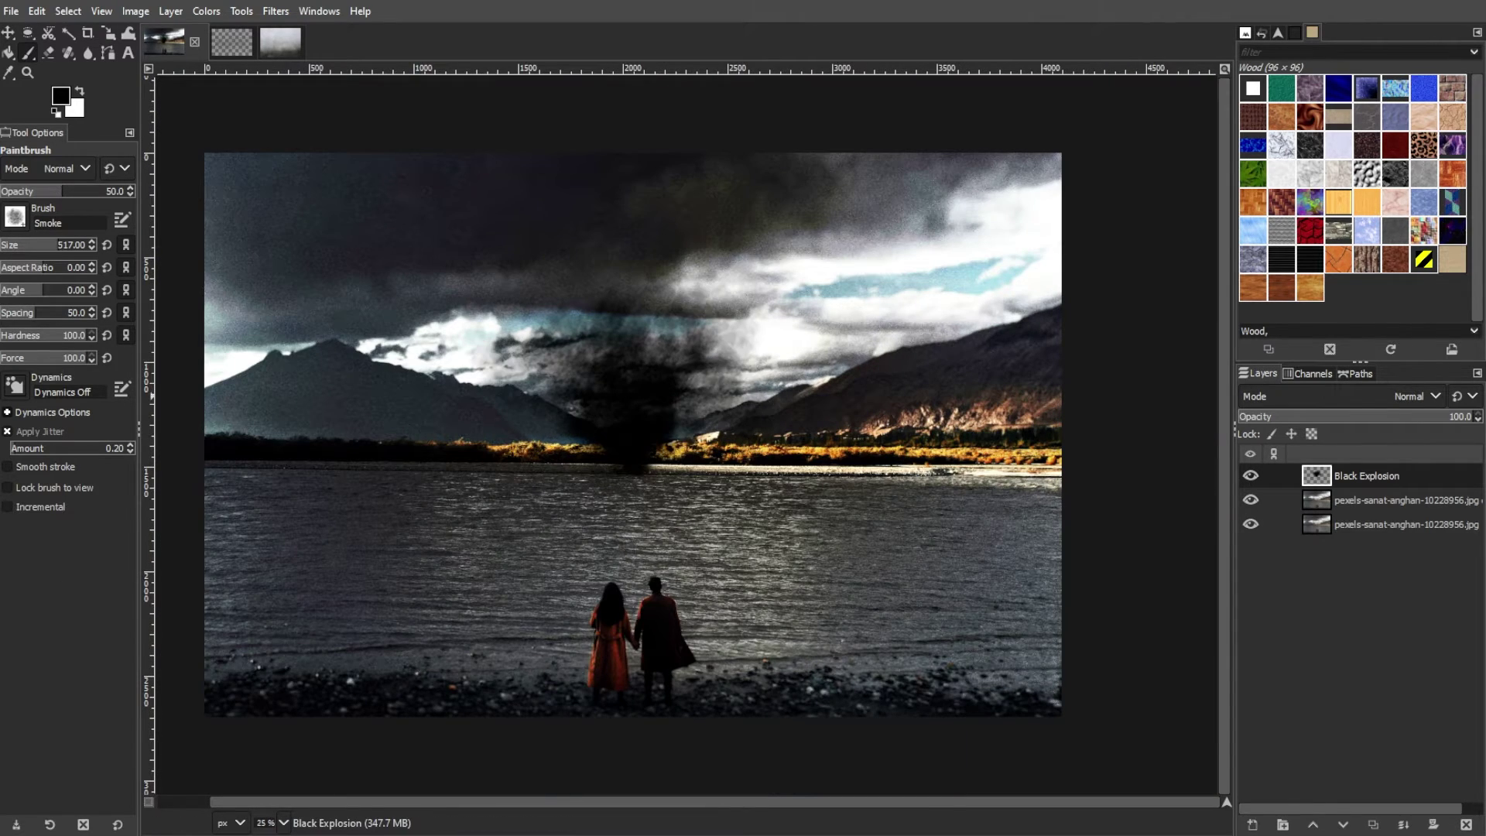
Step: Add a transparency-filled layer named "Orange Explosion" above the Black Explosion layer
{"action": "left_click", "coordinate": [1251, 825]}
{"action": "left_click_drag", "start_coordinate": [1192, 400], "coordinate": [864, 227]}
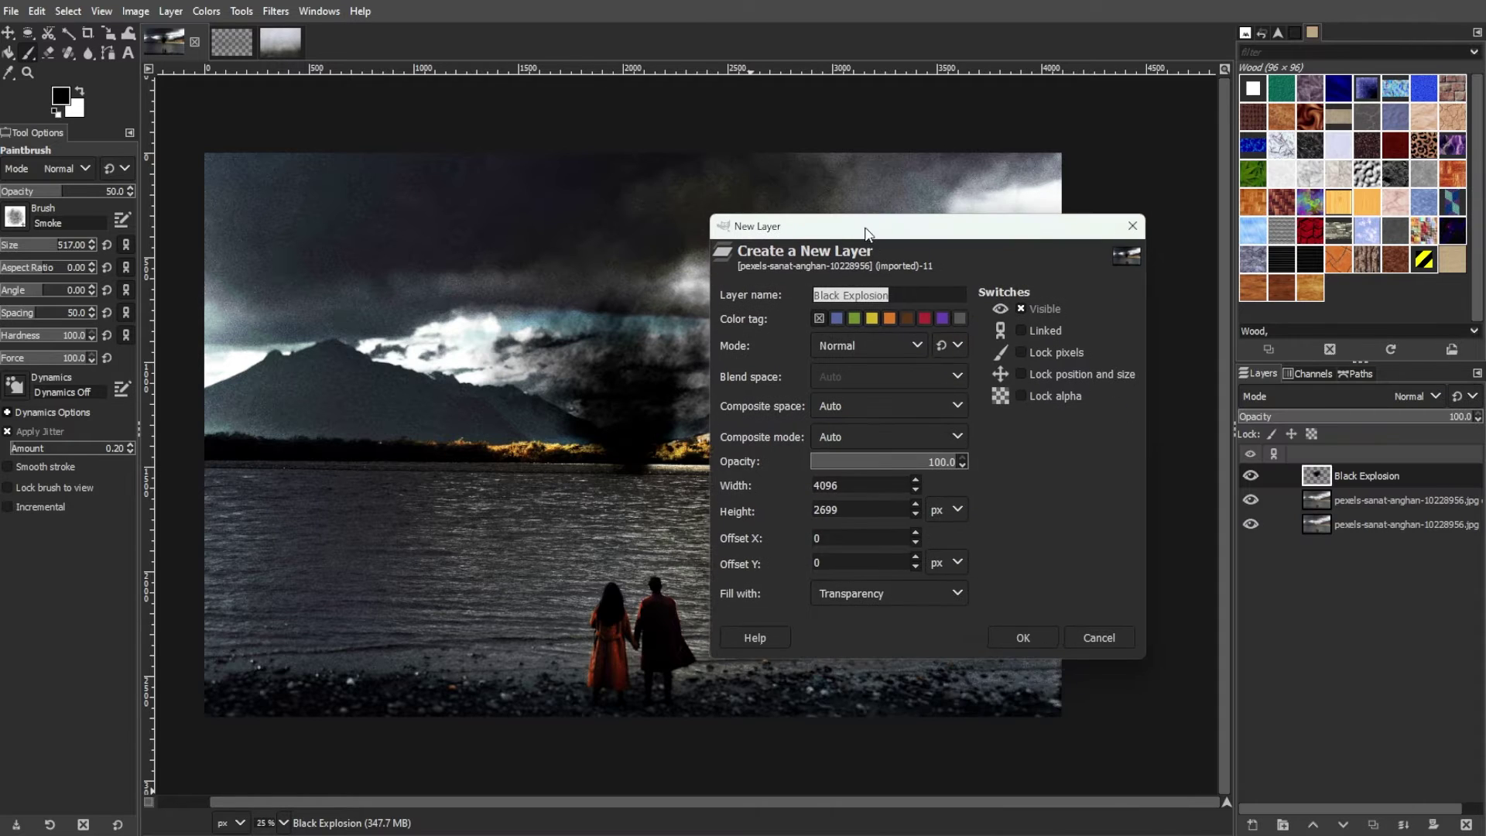
{"action": "left_click", "coordinate": [1016, 639]}
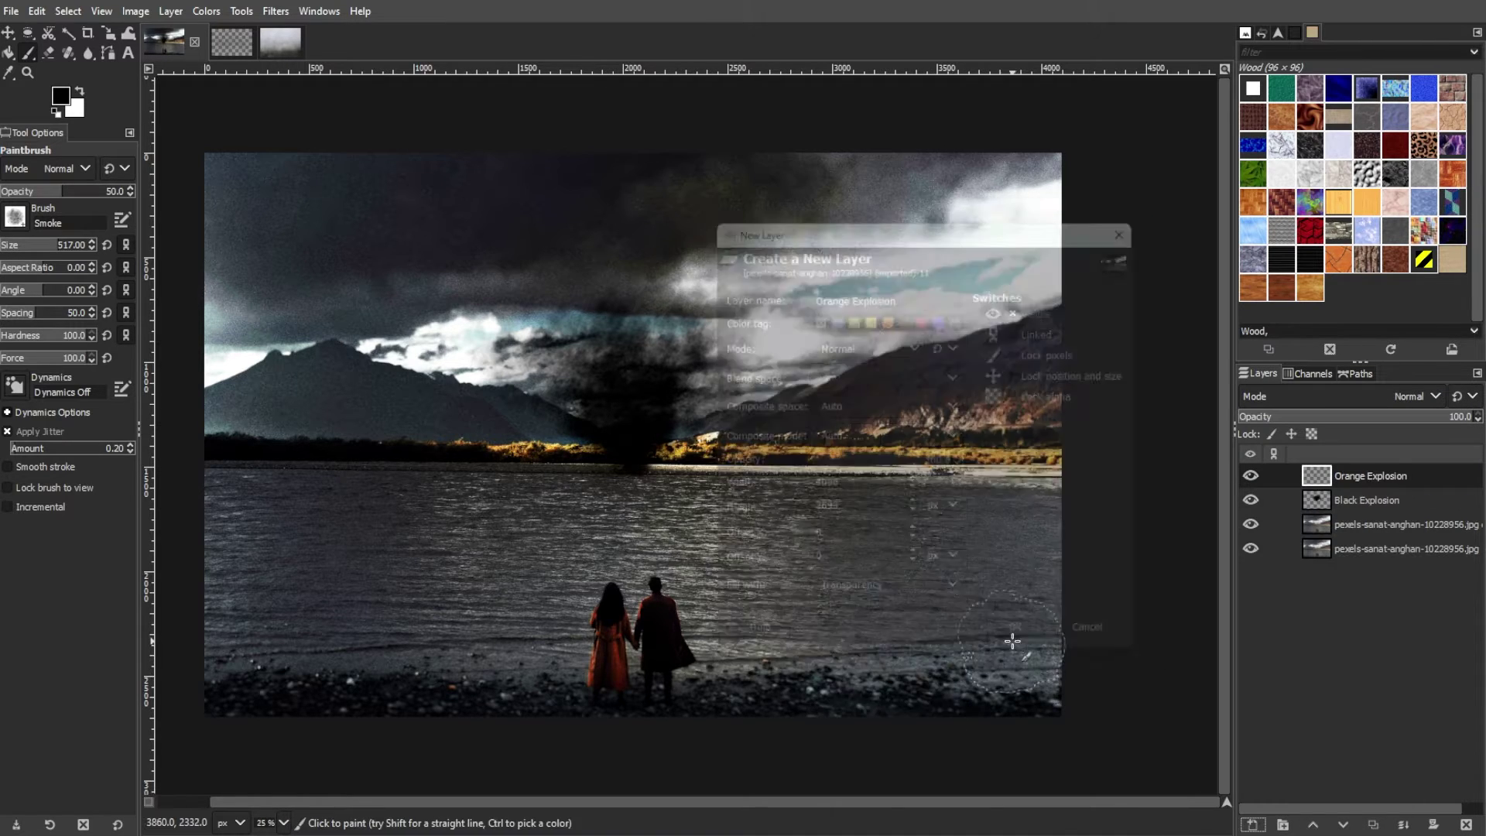
Step: Set the foreground colour to orange and paint a fire column at the smoke's base with the Smoke brush at size 91
{"action": "scroll", "coordinate": [656, 447], "scroll_direction": "up", "scroll_amount": 4}
{"action": "left_click", "coordinate": [59, 98]}
{"action": "left_click", "coordinate": [484, 194]}
{"action": "left_click_drag", "start_coordinate": [498, 330], "coordinate": [500, 345]}
{"action": "key", "text": "Return"}
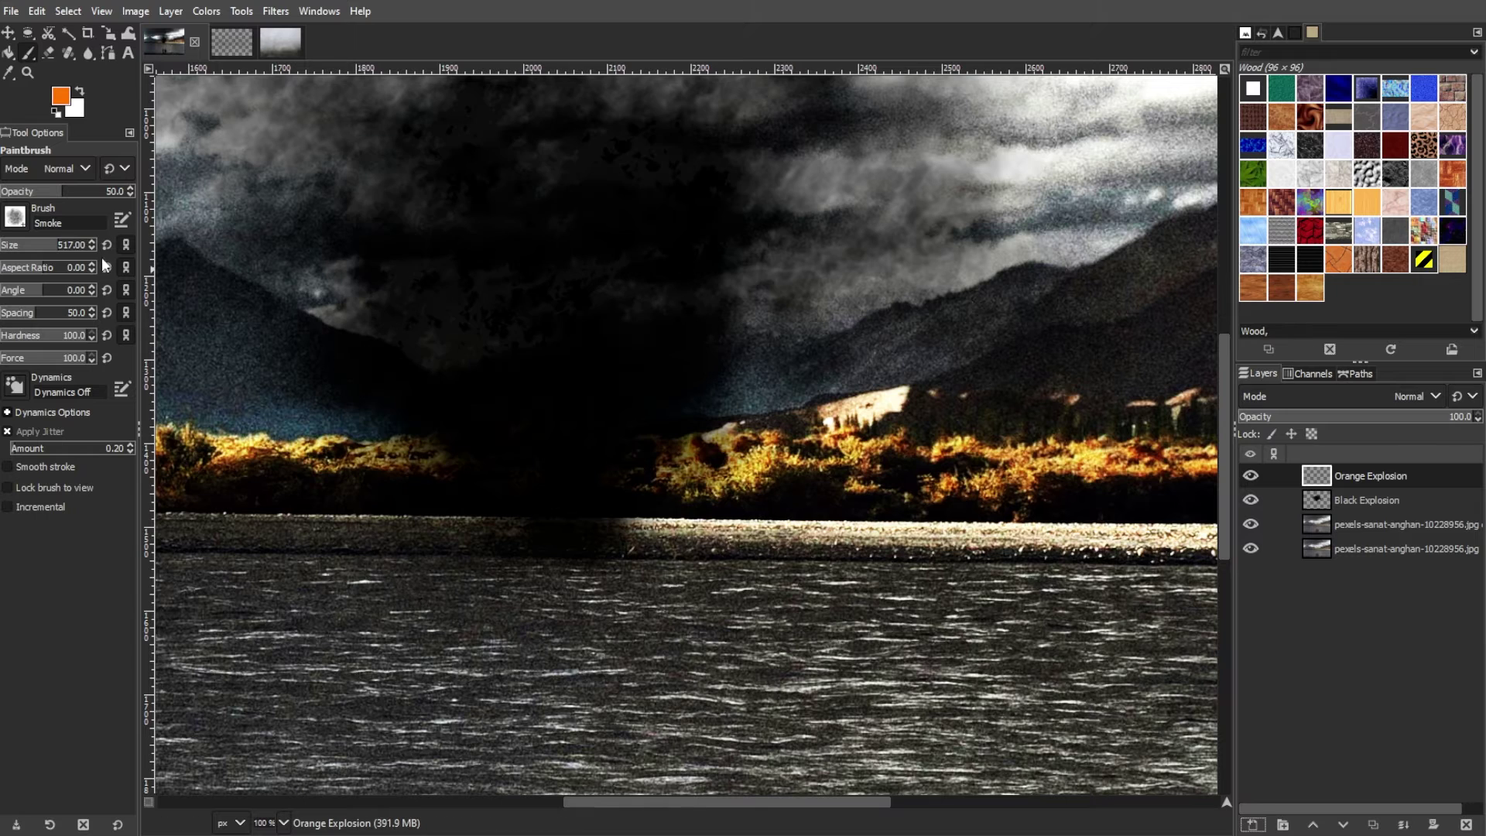
{"action": "mouse_move", "coordinate": [580, 421]}
{"action": "left_mouse_down"}
{"action": "mouse_move", "coordinate": [540, 424]}
{"action": "mouse_move", "coordinate": [566, 497]}
{"action": "mouse_move", "coordinate": [593, 372]}
{"action": "mouse_move", "coordinate": [578, 526]}
{"action": "left_mouse_up"}
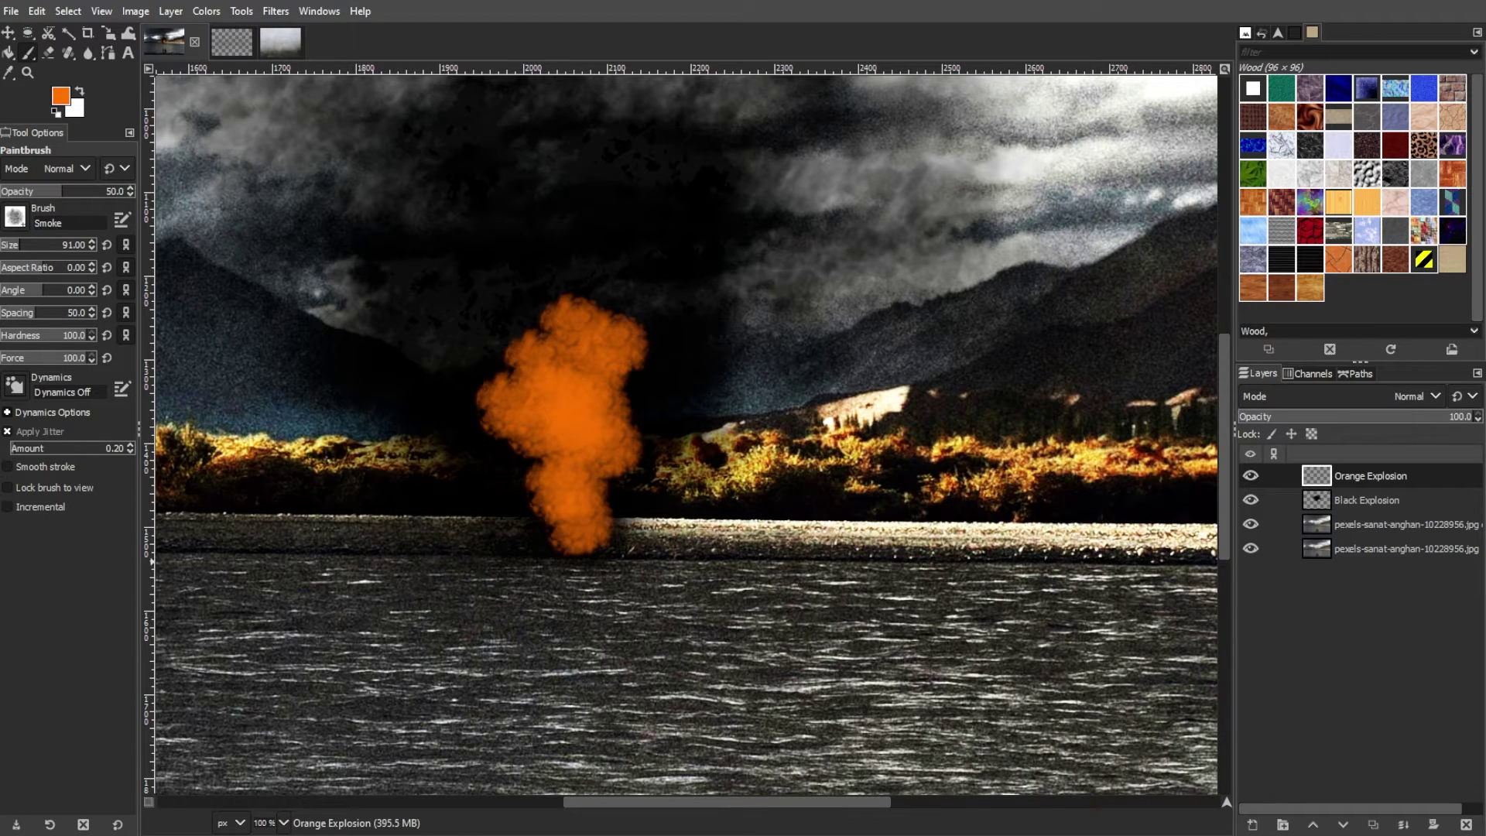
Step: Set the Orange Explosion layer's mode to Multiply and add a transparency-filled layer named "Orange Explosion_2"
{"action": "left_click", "coordinate": [1404, 395]}
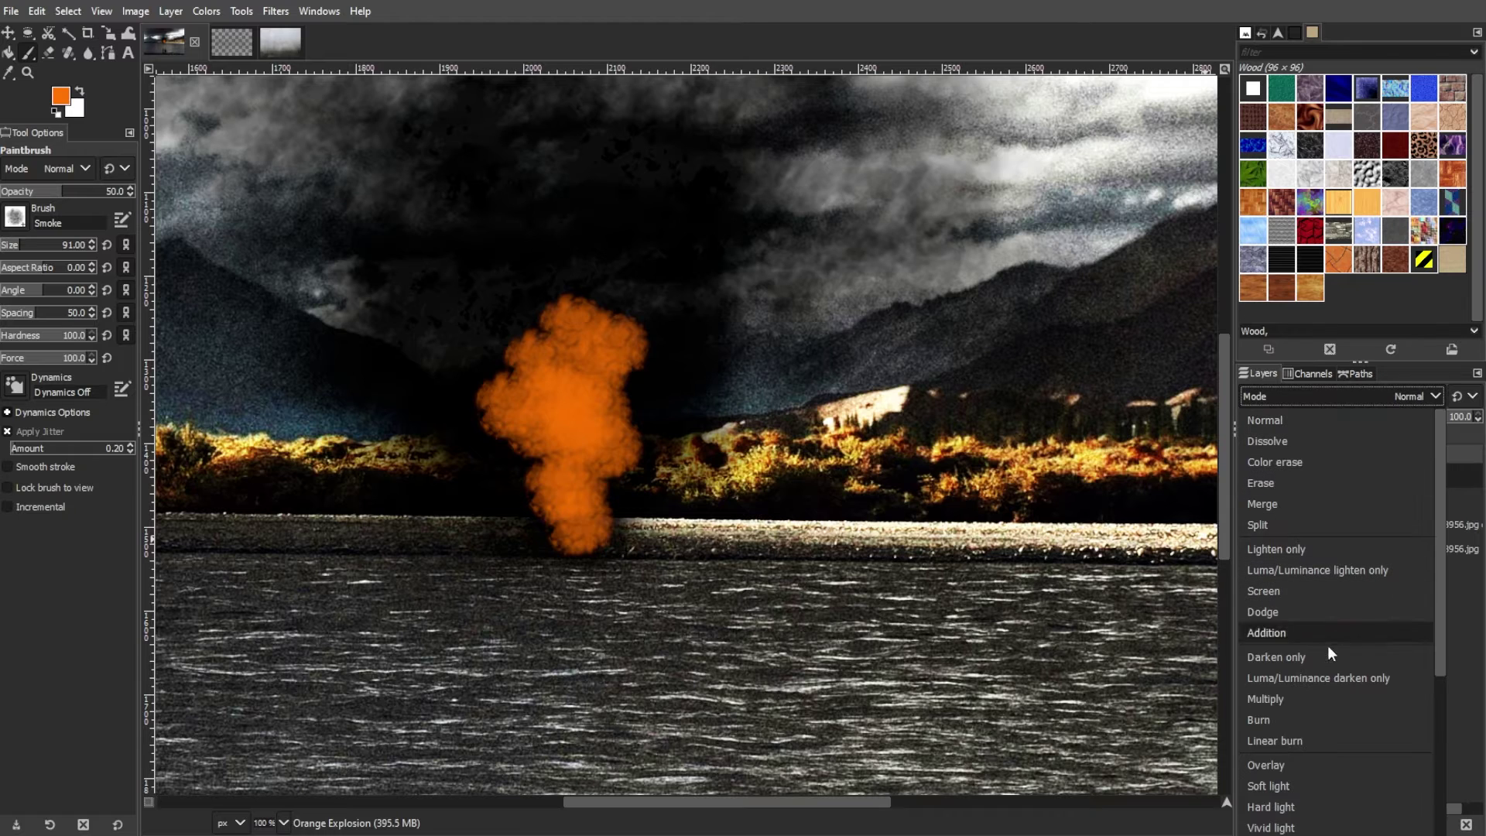
{"action": "left_click", "coordinate": [1322, 698]}
{"action": "left_click", "coordinate": [1252, 824]}
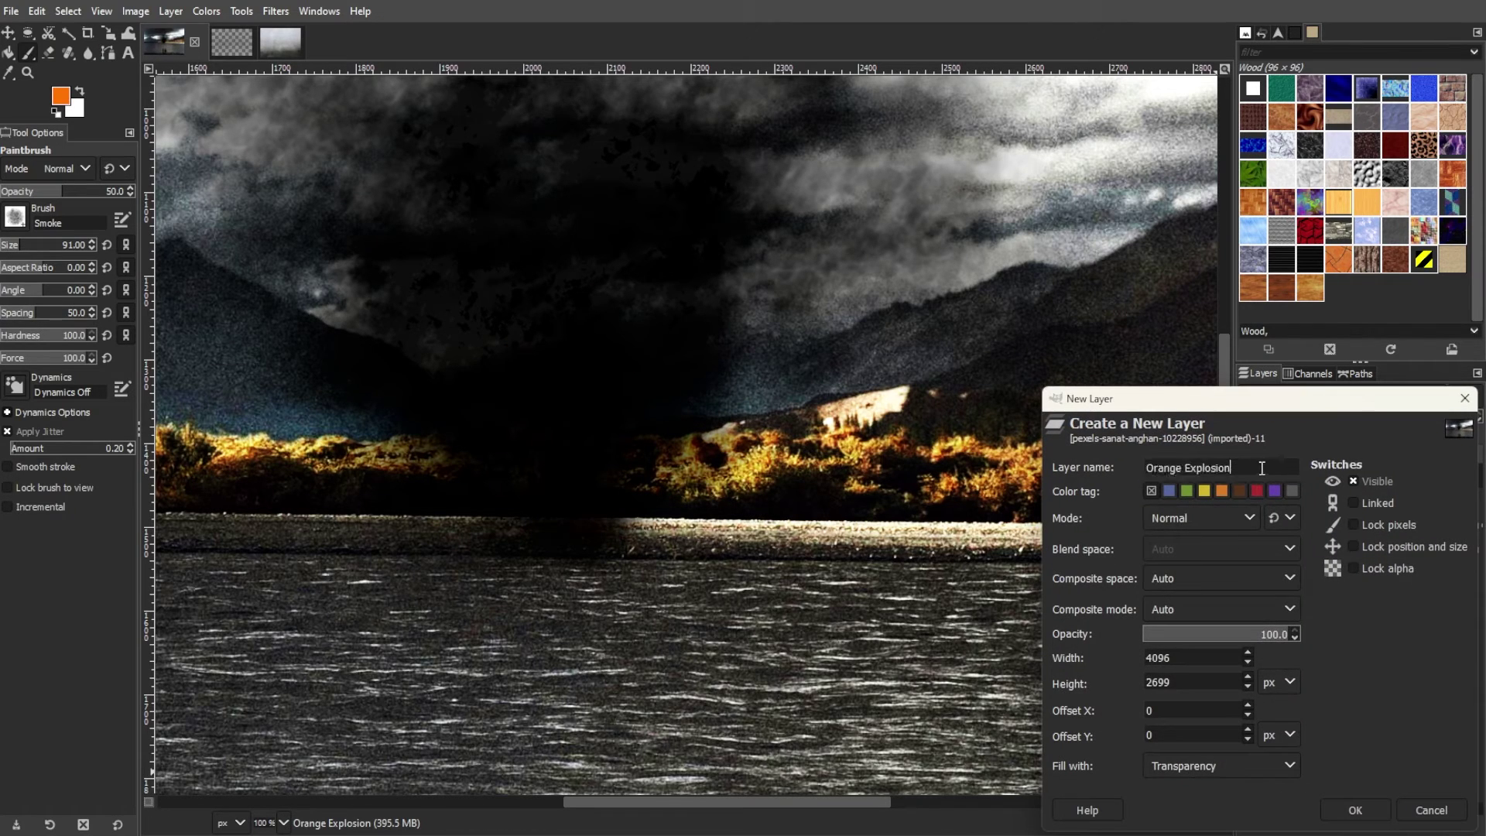
{"action": "left_click", "coordinate": [1260, 765]}
{"action": "left_click", "coordinate": [1194, 716]}
{"action": "left_click", "coordinate": [1357, 809]}
Step: Paint a small orange blob at the smoke's base on Orange Explosion_2 and set the layer's mode to Dodge
{"action": "mouse_move", "coordinate": [573, 418]}
{"action": "left_mouse_down"}
{"action": "mouse_move", "coordinate": [568, 457]}
{"action": "mouse_move", "coordinate": [592, 442]}
{"action": "left_mouse_up"}
{"action": "key", "text": "ctrl+z"}
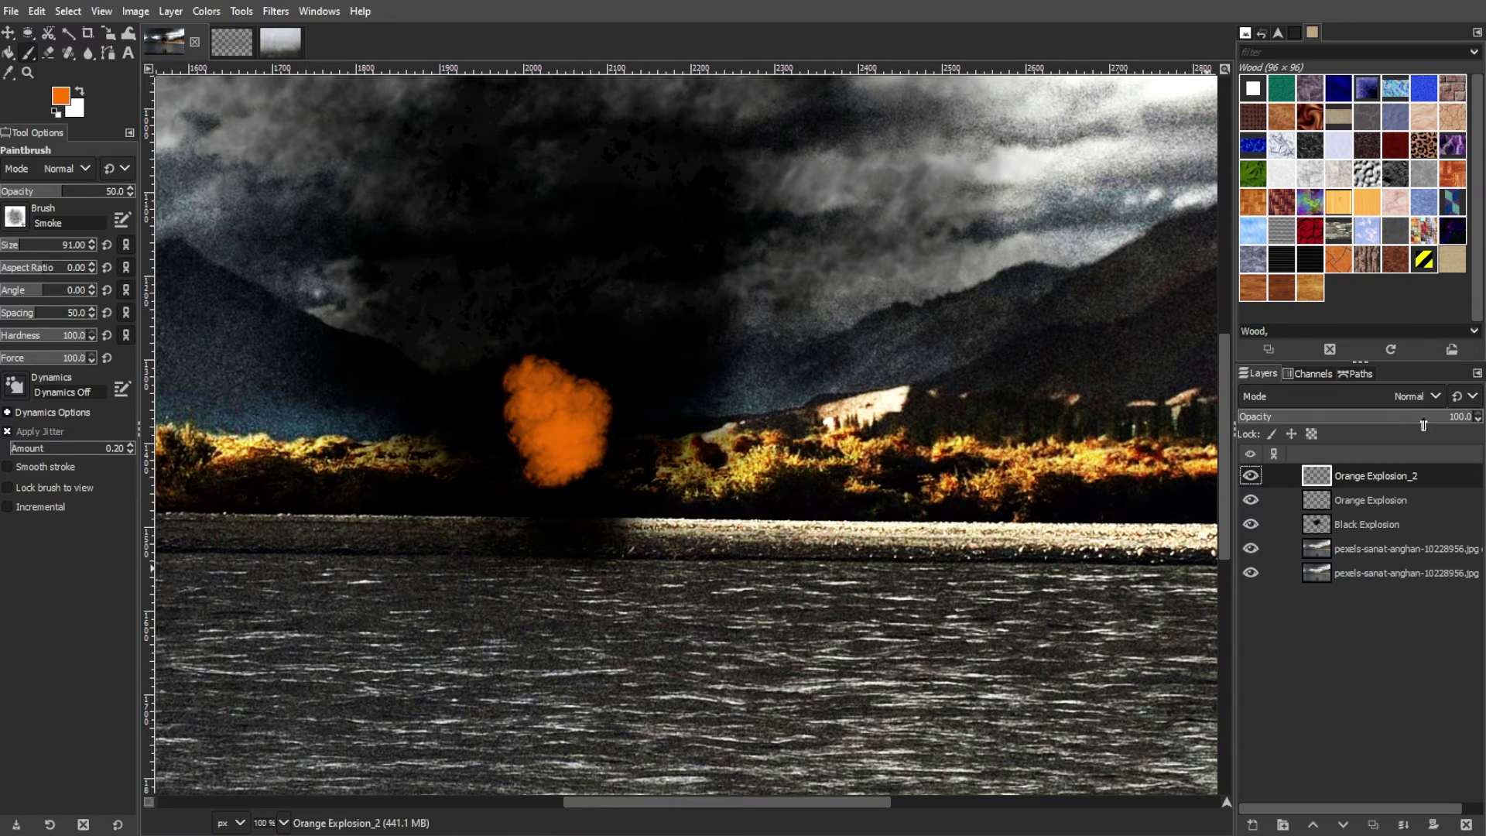
{"action": "left_click", "coordinate": [1423, 397]}
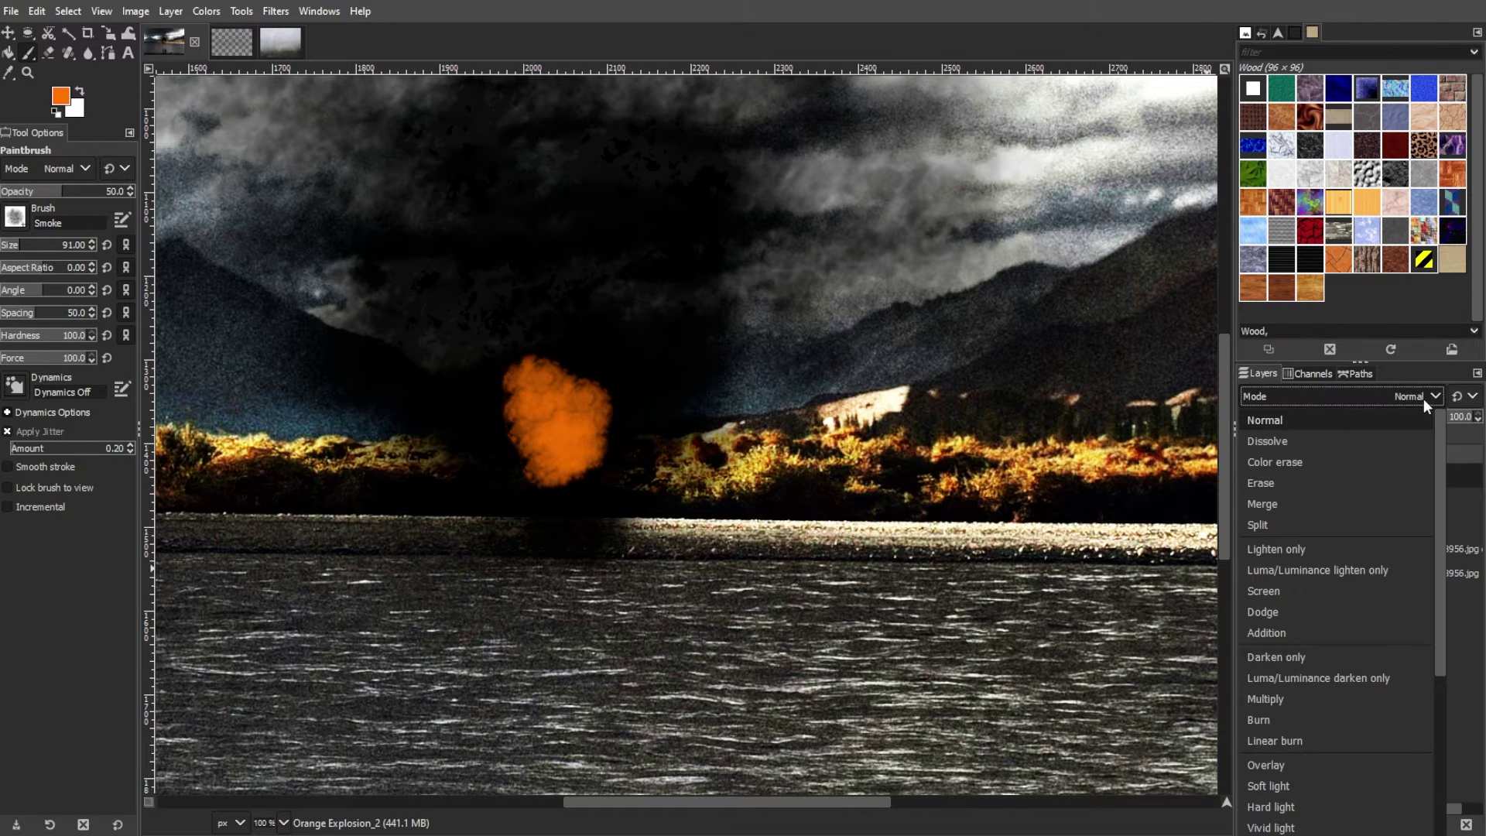
{"action": "left_click", "coordinate": [1279, 612]}
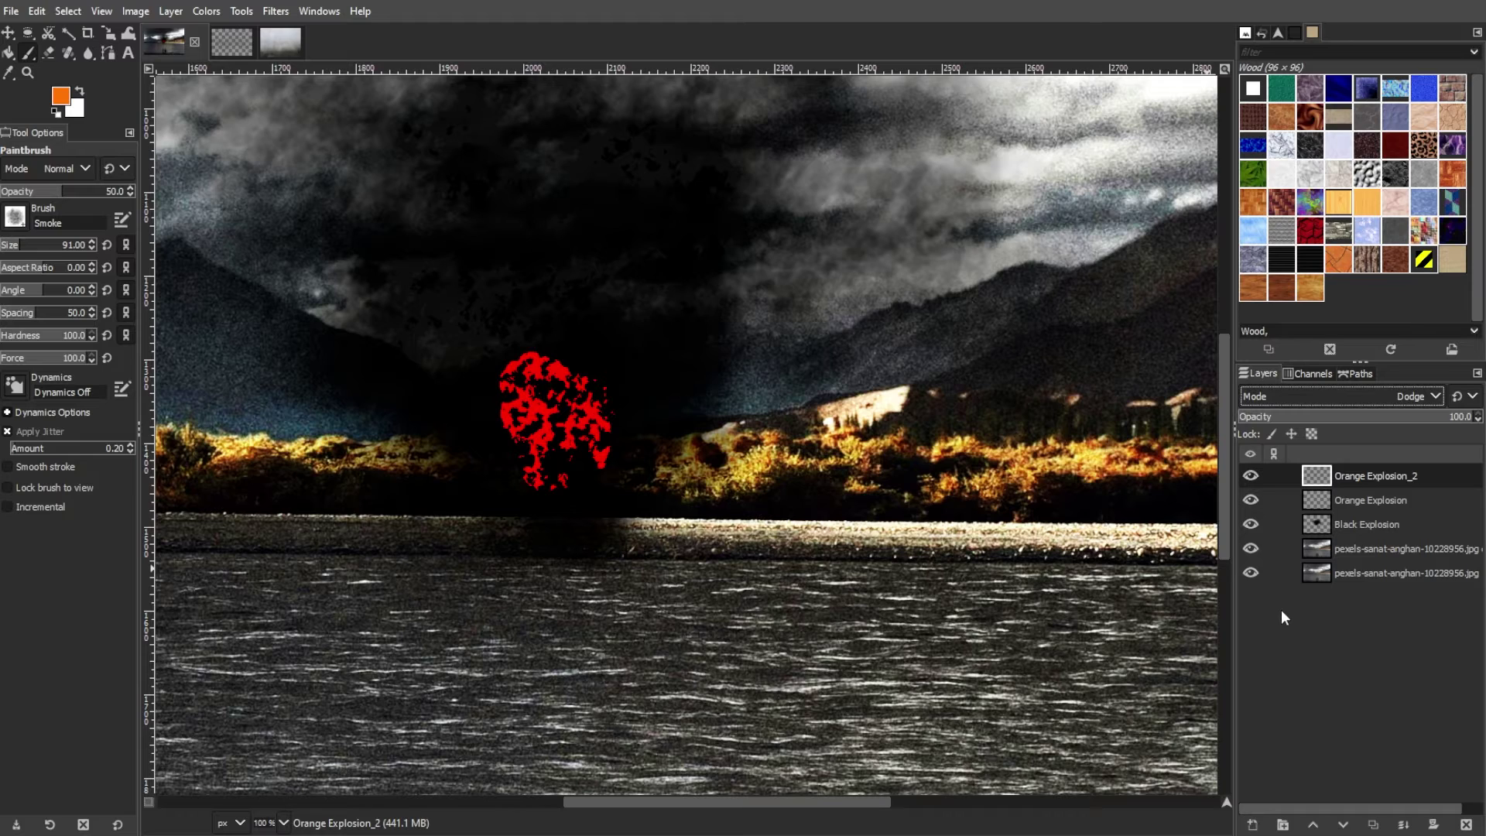
{"action": "left_click", "coordinate": [1280, 612]}
{"action": "scroll", "coordinate": [774, 530], "scroll_direction": "down", "scroll_amount": 4}
{"action": "scroll", "coordinate": [863, 619], "scroll_direction": "up", "scroll_amount": 1}
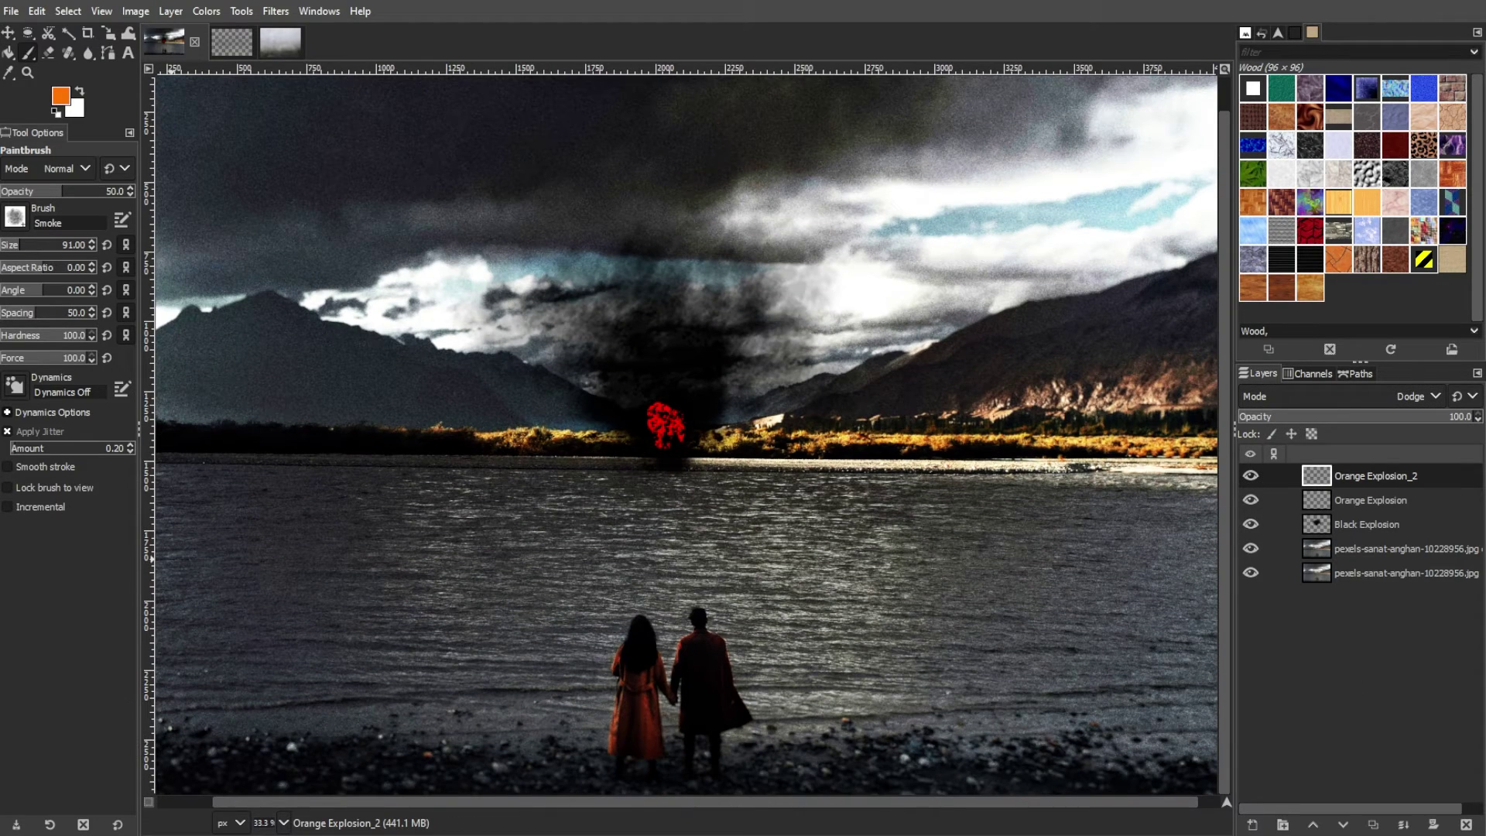
Step: Add a transparency-filled layer named "Circle explosion" on top of the other layers
{"action": "left_click", "coordinate": [1254, 827]}
{"action": "left_click_drag", "start_coordinate": [1199, 396], "coordinate": [793, 267]}
{"action": "left_click", "coordinate": [826, 326]}
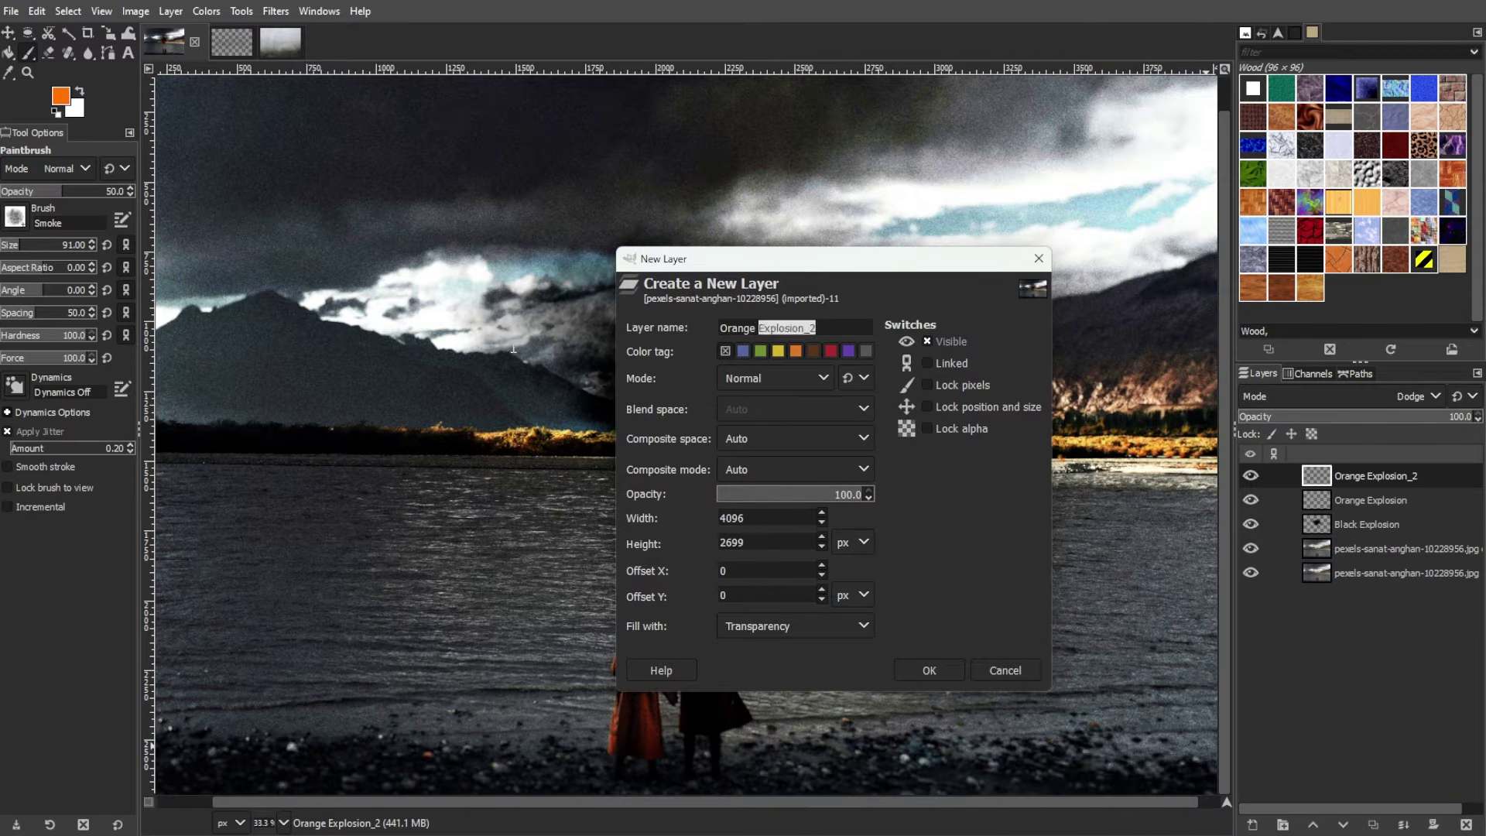
{"action": "left_click_drag", "start_coordinate": [805, 331], "coordinate": [703, 327]}
{"action": "type", "text": "Circle explosion"}
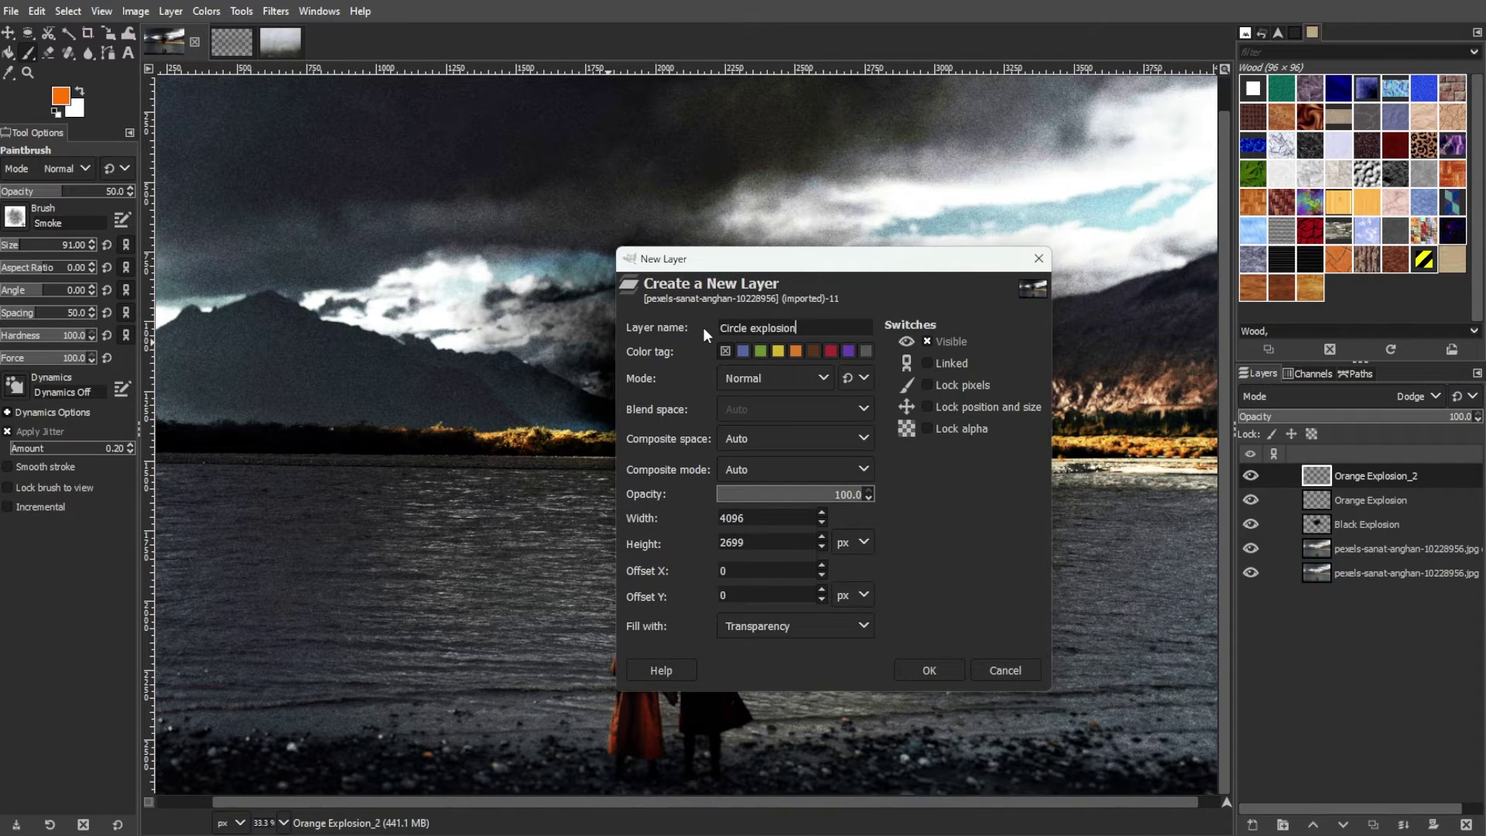
{"action": "left_click", "coordinate": [795, 626]}
{"action": "left_click", "coordinate": [749, 714]}
{"action": "left_click", "coordinate": [956, 669]}
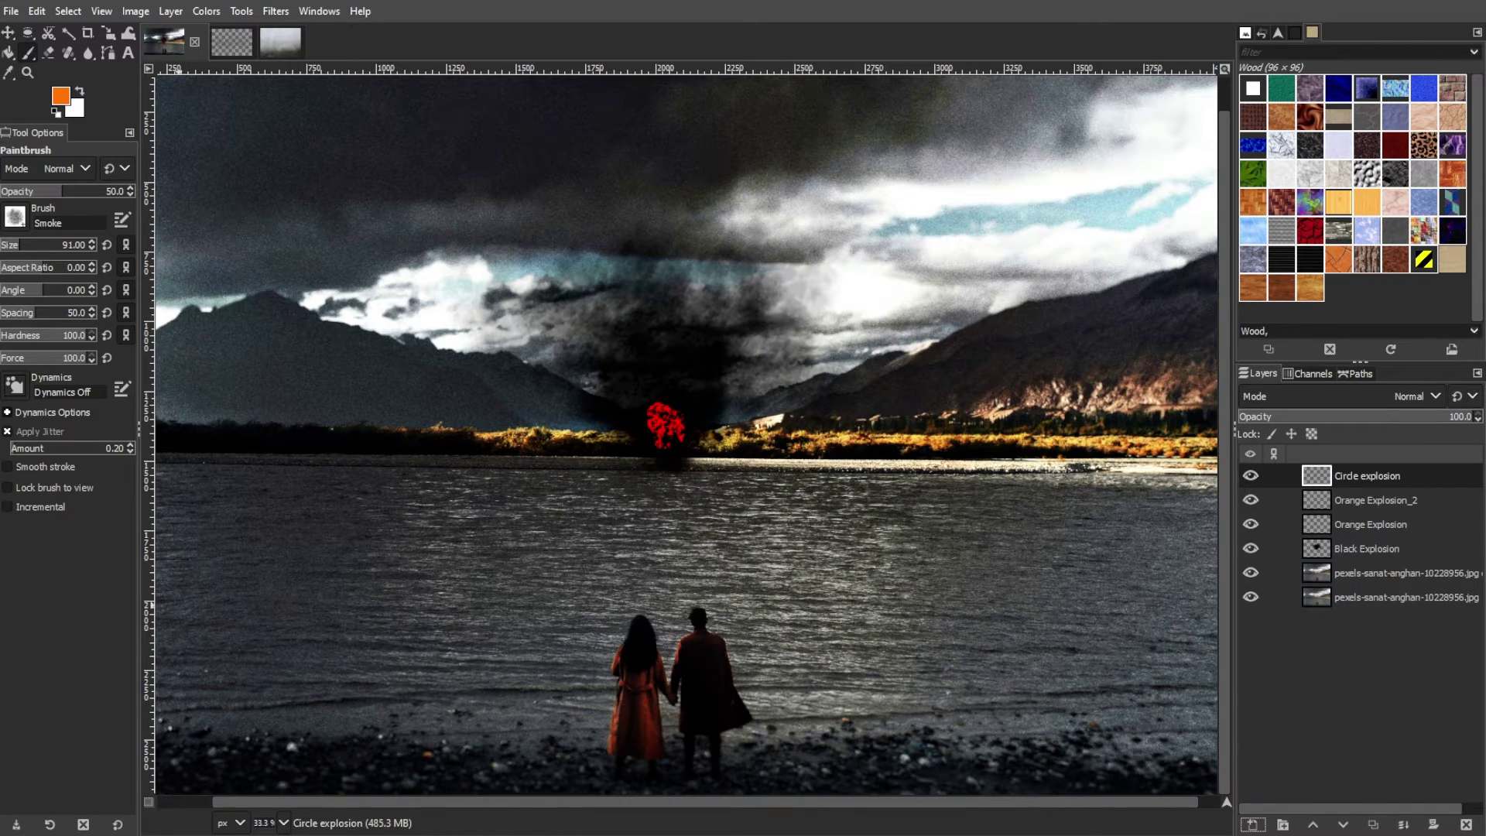
Step: Make a feathered elliptical selection, radius 30 and about 269 by 77 px, on the shoreline below the explosion
{"action": "left_click", "coordinate": [30, 37]}
{"action": "scroll", "coordinate": [683, 471], "scroll_direction": "up", "scroll_amount": 6}
{"action": "scroll", "coordinate": [486, 342], "scroll_direction": "down", "scroll_amount": 3}
{"action": "left_click_drag", "start_coordinate": [441, 322], "coordinate": [563, 439]}
{"action": "key", "text": "ctrl+z"}
{"action": "left_click", "coordinate": [82, 266]}
{"action": "left_click", "coordinate": [8, 267]}
{"action": "left_click", "coordinate": [8, 266]}
{"action": "mouse_move", "coordinate": [401, 330]}
{"action": "left_mouse_down"}
{"action": "mouse_move", "coordinate": [621, 376]}
{"action": "mouse_move", "coordinate": [626, 394]}
{"action": "left_mouse_up"}
{"action": "left_click_drag", "start_coordinate": [540, 355], "coordinate": [540, 345]}
{"action": "left_click", "coordinate": [541, 345]}
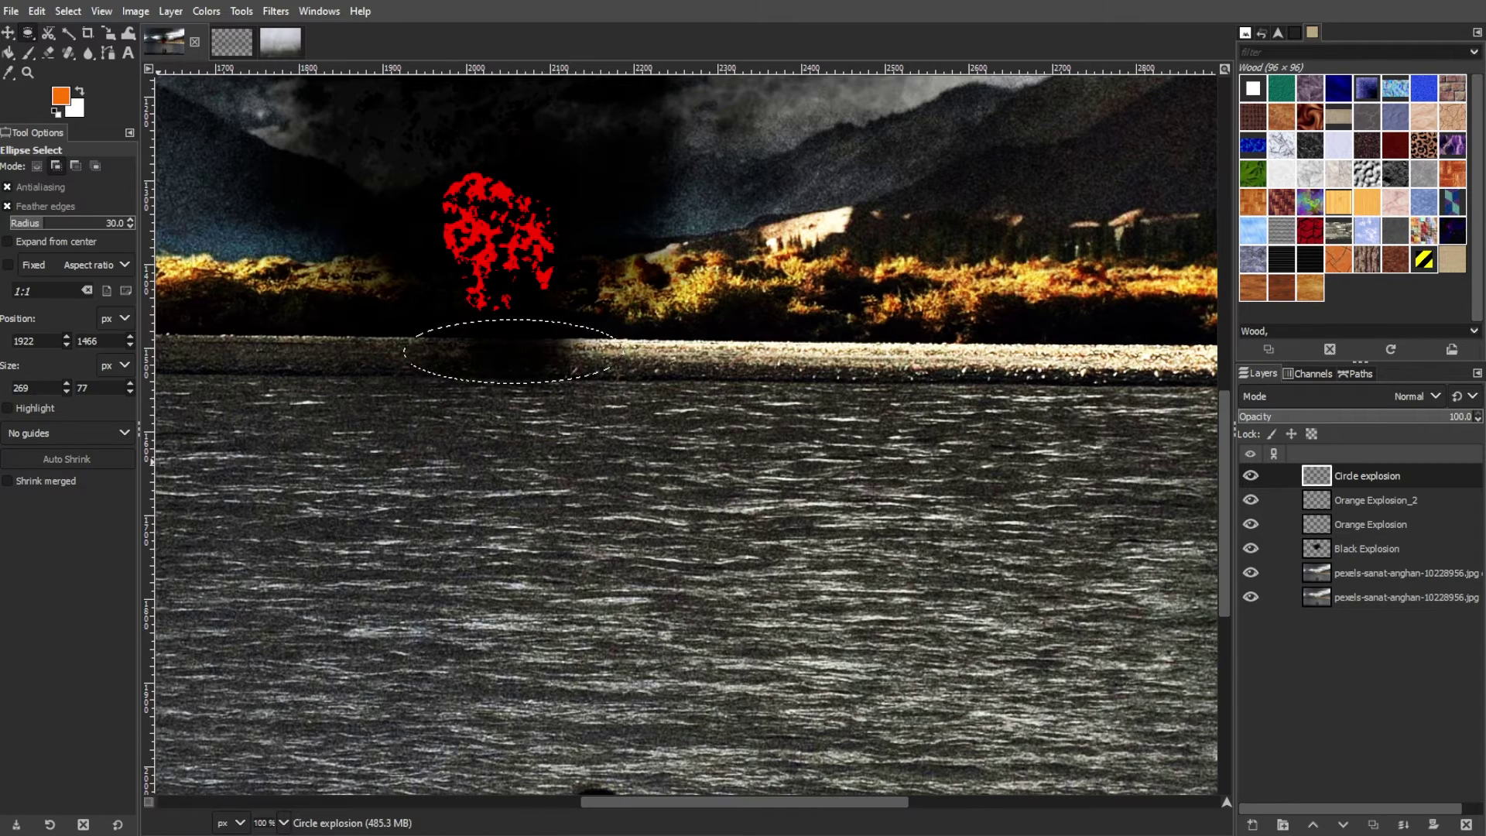
Step: Fill the elliptical selection with the orange foreground colour and deselect it
{"action": "left_click", "coordinate": [10, 53]}
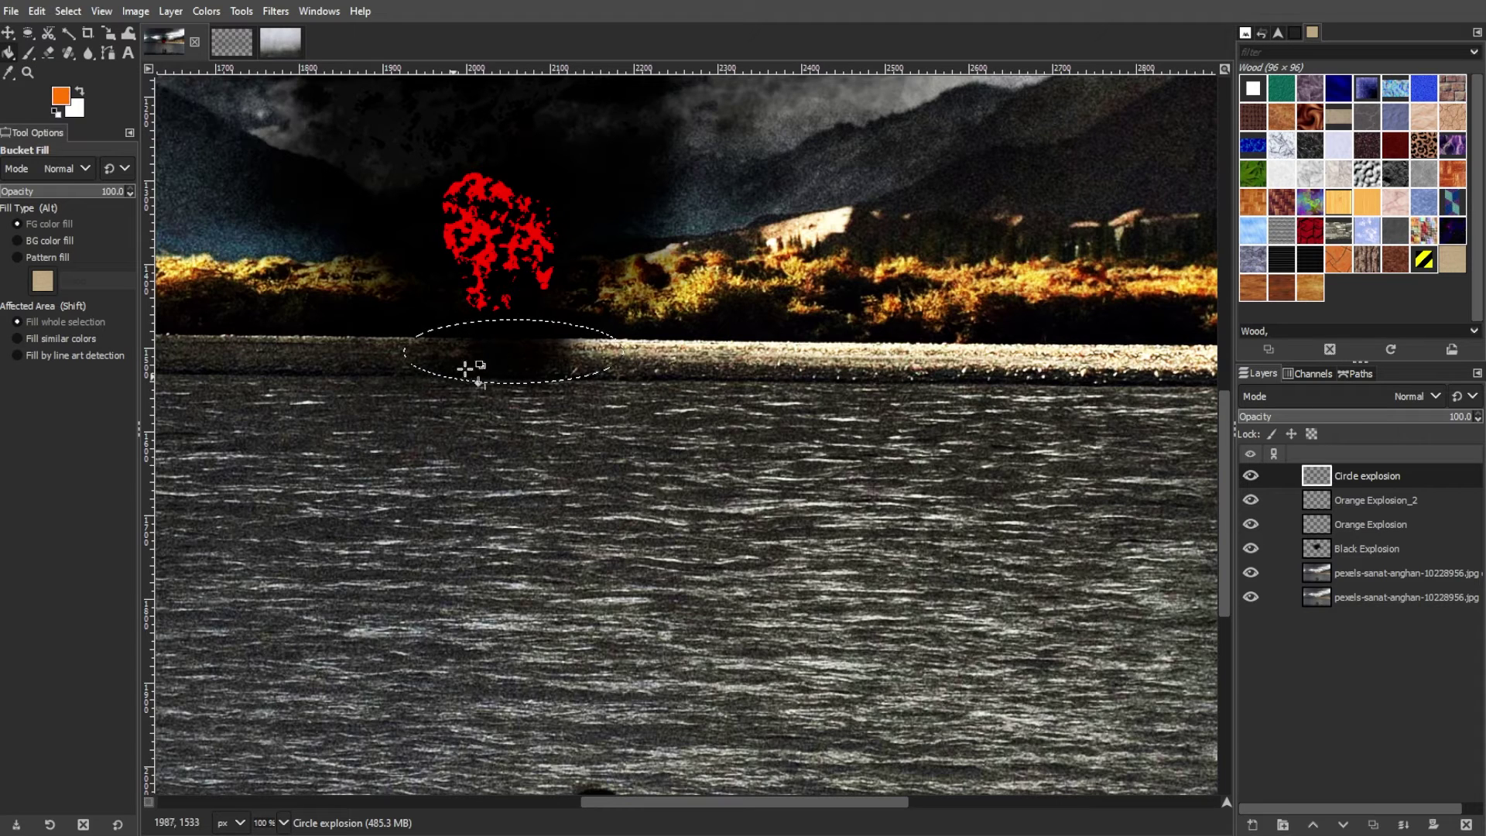
{"action": "left_click", "coordinate": [486, 352]}
{"action": "key", "text": "ctrl+shift+a"}
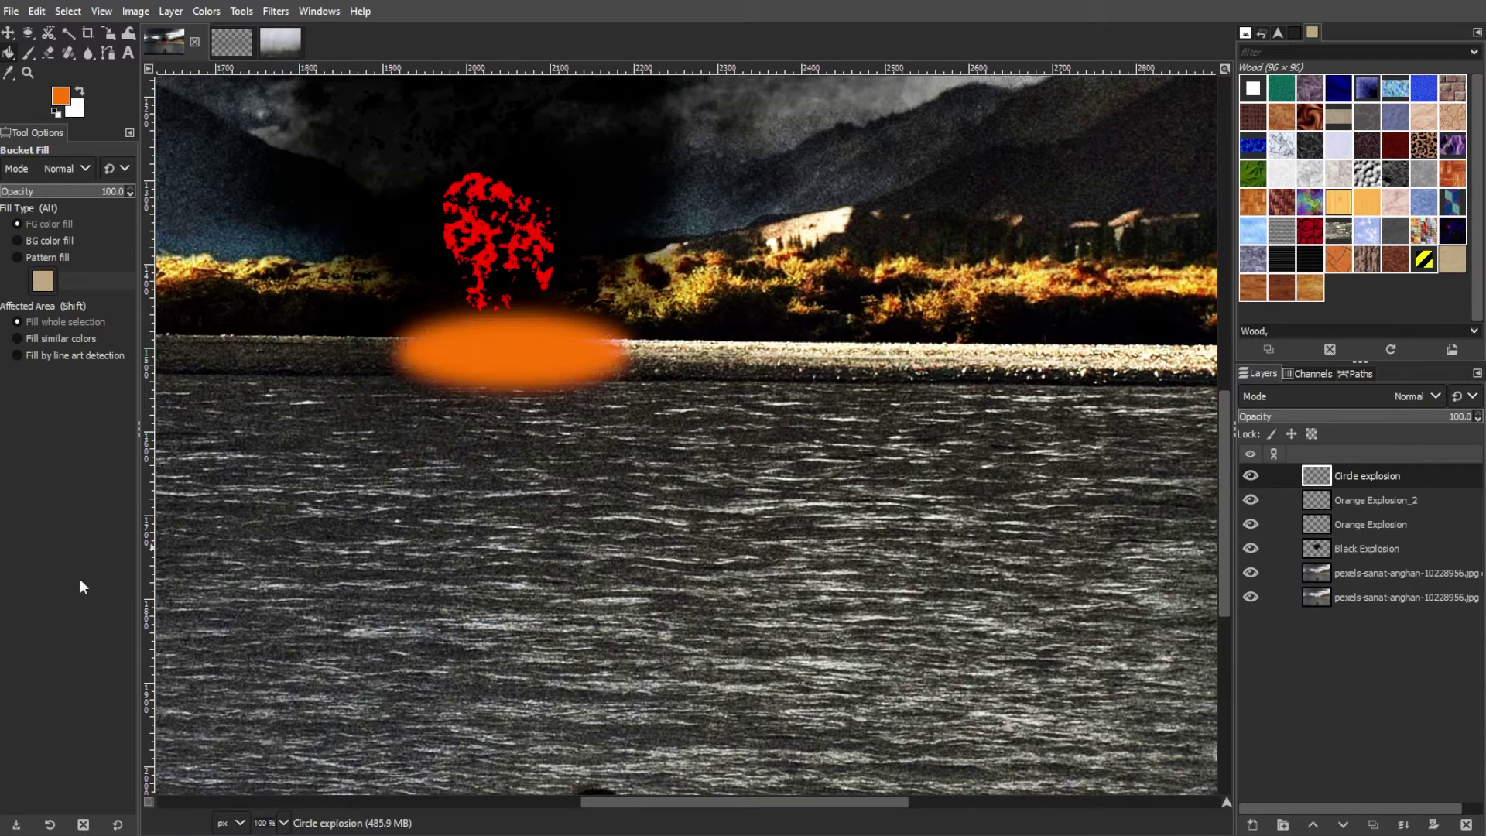
Step: Apply a strong Gaussian Blur to the orange ellipse so it becomes a soft glow
{"action": "left_click", "coordinate": [271, 11]}
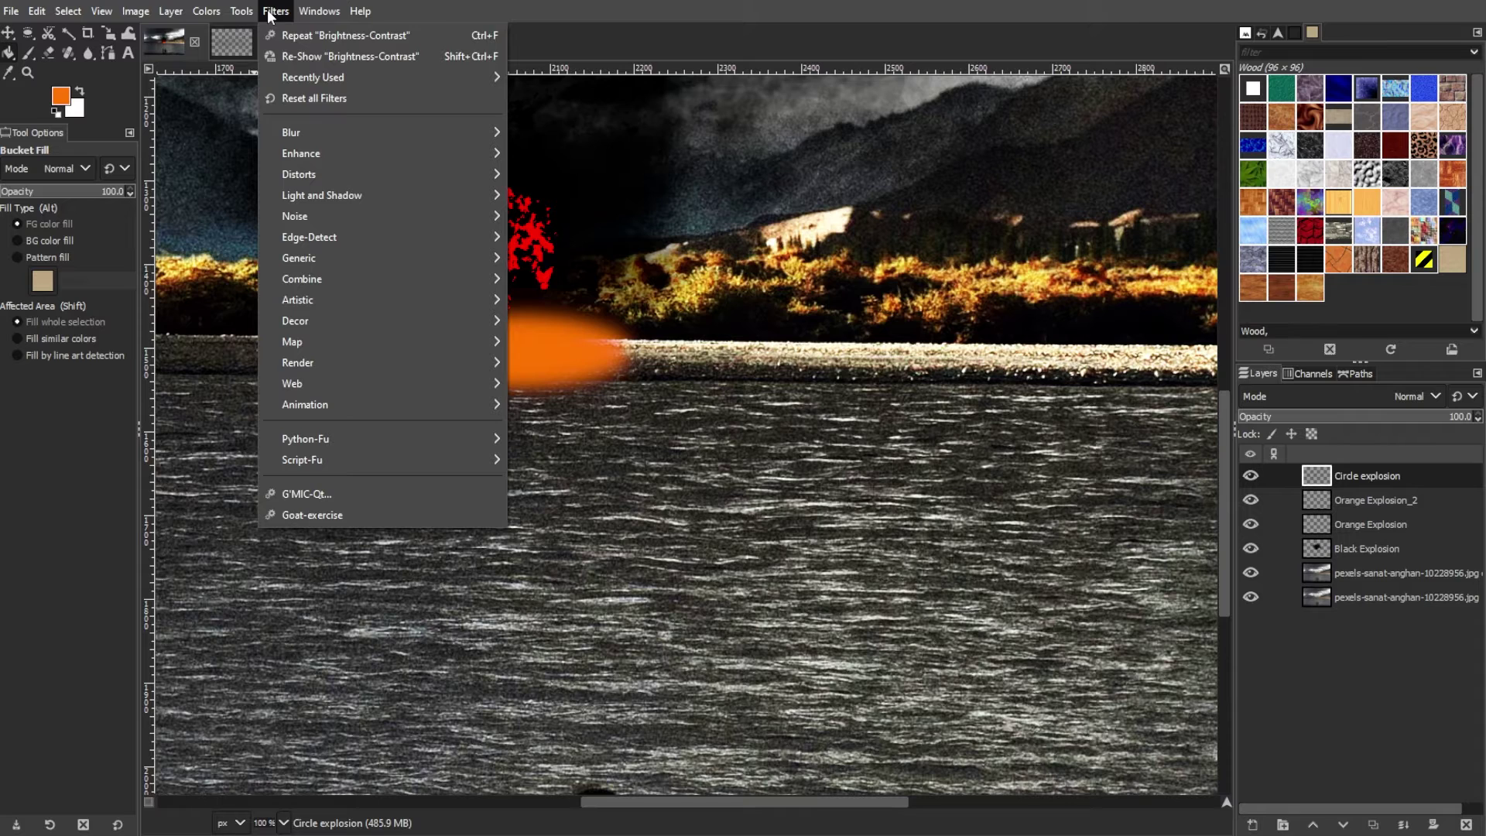
{"action": "mouse_move", "coordinate": [318, 132]}
{"action": "left_click", "coordinate": [593, 152]}
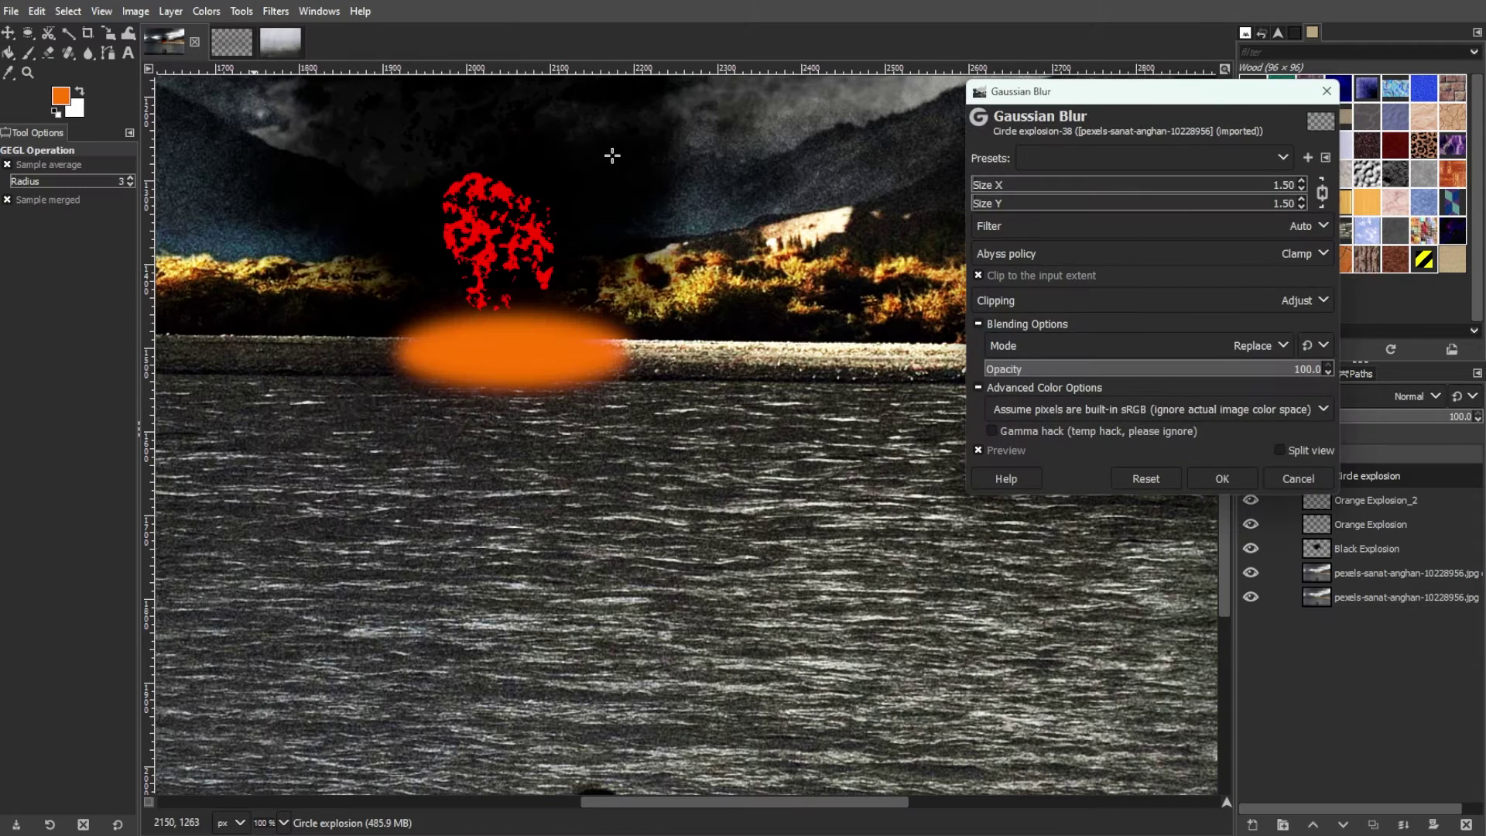
{"action": "left_click", "coordinate": [1204, 186]}
{"action": "left_click_drag", "start_coordinate": [1203, 186], "coordinate": [1152, 189]}
{"action": "left_click", "coordinate": [1222, 479]}
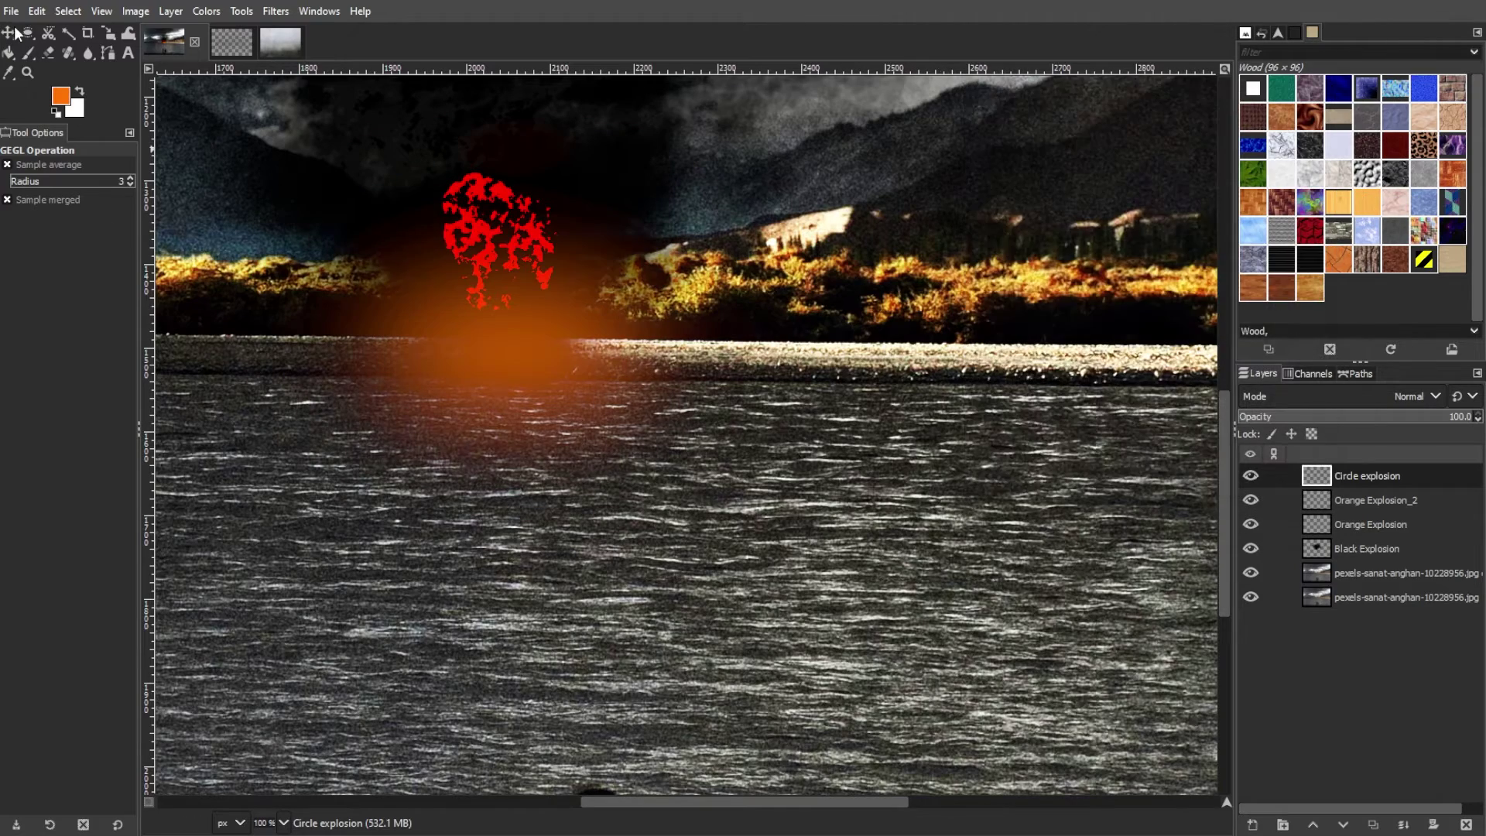
Step: Narrow the orange glow from both sides with Unified Transform so it sits at the base of the explosion
{"action": "left_click", "coordinate": [10, 33]}
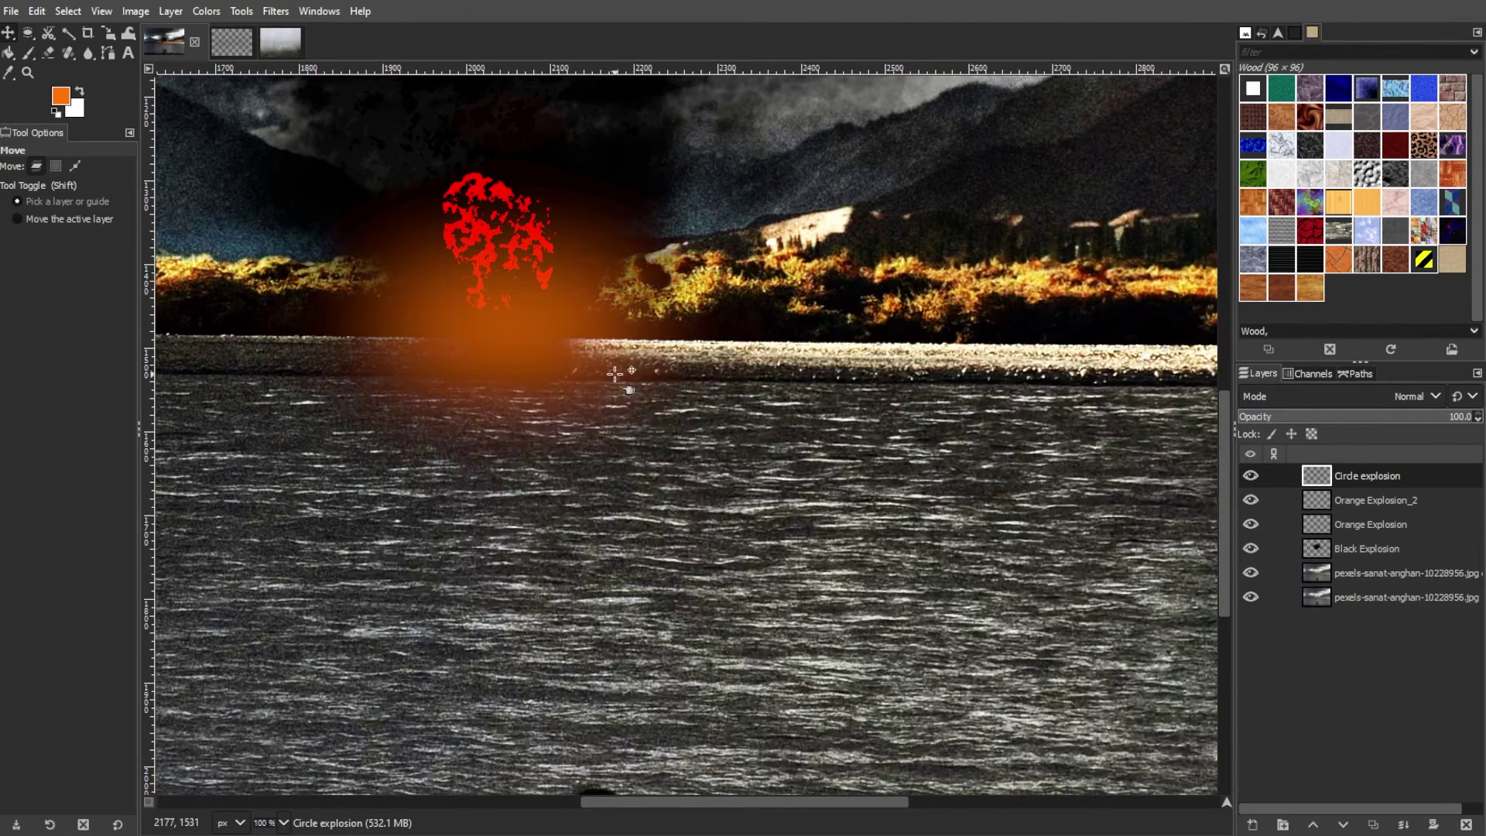
{"action": "scroll", "coordinate": [647, 399], "scroll_direction": "down", "scroll_amount": 3}
{"action": "scroll", "coordinate": [636, 415], "scroll_direction": "up", "scroll_amount": 2}
{"action": "scroll", "coordinate": [637, 415], "scroll_direction": "down", "scroll_amount": 1}
{"action": "right_click", "coordinate": [111, 35]}
{"action": "left_click", "coordinate": [167, 35]}
{"action": "left_click", "coordinate": [635, 461]}
{"action": "left_click_drag", "start_coordinate": [1194, 412], "coordinate": [1085, 412]}
{"action": "left_click_drag", "start_coordinate": [77, 328], "coordinate": [135, 329]}
{"action": "left_click_drag", "start_coordinate": [818, 489], "coordinate": [872, 490]}
{"action": "key", "text": "Return"}
Step: Try the Circle explosion layer in Dodge mode at 43.8 opacity and in Screen mode at 100 opacity
{"action": "left_click_drag", "start_coordinate": [1455, 418], "coordinate": [1341, 418]}
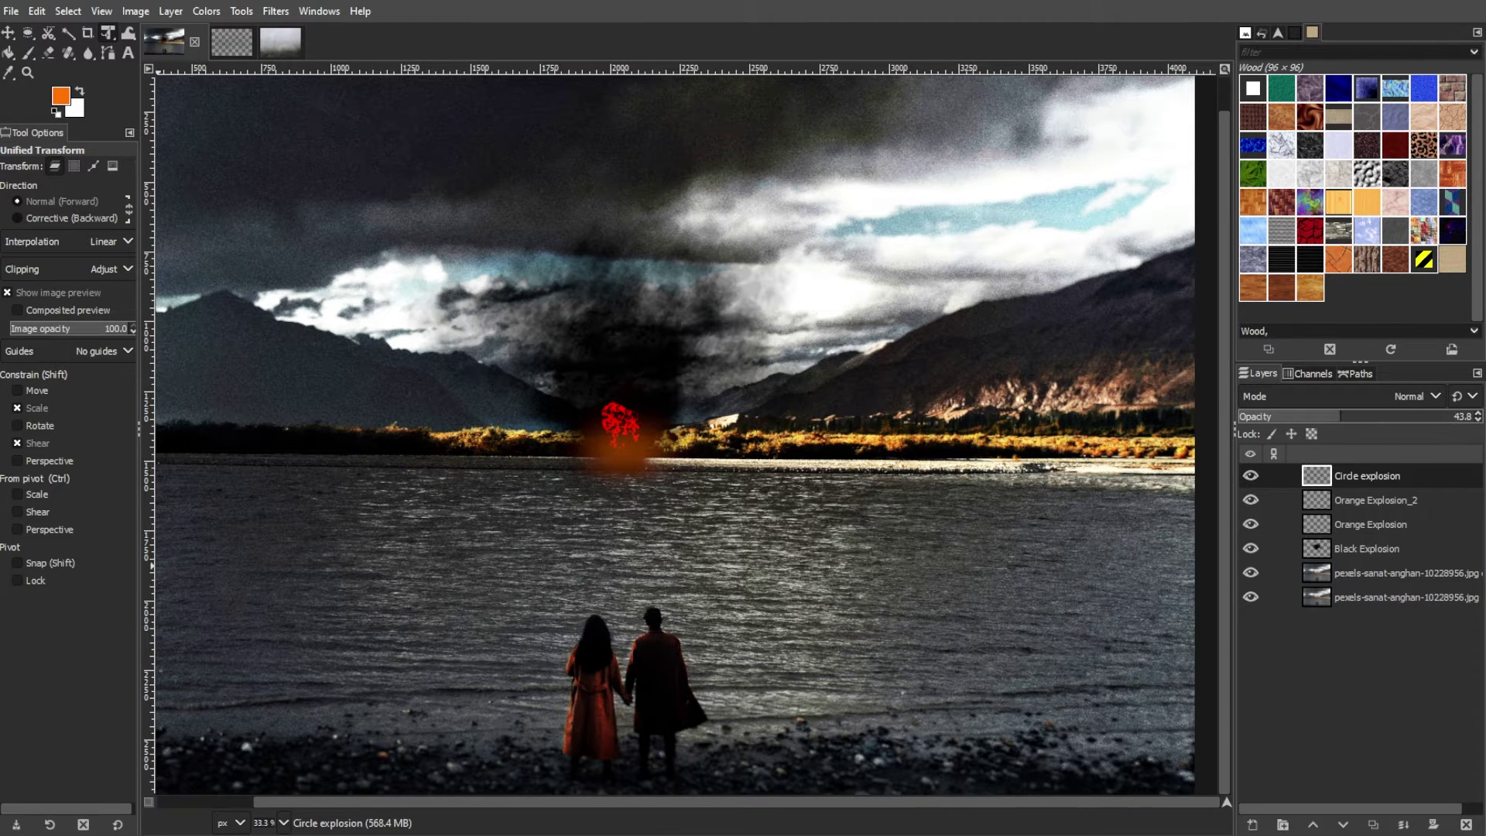
{"action": "left_click", "coordinate": [1368, 392]}
{"action": "left_click", "coordinate": [1281, 612]}
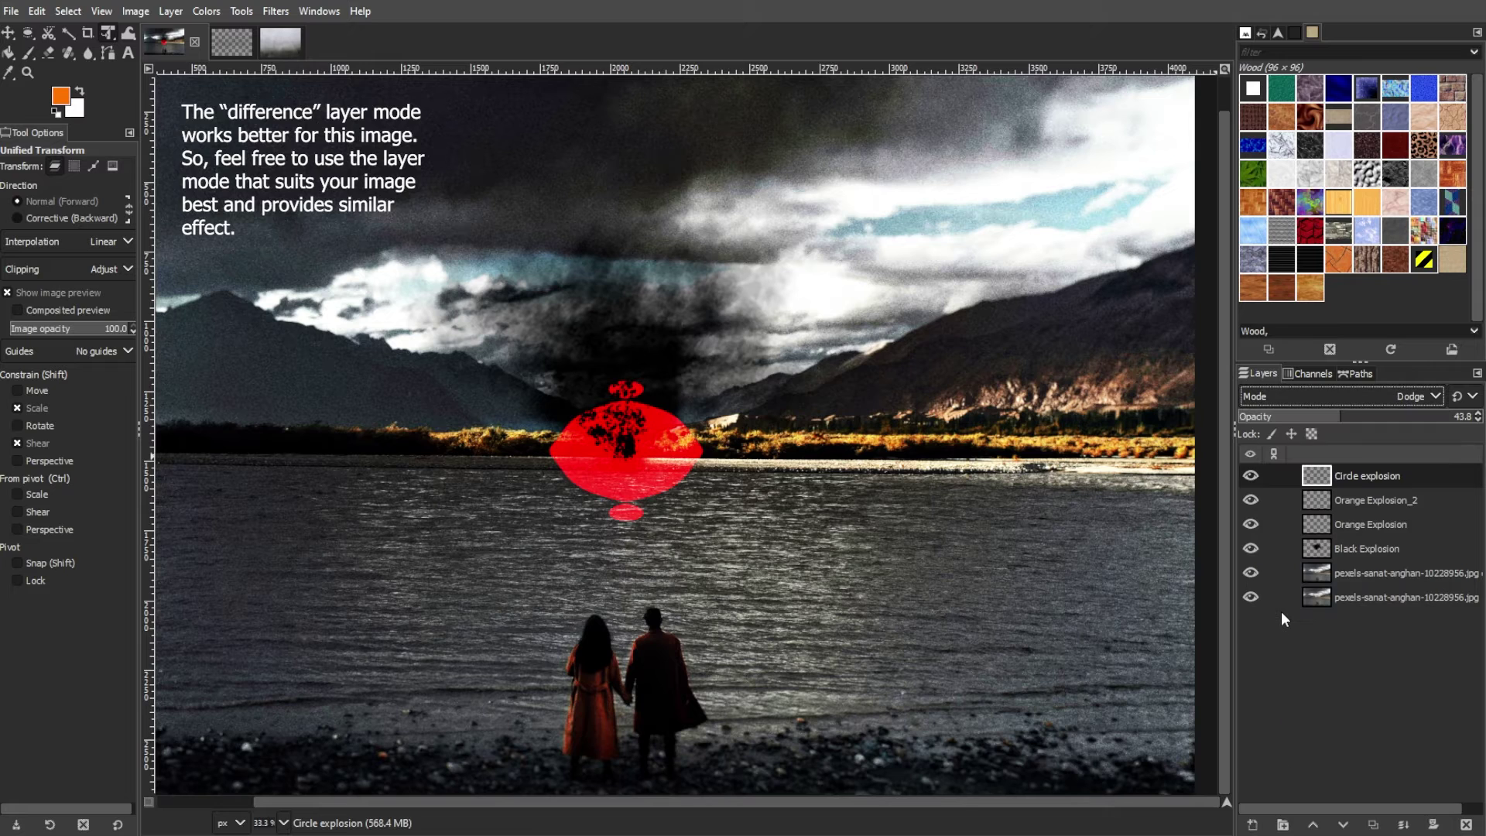
{"action": "left_click_drag", "start_coordinate": [1368, 419], "coordinate": [1479, 418]}
{"action": "left_click", "coordinate": [1426, 396]}
{"action": "left_click", "coordinate": [1308, 591]}
Step: Set the Circle explosion layer's mode to Difference
{"action": "left_click", "coordinate": [1405, 396]}
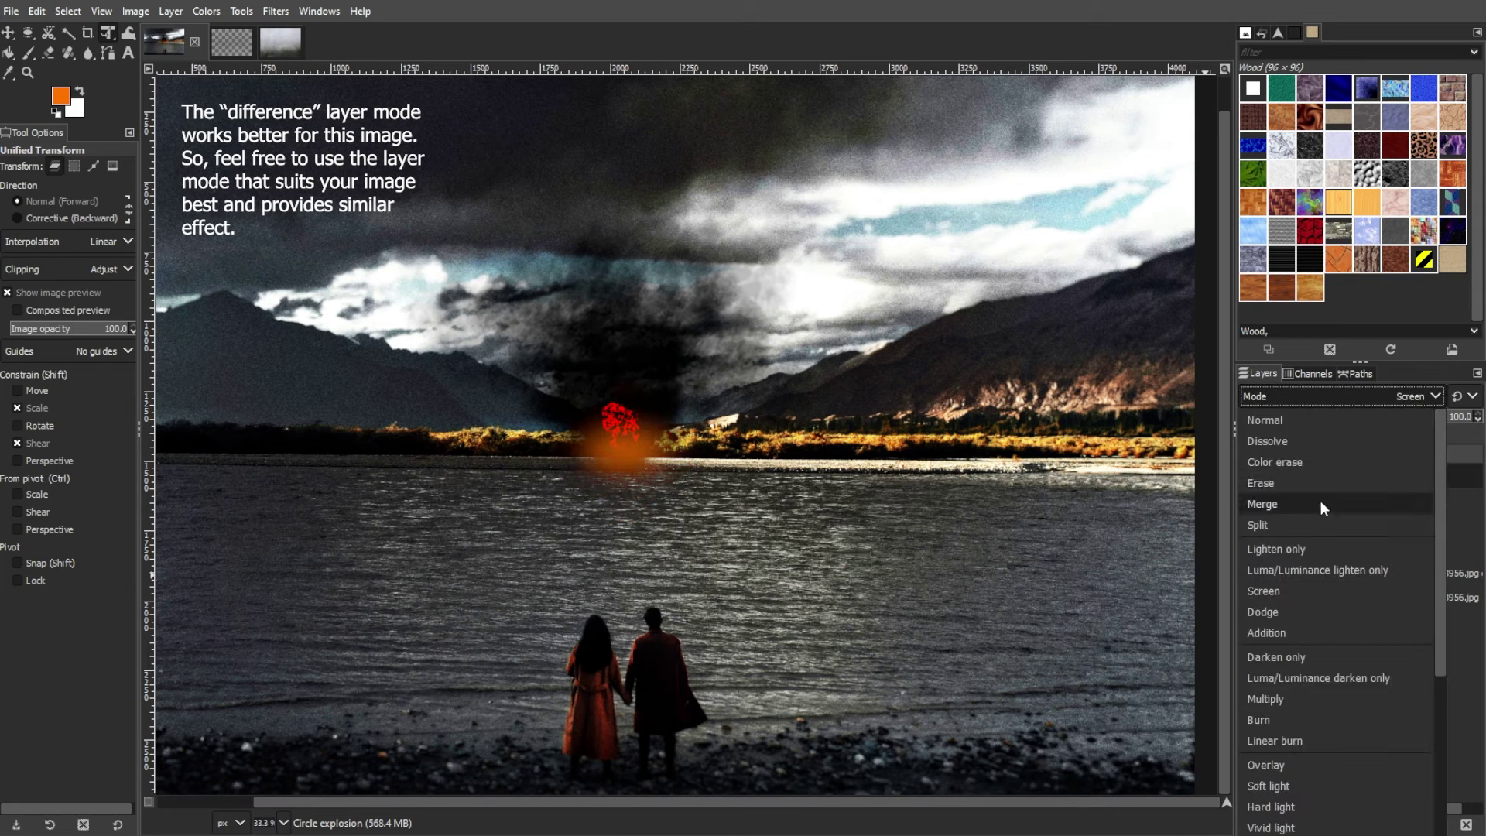
{"action": "left_click", "coordinate": [1289, 455]}
{"action": "key", "text": "Down"}
{"action": "key", "text": "Down"}
{"action": "key", "text": "Down"}
{"action": "key", "text": "Down"}
{"action": "key", "text": "Down"}
{"action": "key", "text": "Down"}
{"action": "key", "text": "Down"}
{"action": "key", "text": "Down"}
{"action": "key", "text": "Down"}
{"action": "key", "text": "Down"}
{"action": "key", "text": "Down"}
{"action": "key", "text": "Down"}
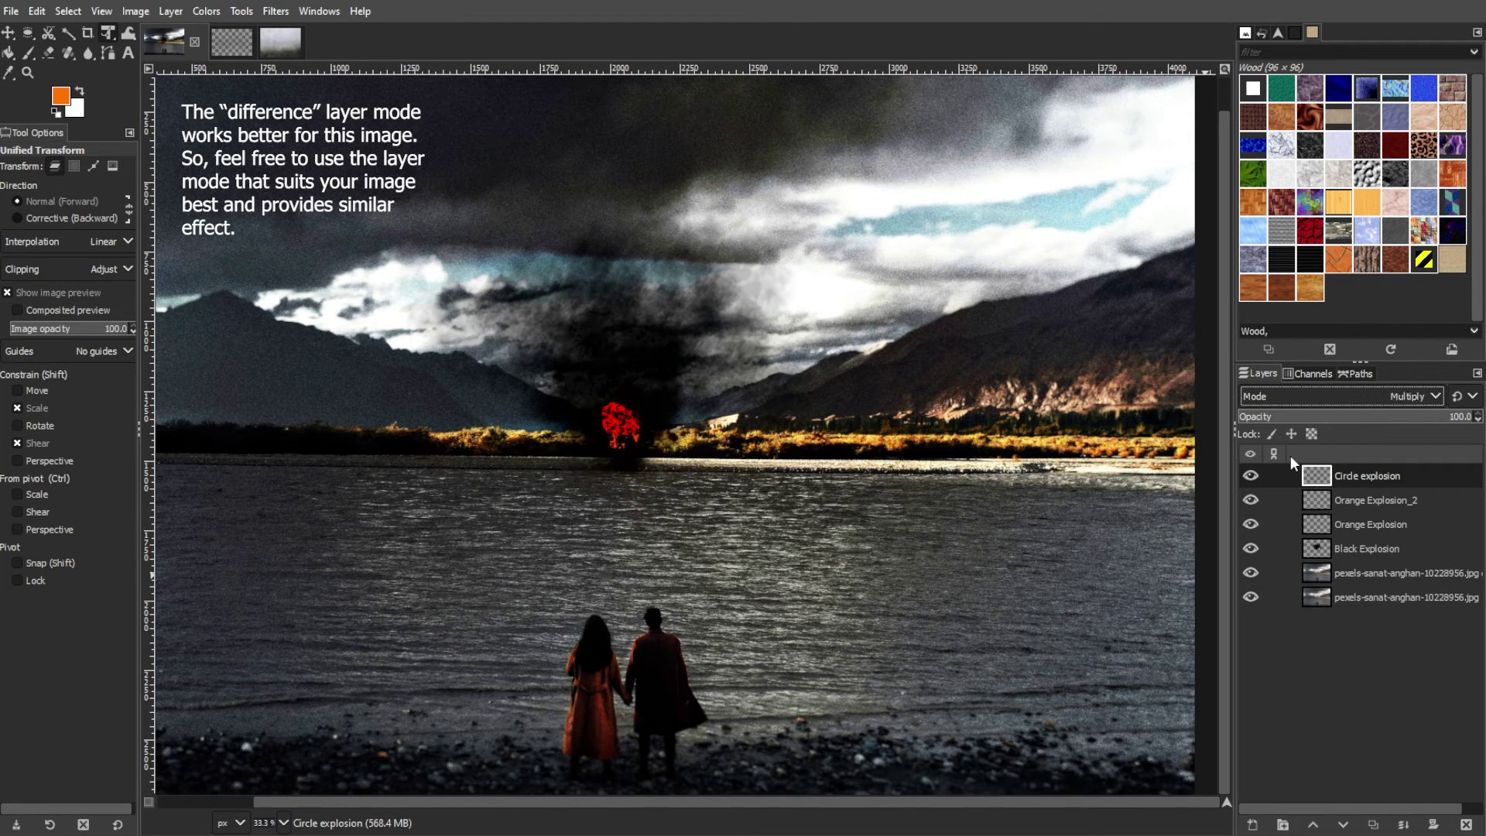
{"action": "key", "text": "Down"}
{"action": "key", "text": "Down"}
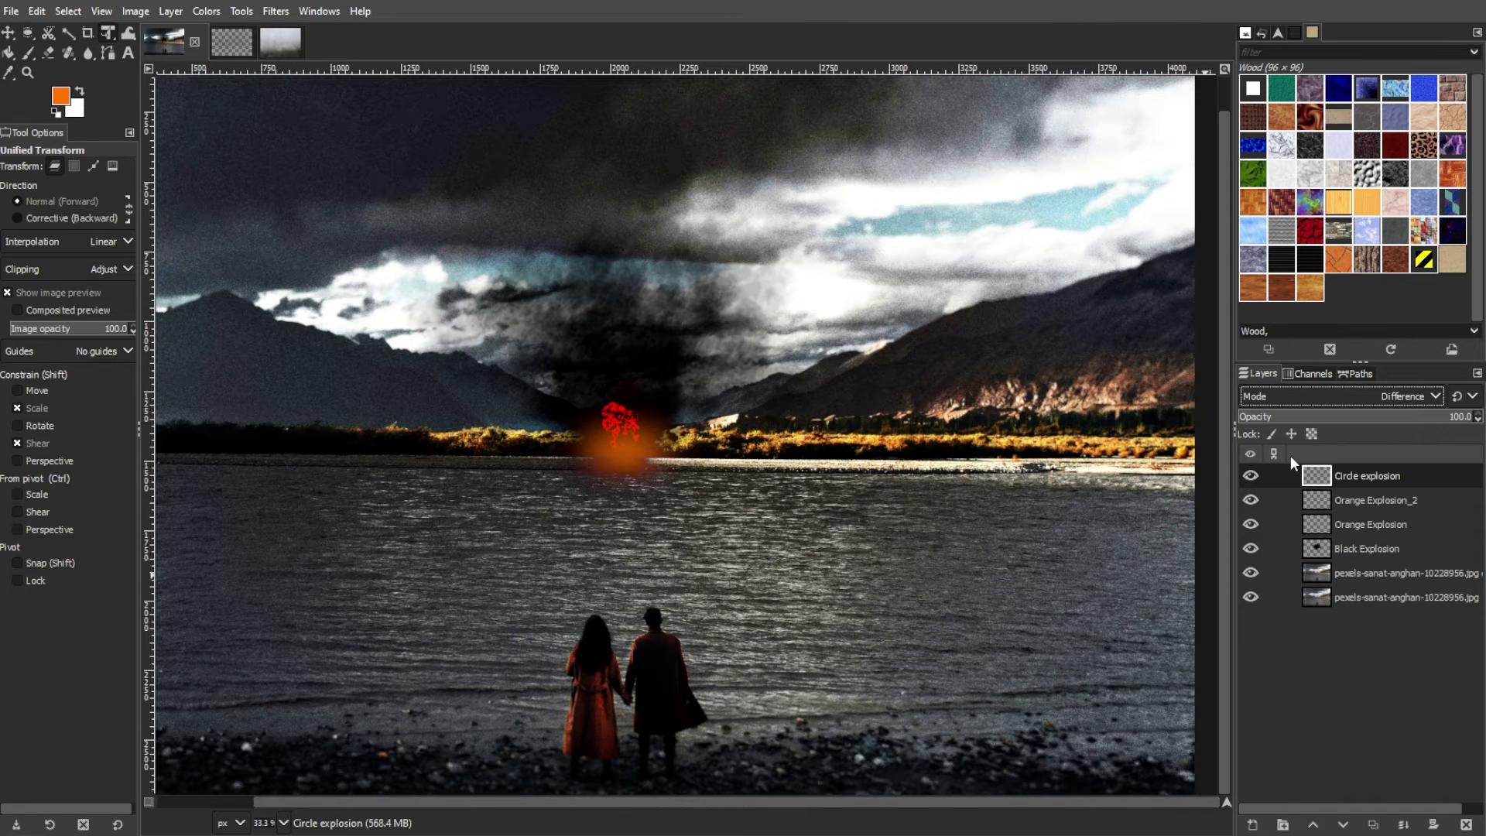
Step: Bring the debris particles from the other open image into the lake photo as a new top layer
{"action": "left_click", "coordinate": [233, 48]}
{"action": "left_click_drag", "start_coordinate": [217, 52], "coordinate": [533, 449]}
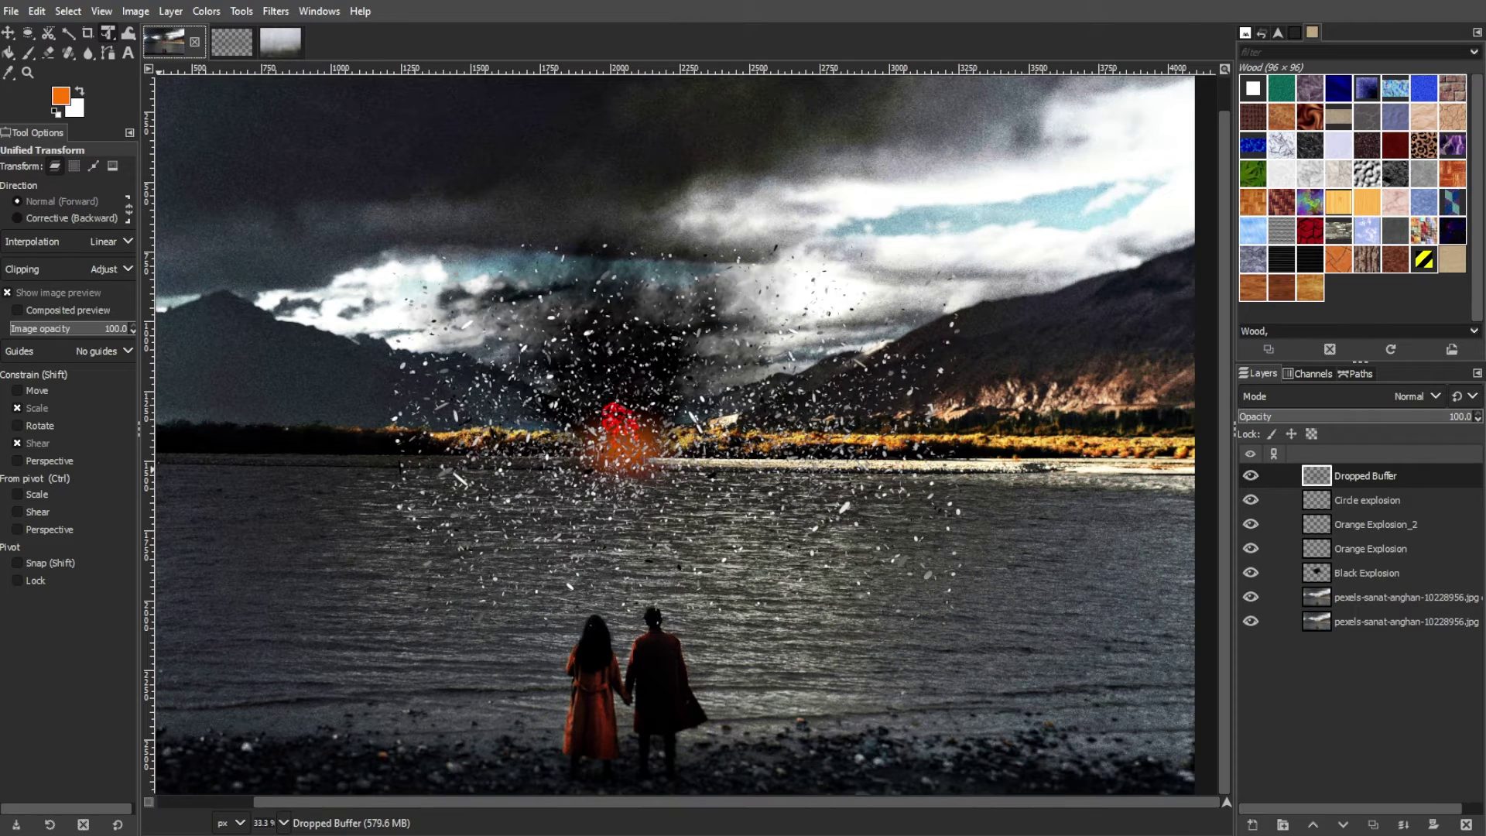
{"action": "scroll", "coordinate": [633, 515], "scroll_direction": "down", "scroll_amount": 2}
{"action": "scroll", "coordinate": [632, 514], "scroll_direction": "up", "scroll_amount": 1}
Step: Shrink the debris particle layer with Unified Transform and position it around the smoke plume above the explosion
{"action": "key", "text": "m"}
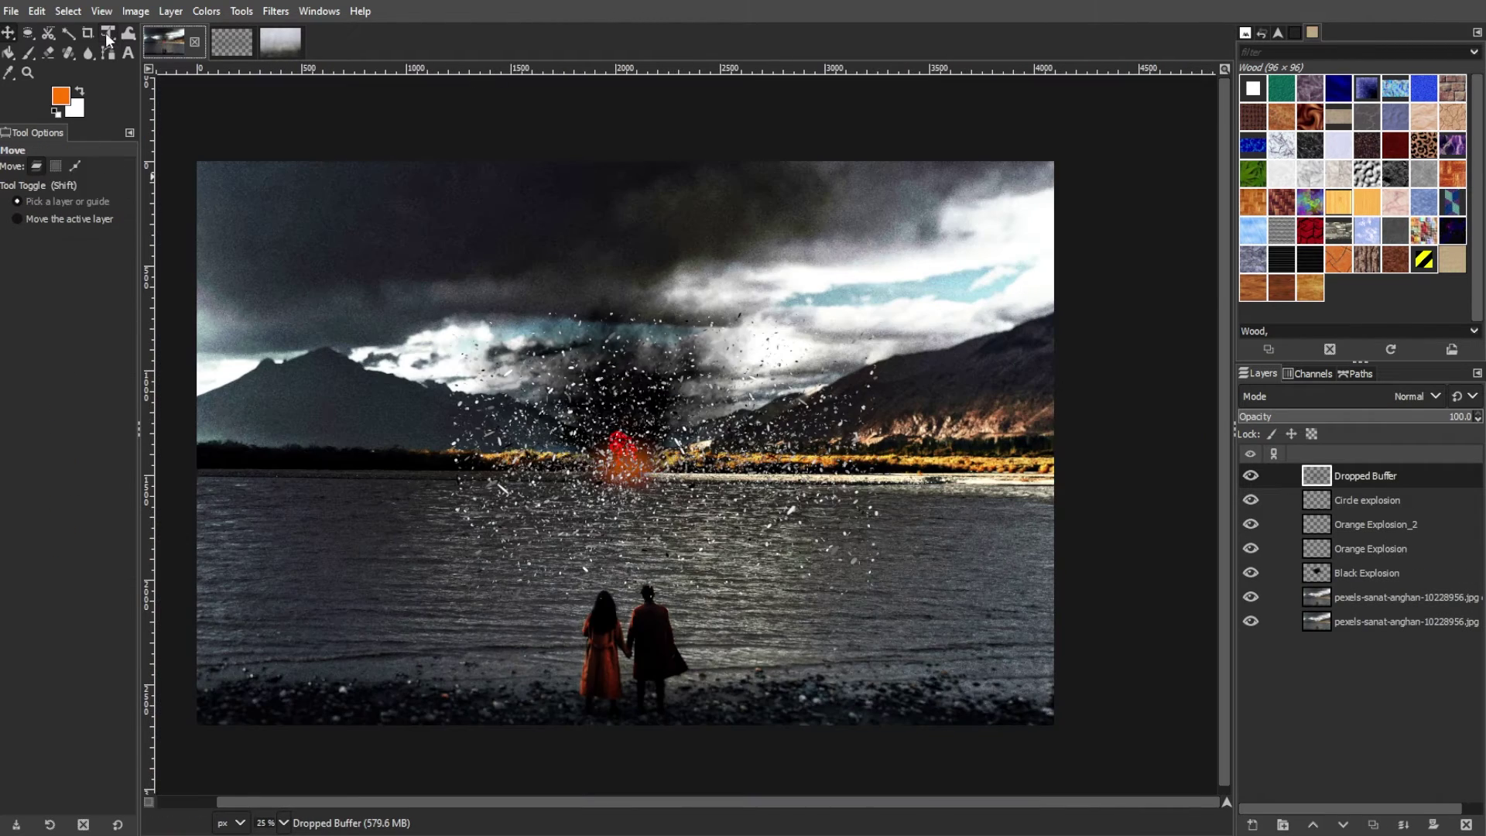
{"action": "left_click", "coordinate": [110, 34]}
{"action": "left_click_drag", "start_coordinate": [884, 604], "coordinate": [679, 467]}
{"action": "left_click_drag", "start_coordinate": [600, 418], "coordinate": [671, 468]}
{"action": "left_click_drag", "start_coordinate": [746, 346], "coordinate": [767, 332]}
{"action": "left_click_drag", "start_coordinate": [639, 404], "coordinate": [626, 403]}
{"action": "left_click", "coordinate": [1156, 184]}
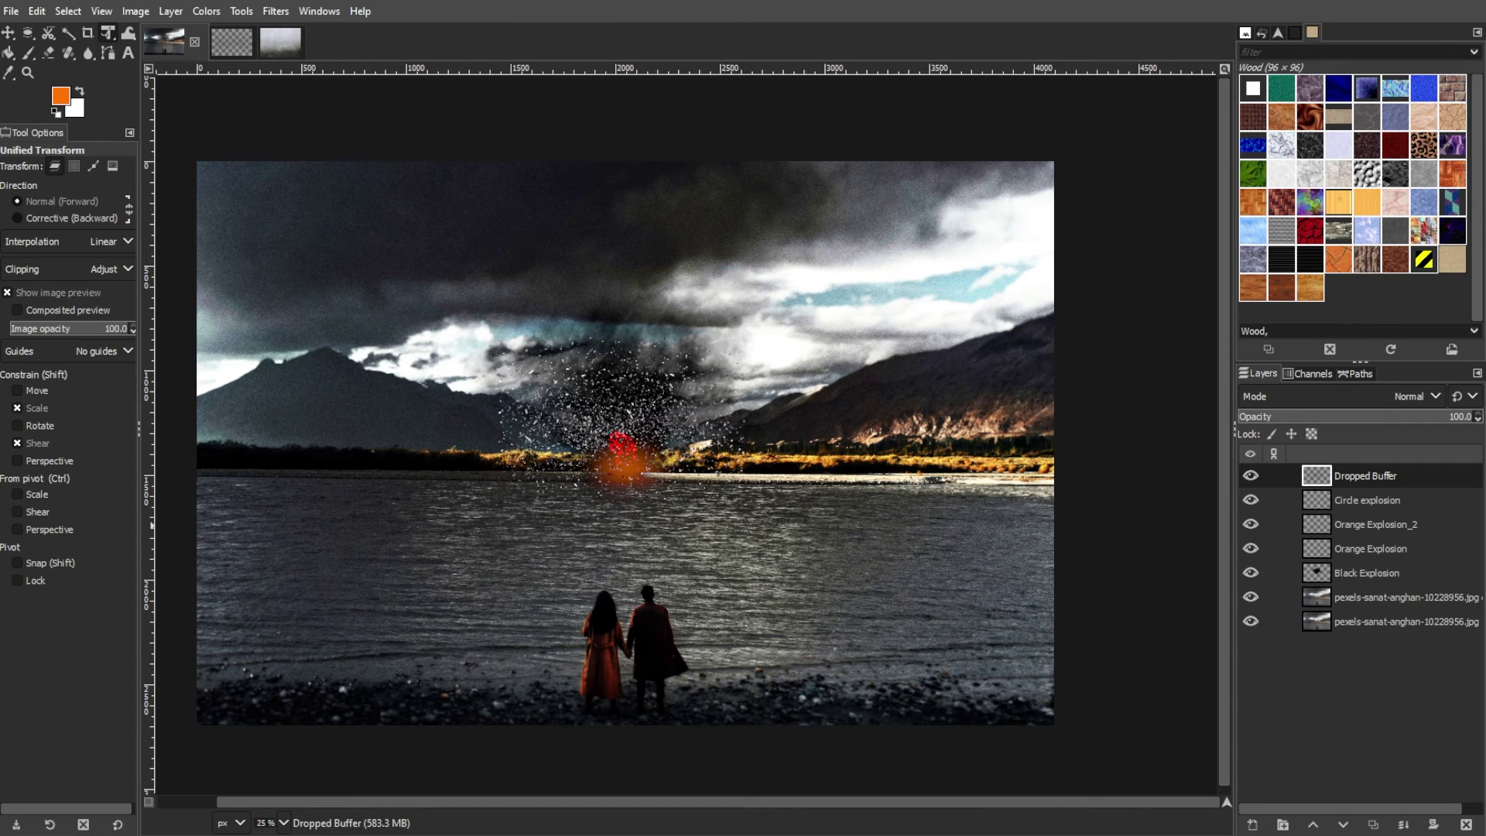
Step: Rename the debris particle layer Explosion Particles and set it to Multiply mode at about 53 opacity
{"action": "double_click", "coordinate": [1400, 477]}
{"action": "key", "text": "Return"}
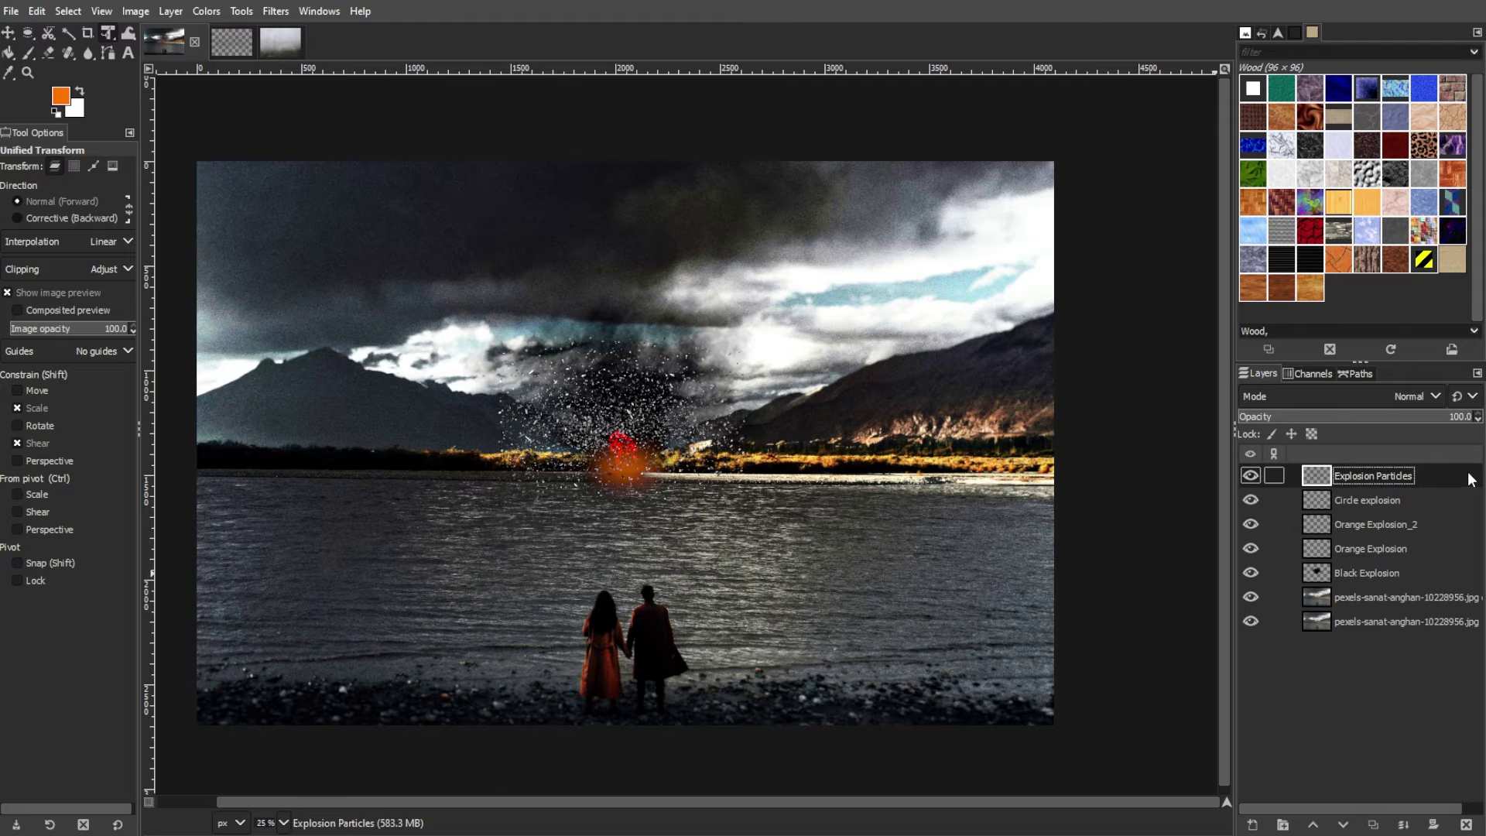
{"action": "left_click", "coordinate": [1416, 395]}
{"action": "left_click", "coordinate": [1309, 692]}
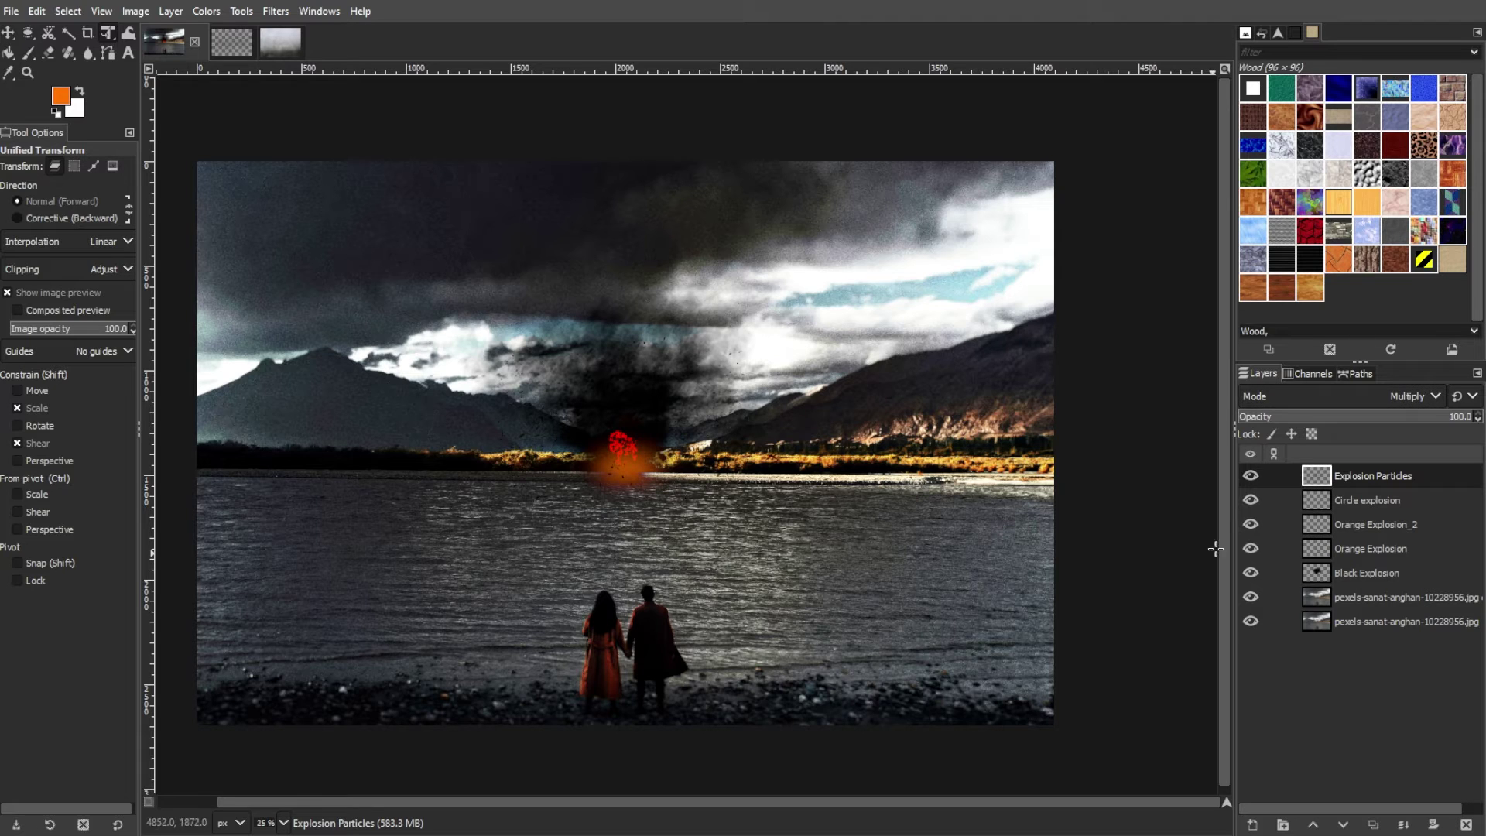
{"action": "left_click_drag", "start_coordinate": [1428, 419], "coordinate": [1380, 420]}
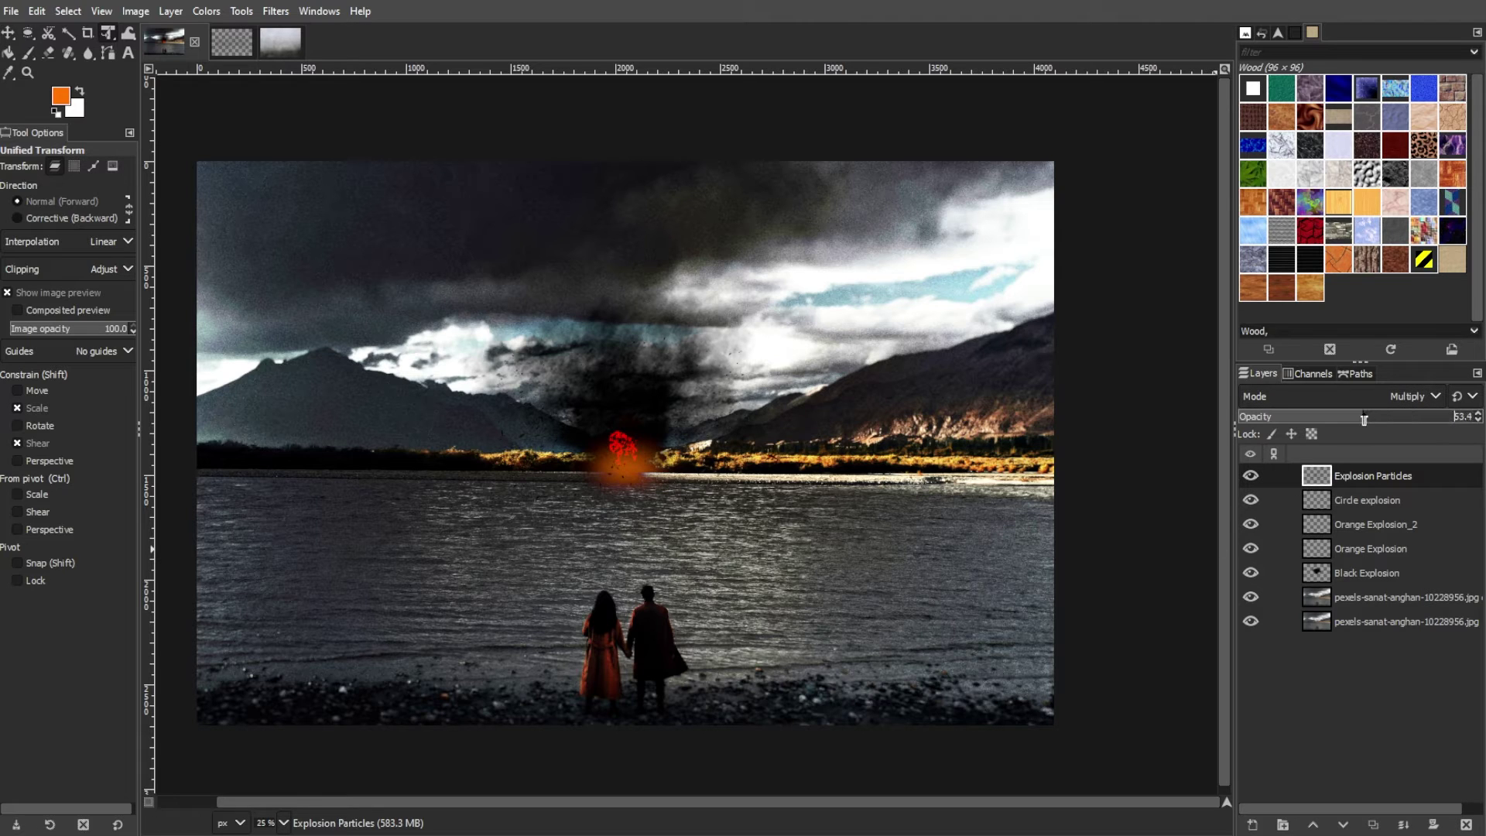
Step: Add a new transparent layer named Black Fireball above the particles
{"action": "left_click", "coordinate": [1252, 824]}
{"action": "type", "text": "Black Fireball"}
{"action": "key", "text": "Return"}
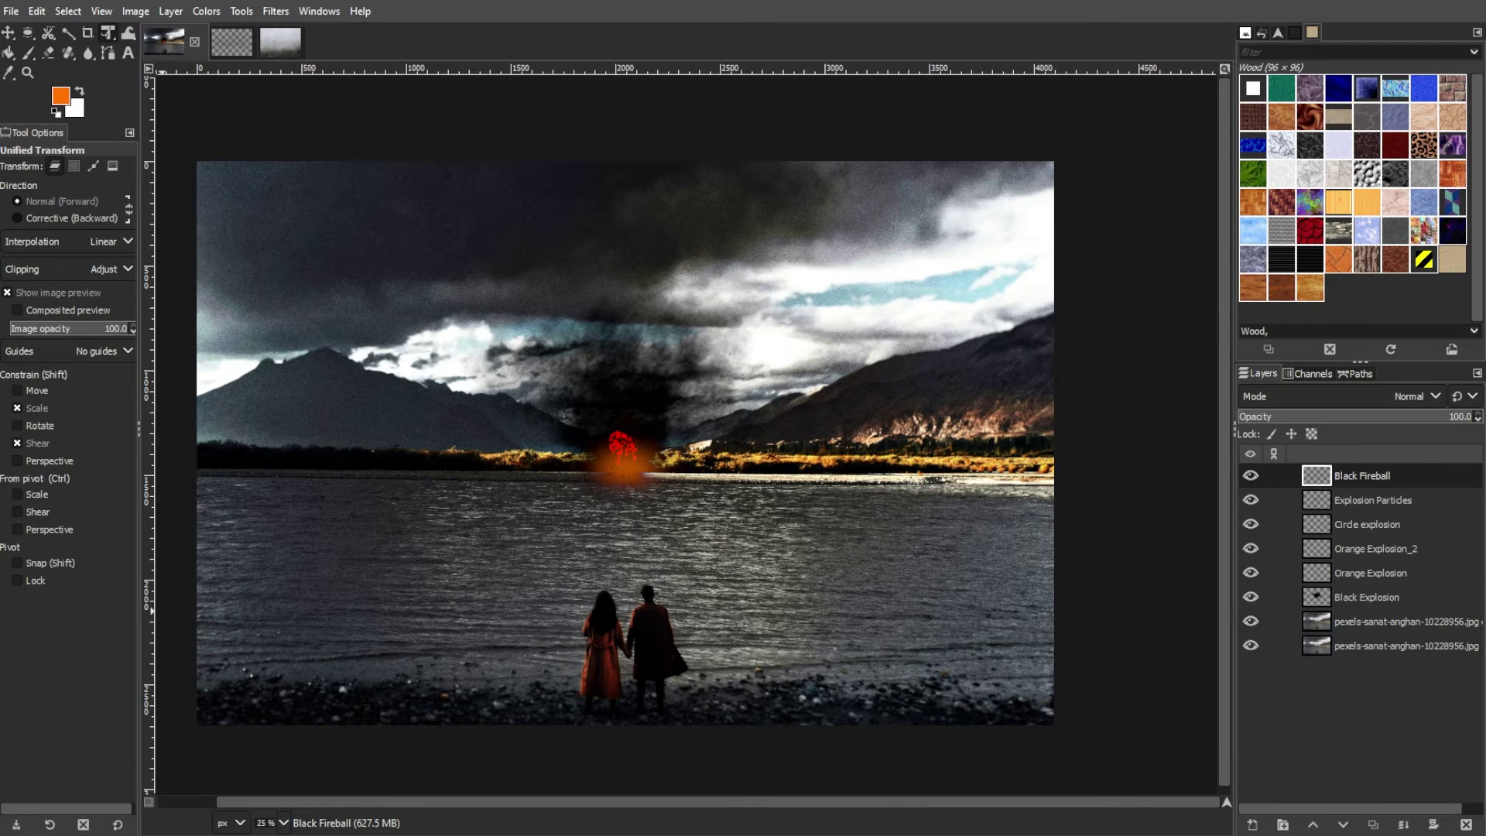
Step: Paint a tapering black smoke trail diagonally across the upper-left sky with the Smoke brush, up to size 390
{"action": "left_click", "coordinate": [28, 53]}
{"action": "left_click", "coordinate": [35, 245]}
{"action": "left_click_drag", "start_coordinate": [213, 179], "coordinate": [313, 217]}
{"action": "key", "text": "ctrl+z"}
{"action": "left_click", "coordinate": [57, 113]}
{"action": "mouse_move", "coordinate": [214, 186]}
{"action": "left_mouse_down"}
{"action": "mouse_move", "coordinate": [422, 305]}
{"action": "mouse_move", "coordinate": [288, 209]}
{"action": "mouse_move", "coordinate": [202, 194]}
{"action": "mouse_move", "coordinate": [225, 214]}
{"action": "mouse_move", "coordinate": [291, 219]}
{"action": "mouse_move", "coordinate": [314, 258]}
{"action": "mouse_move", "coordinate": [269, 221]}
{"action": "mouse_move", "coordinate": [380, 289]}
{"action": "mouse_move", "coordinate": [274, 210]}
{"action": "mouse_move", "coordinate": [312, 212]}
{"action": "mouse_move", "coordinate": [445, 322]}
{"action": "left_mouse_up"}
{"action": "left_click", "coordinate": [49, 244]}
{"action": "left_click_drag", "start_coordinate": [232, 219], "coordinate": [247, 207]}
{"action": "left_click", "coordinate": [247, 206]}
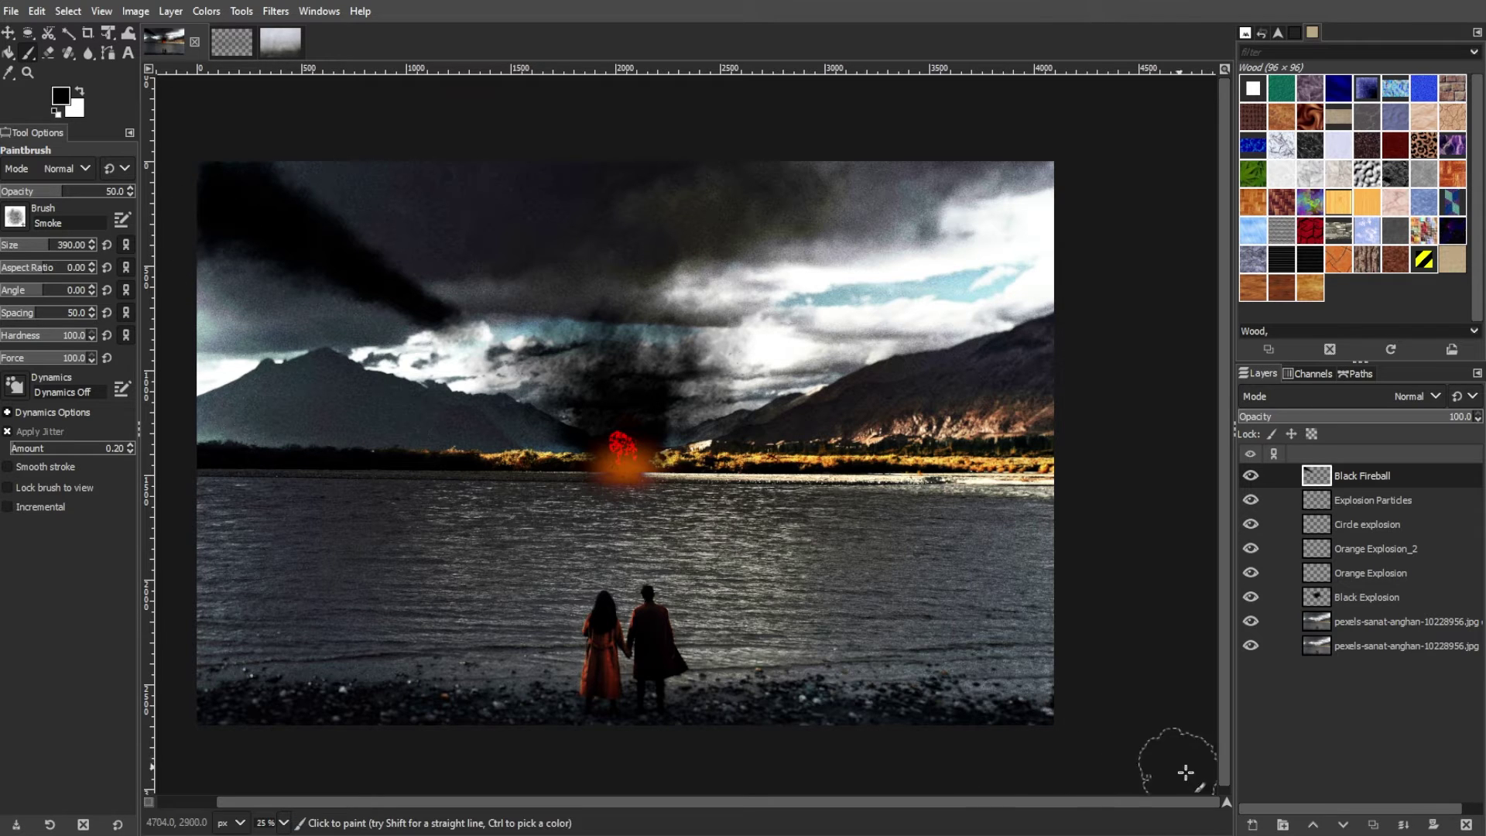
Step: Add a new transparent layer named Orange Fireball above Black Fireball
{"action": "left_click", "coordinate": [1254, 825]}
{"action": "left_click_drag", "start_coordinate": [1160, 400], "coordinate": [715, 252]}
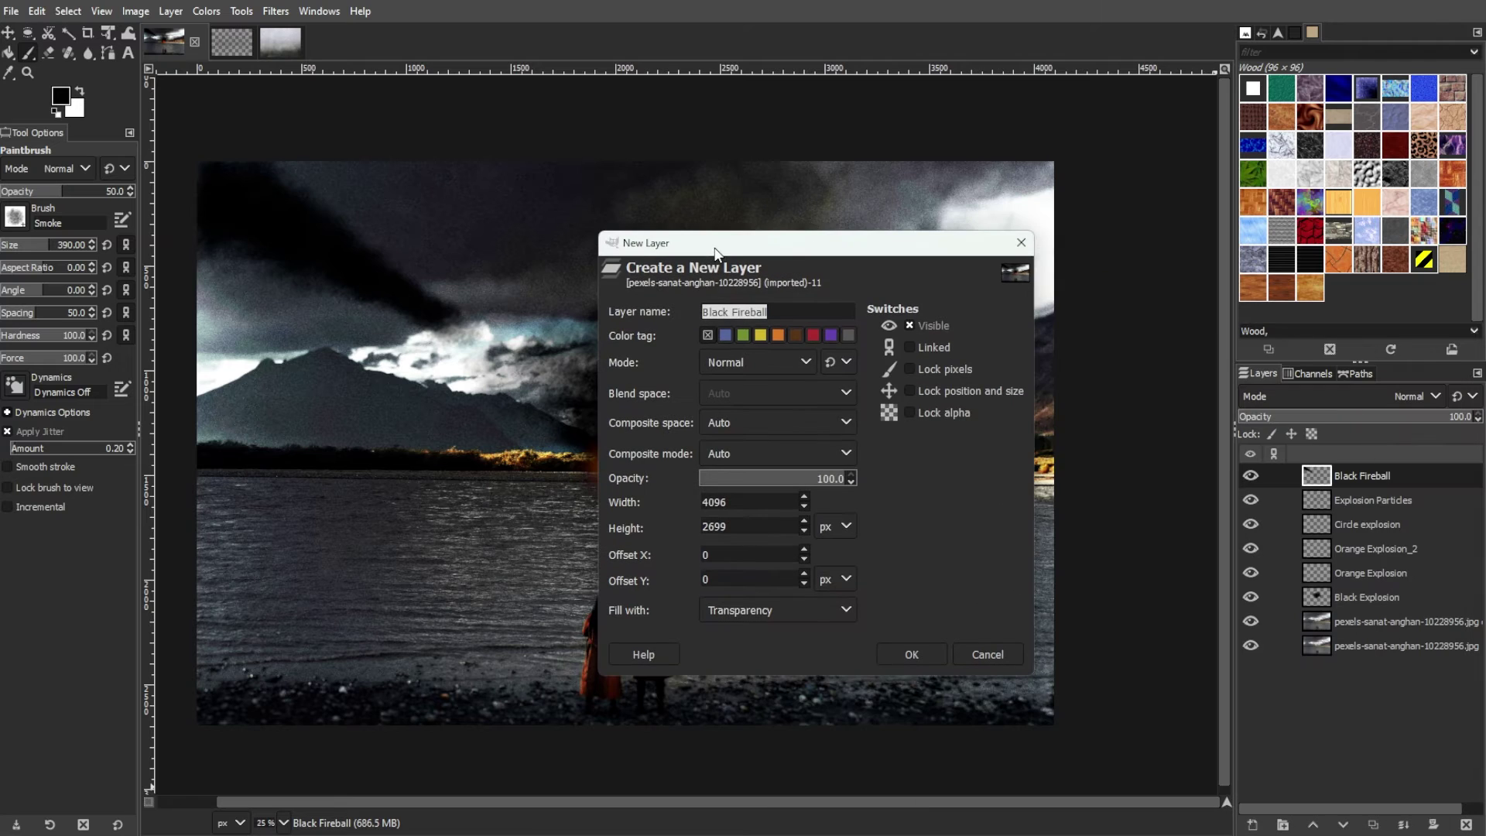
{"action": "type", "text": "Orange"}
{"action": "key", "text": "Return"}
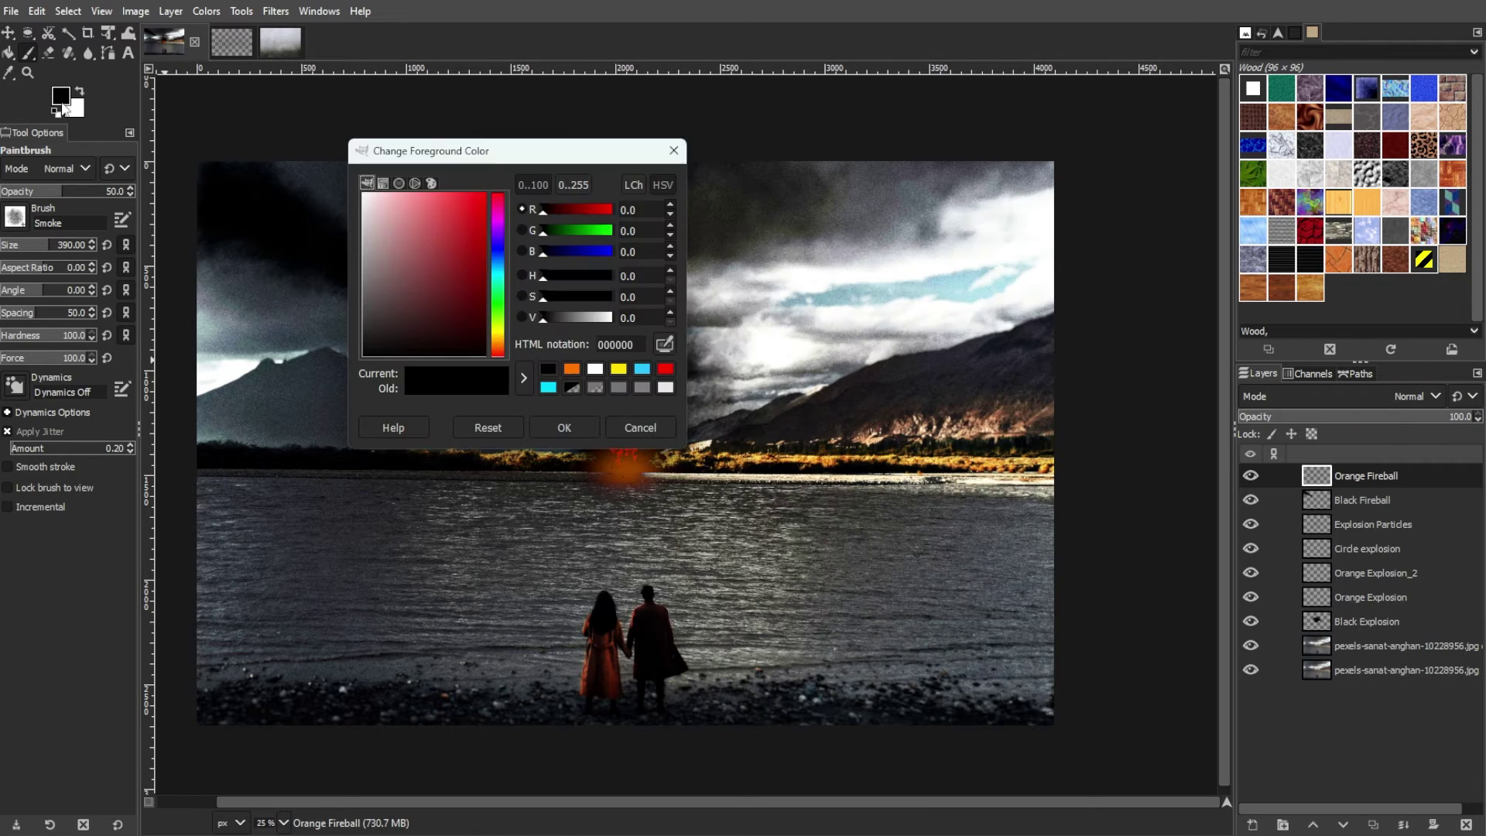
Step: Paint an orange fire streak along the black smoke trail, narrowing the brush to size 103 at its lower end
{"action": "left_click", "coordinate": [43, 245]}
{"action": "left_click", "coordinate": [33, 243]}
{"action": "left_click", "coordinate": [267, 221]}
{"action": "left_click", "coordinate": [415, 302]}
{"action": "key", "text": "ctrl+z"}
{"action": "key", "text": "ctrl+z"}
{"action": "left_click", "coordinate": [22, 243]}
{"action": "mouse_move", "coordinate": [425, 311]}
{"action": "left_mouse_down"}
{"action": "mouse_move", "coordinate": [208, 184]}
{"action": "mouse_move", "coordinate": [438, 313]}
{"action": "left_mouse_up"}
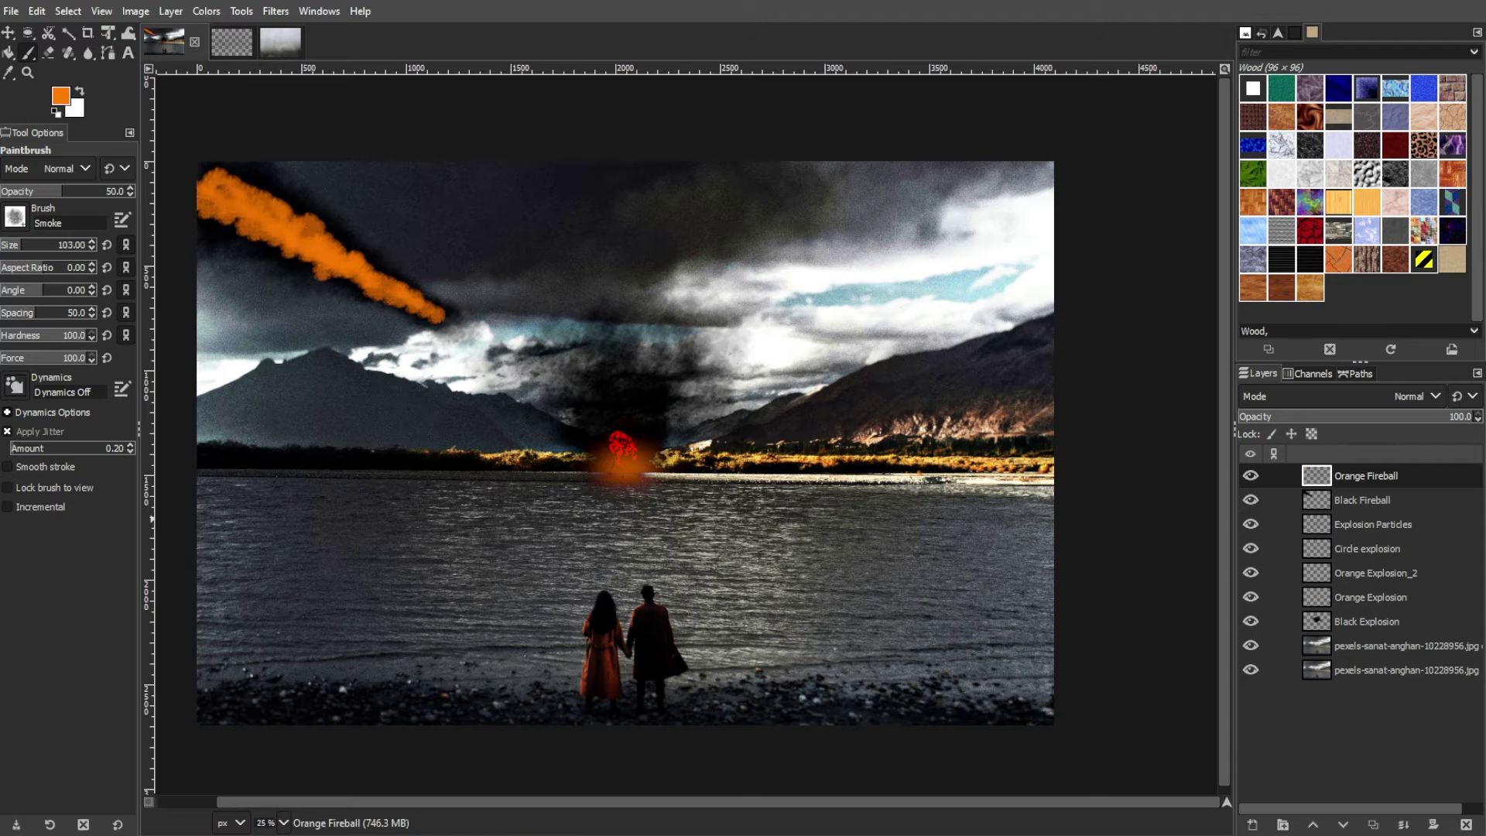
Step: Try the Orange Fireball layer in Multiply mode and the modes that follow it, through Hard mix
{"action": "left_click", "coordinate": [1436, 399]}
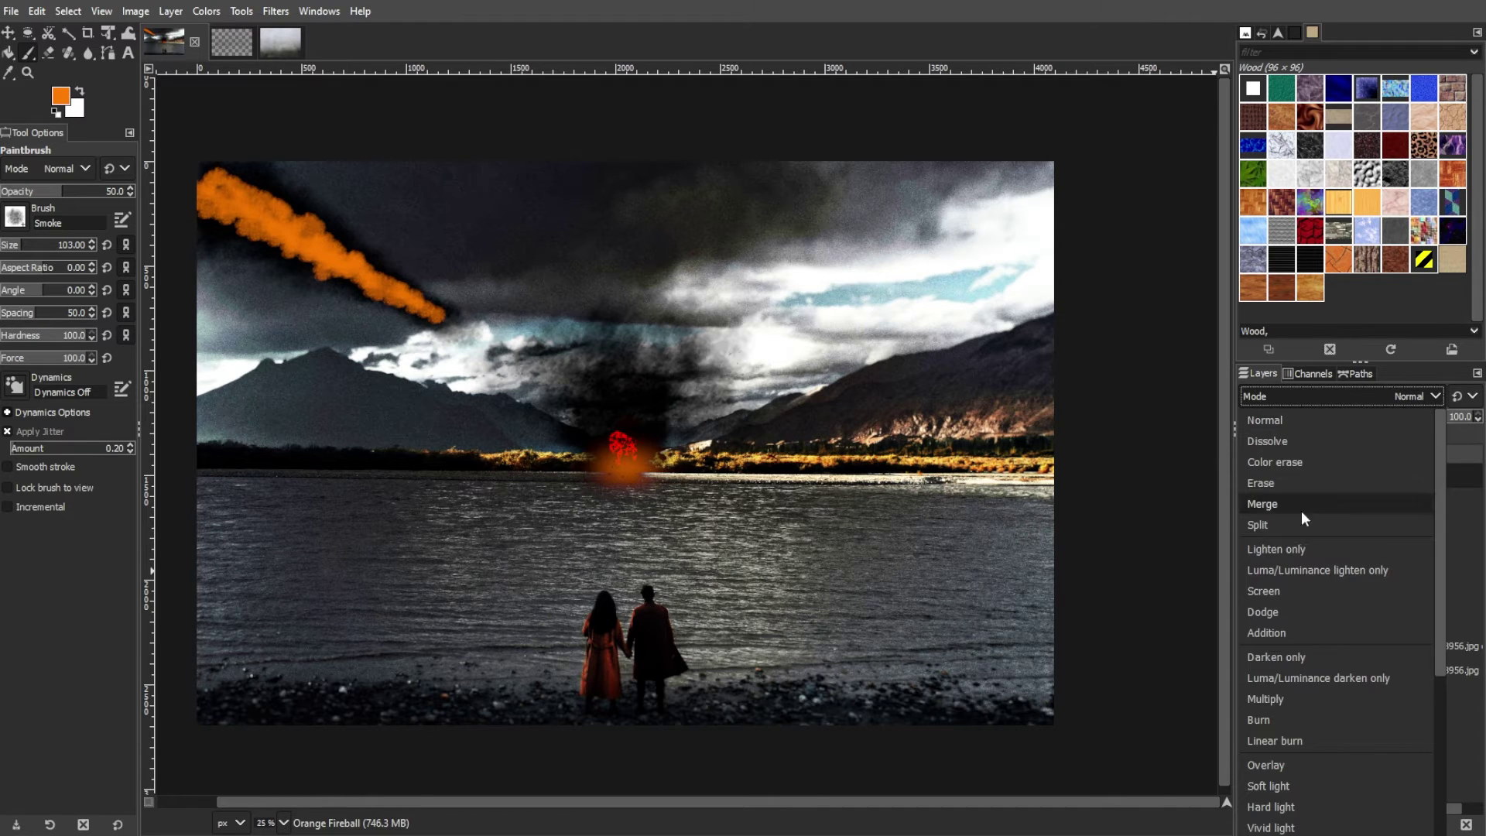
{"action": "left_click", "coordinate": [1276, 700]}
{"action": "key", "text": "Down"}
{"action": "key", "text": "Down"}
{"action": "key", "text": "Down"}
{"action": "key", "text": "Down"}
{"action": "key", "text": "Down"}
{"action": "key", "text": "Down"}
{"action": "key", "text": "Down"}
{"action": "key", "text": "Down"}
{"action": "key", "text": "Down"}
{"action": "key", "text": "Down"}
{"action": "key", "text": "Down"}
{"action": "key", "text": "Down"}
{"action": "key", "text": "Down"}
{"action": "key", "text": "Down"}
{"action": "key", "text": "Down"}
{"action": "key", "text": "Down"}
{"action": "key", "text": "Down"}
{"action": "key", "text": "Down"}
{"action": "key", "text": "Down"}
{"action": "key", "text": "Down"}
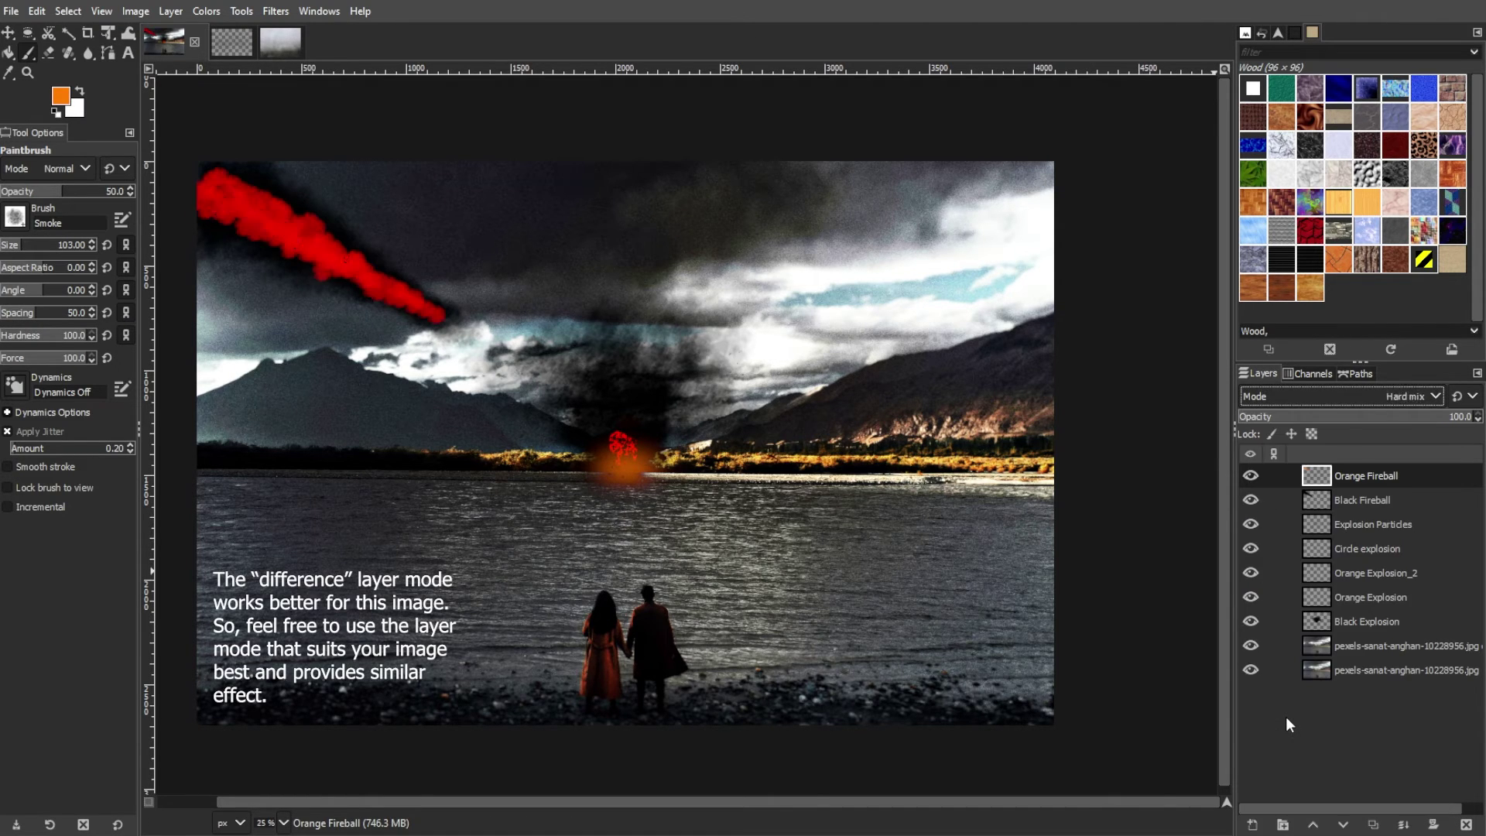
Step: Set the Orange Fireball layer to Vivid light at about 31 opacity, and the Circle explosion layer's opacity to 30.6
{"action": "left_click", "coordinate": [1418, 399]}
{"action": "left_click", "coordinate": [1272, 568]}
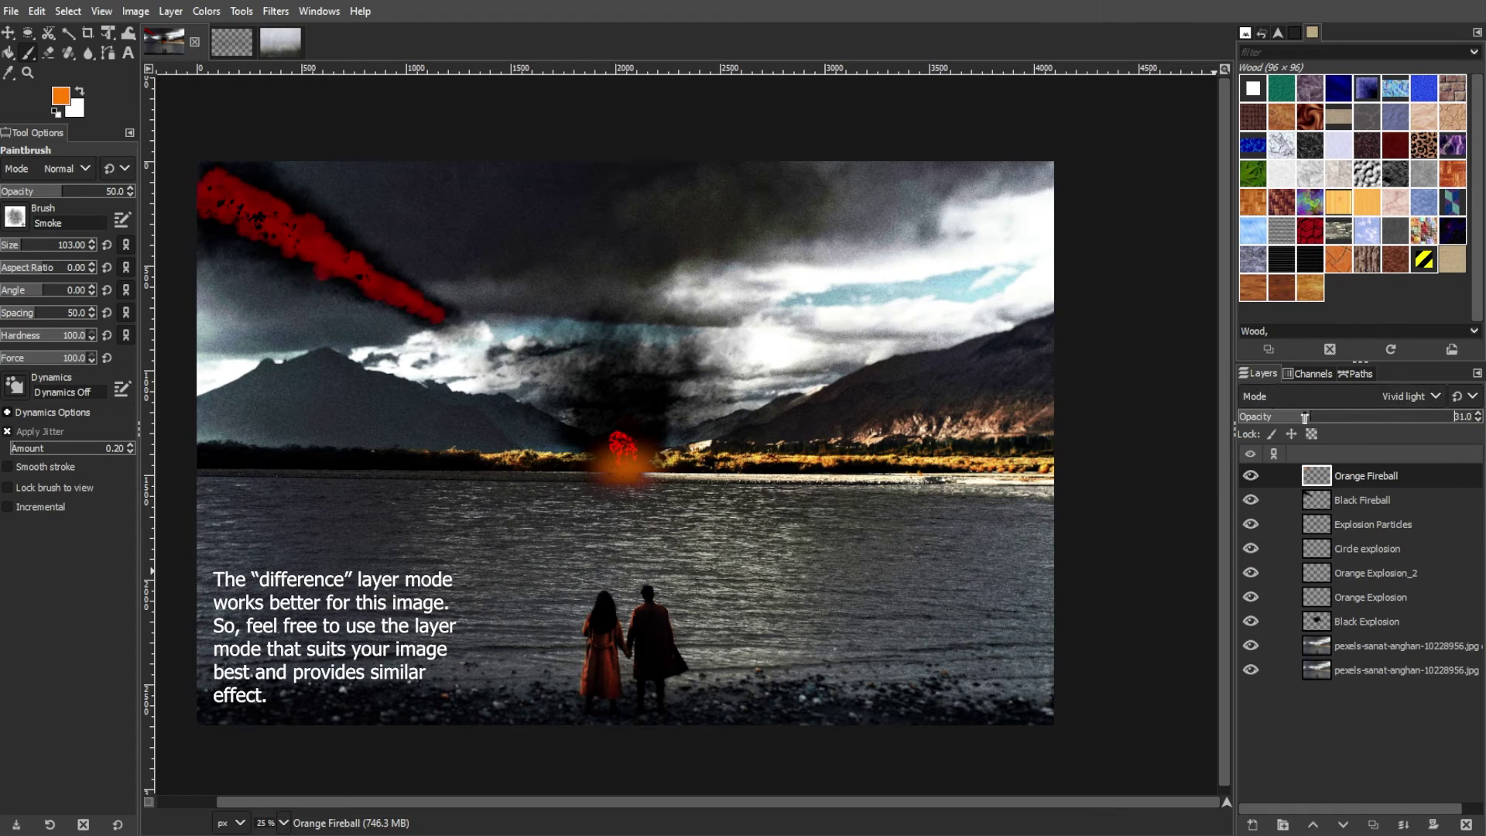
{"action": "left_click", "coordinate": [1366, 548]}
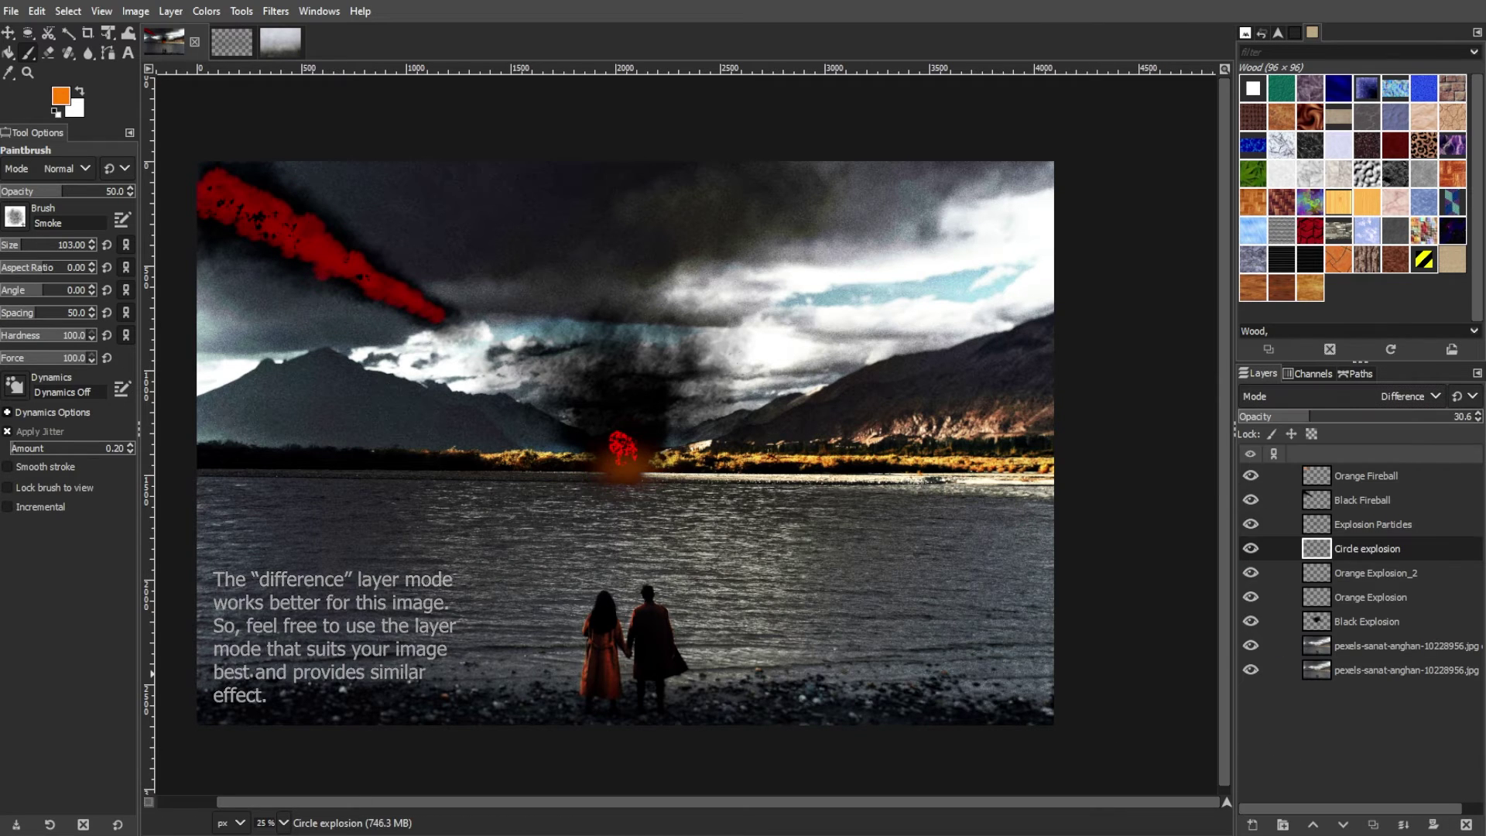
Step: Add a new transparent layer named Bright Orange Fireball
{"action": "left_click", "coordinate": [1253, 826]}
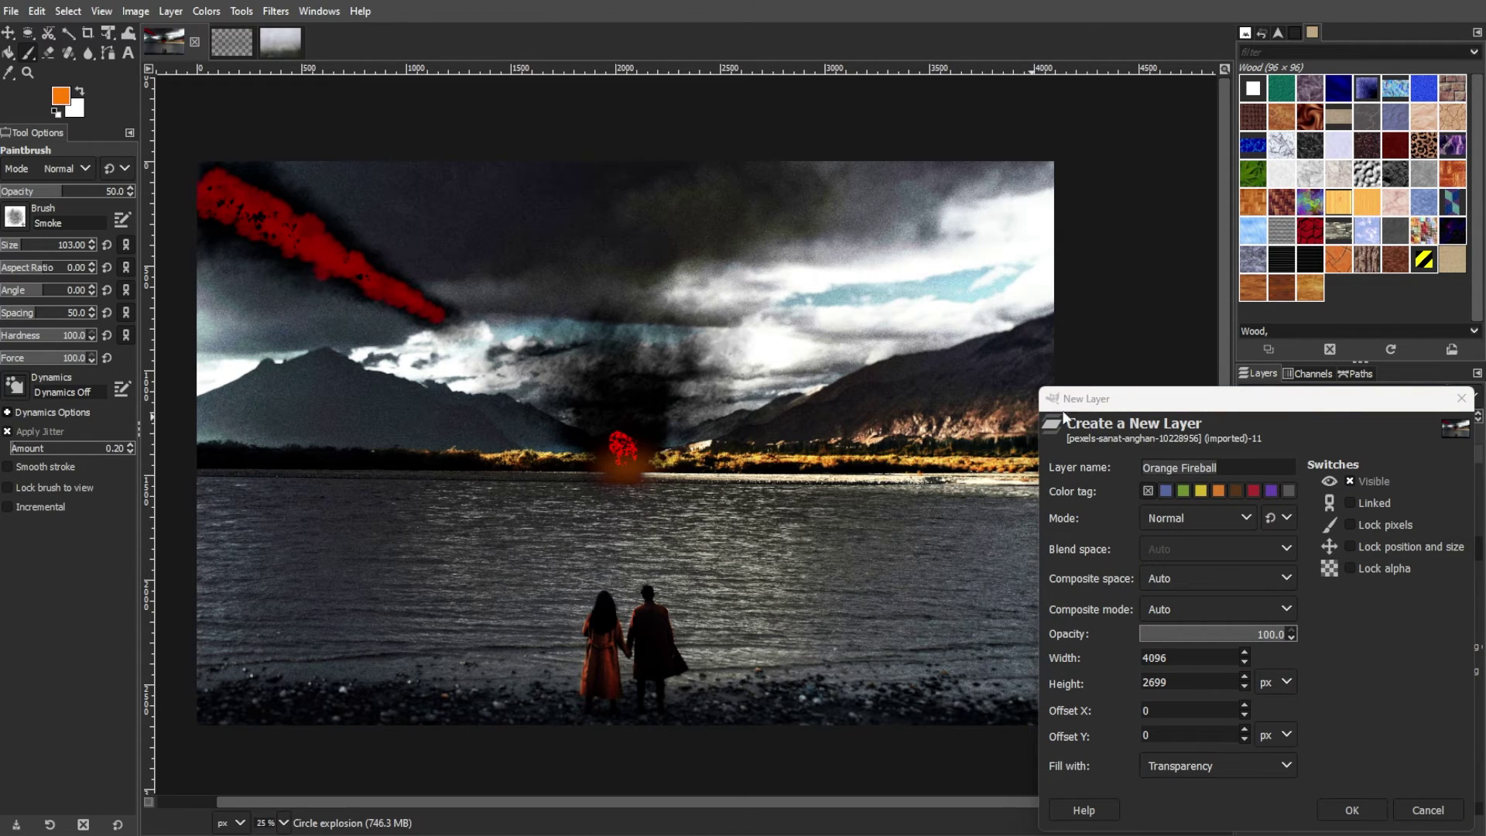
{"action": "left_click_drag", "start_coordinate": [1122, 397], "coordinate": [817, 260]}
{"action": "left_click", "coordinate": [840, 332]}
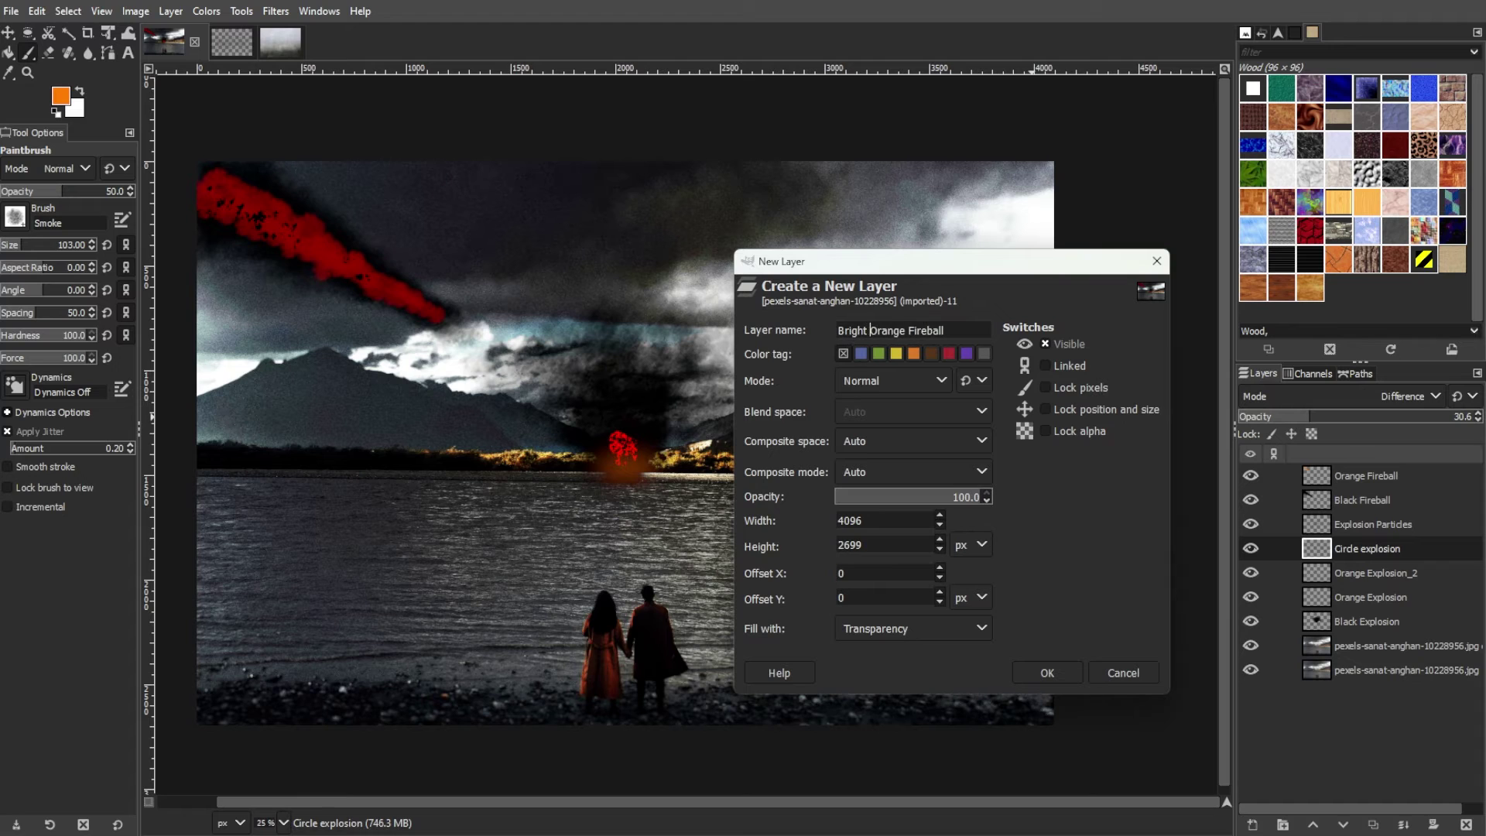
{"action": "left_click", "coordinate": [1074, 674]}
Step: Move the Bright Orange Fireball layer to the top and paint a thinner orange core along the trail's lower half
{"action": "left_click", "coordinate": [15, 218]}
{"action": "left_click", "coordinate": [13, 214]}
{"action": "left_click", "coordinate": [11, 248]}
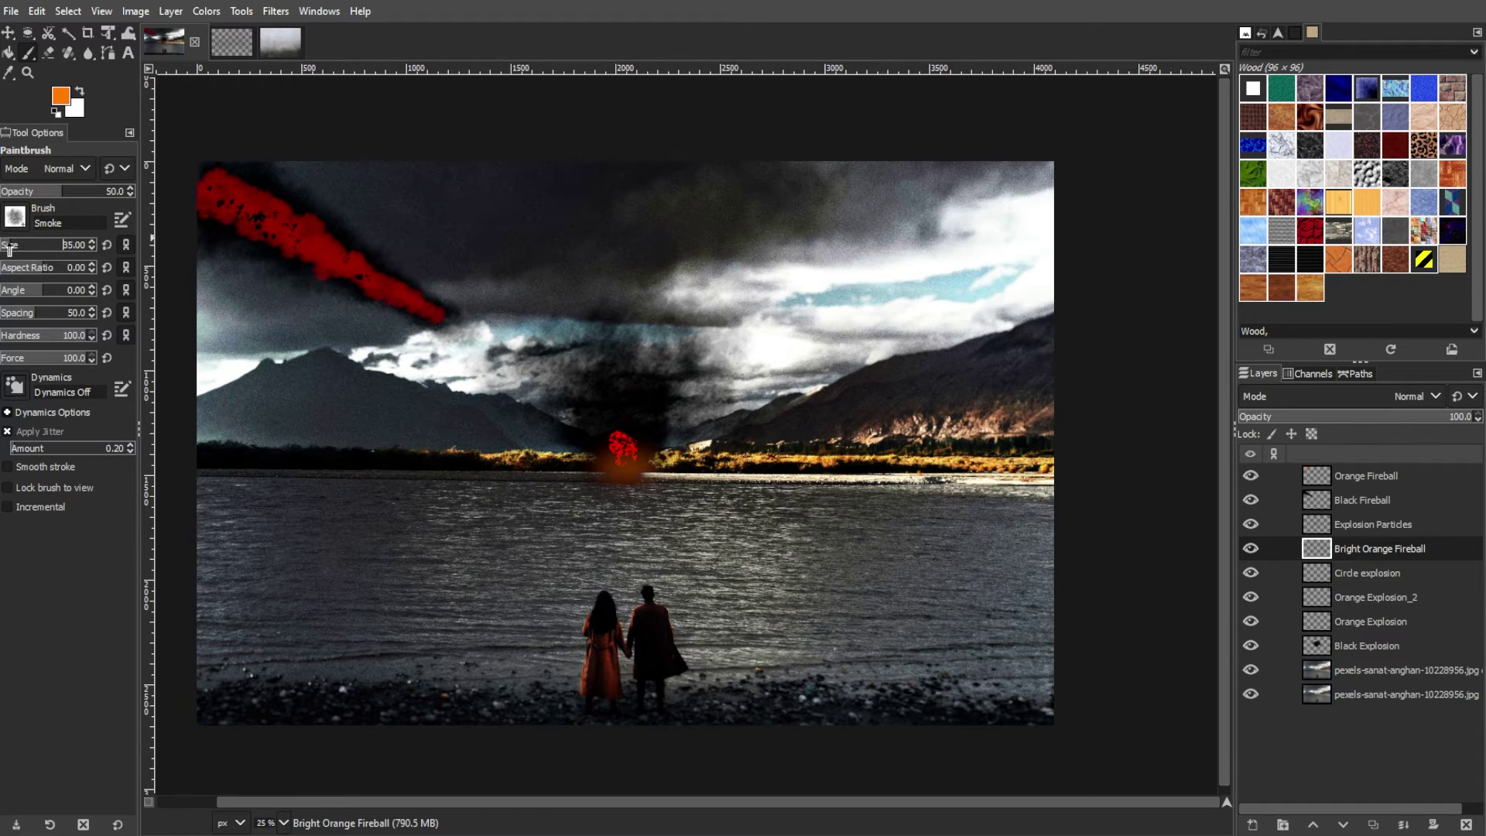
{"action": "left_click_drag", "start_coordinate": [1379, 548], "coordinate": [1381, 474]}
{"action": "mouse_move", "coordinate": [318, 253]}
{"action": "left_mouse_down"}
{"action": "mouse_move", "coordinate": [436, 314]}
{"action": "mouse_move", "coordinate": [331, 262]}
{"action": "left_mouse_up"}
{"action": "left_click", "coordinate": [23, 245]}
Step: Set the Bright Orange Fireball layer to Merge mode at 16 opacity
{"action": "left_click", "coordinate": [1413, 401]}
{"action": "left_click", "coordinate": [1308, 614]}
{"action": "left_click_drag", "start_coordinate": [1432, 416], "coordinate": [1278, 419]}
{"action": "left_click", "coordinate": [1314, 397]}
{"action": "left_click", "coordinate": [1305, 503]}
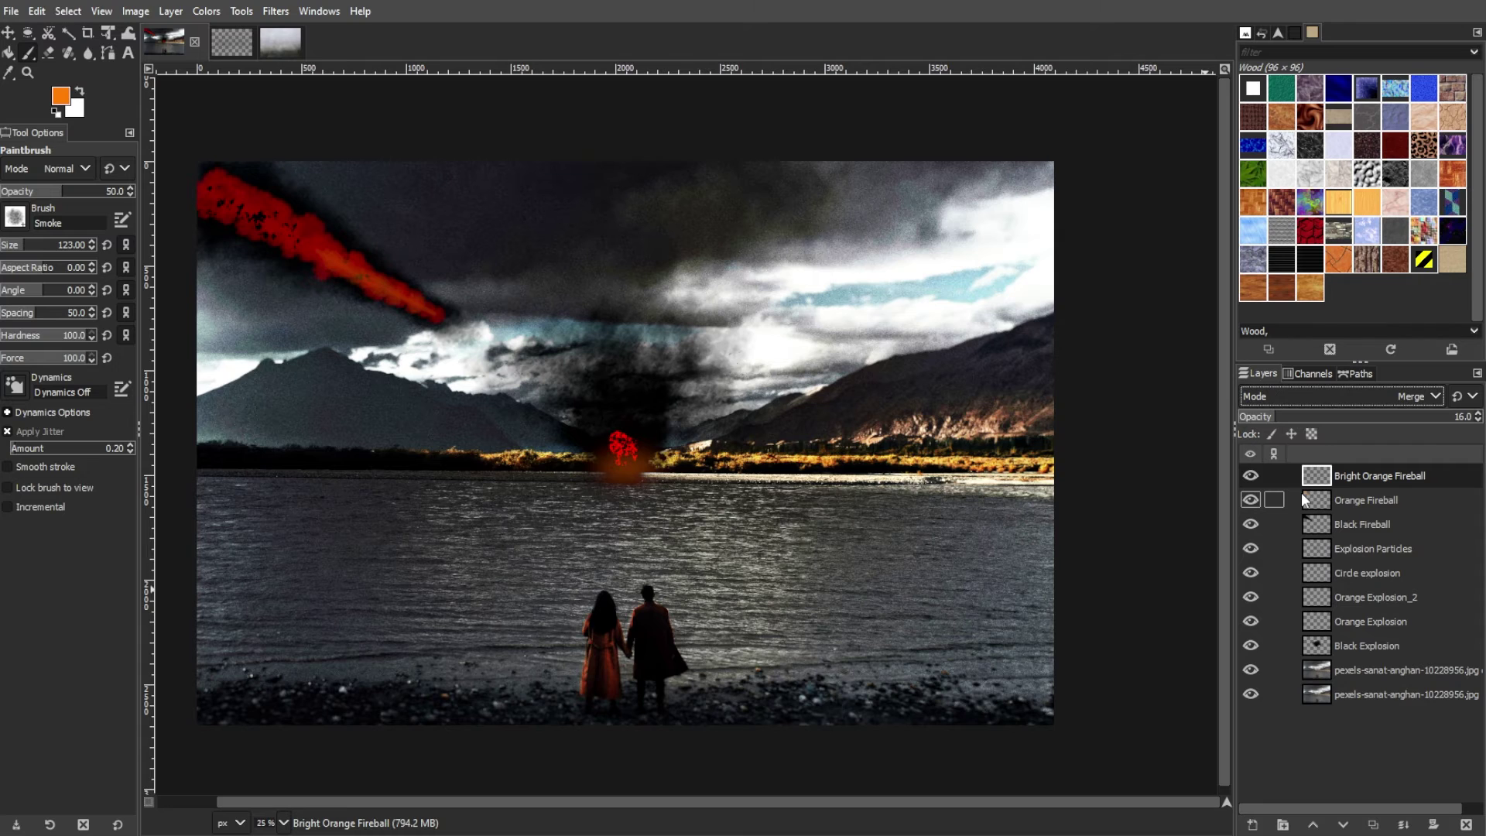
Step: Add a new transparent layer named Yellow Fireball above Bright Orange Fireball
{"action": "key", "text": "shift+ctrl+n"}
{"action": "type", "text": "Yellow Fireball"}
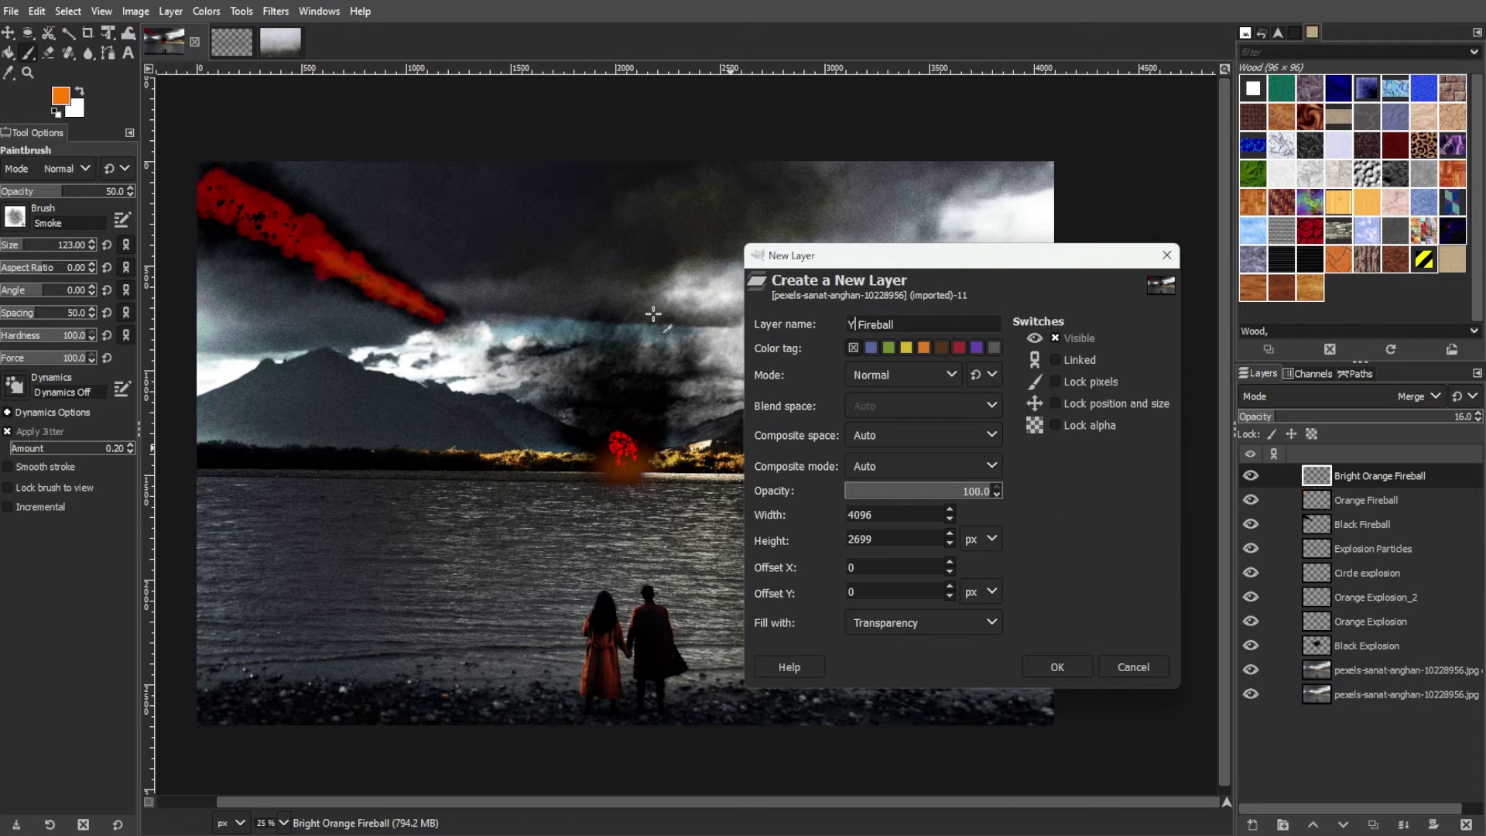
{"action": "key", "text": "Return"}
Step: Paint a yellow dab with the size 123 brush at the fireball's head and set the layer to Dodge mode
{"action": "left_click", "coordinate": [60, 96]}
{"action": "left_click", "coordinate": [564, 425]}
{"action": "left_click", "coordinate": [445, 319]}
{"action": "left_click", "coordinate": [1331, 396]}
{"action": "left_click", "coordinate": [1263, 611]}
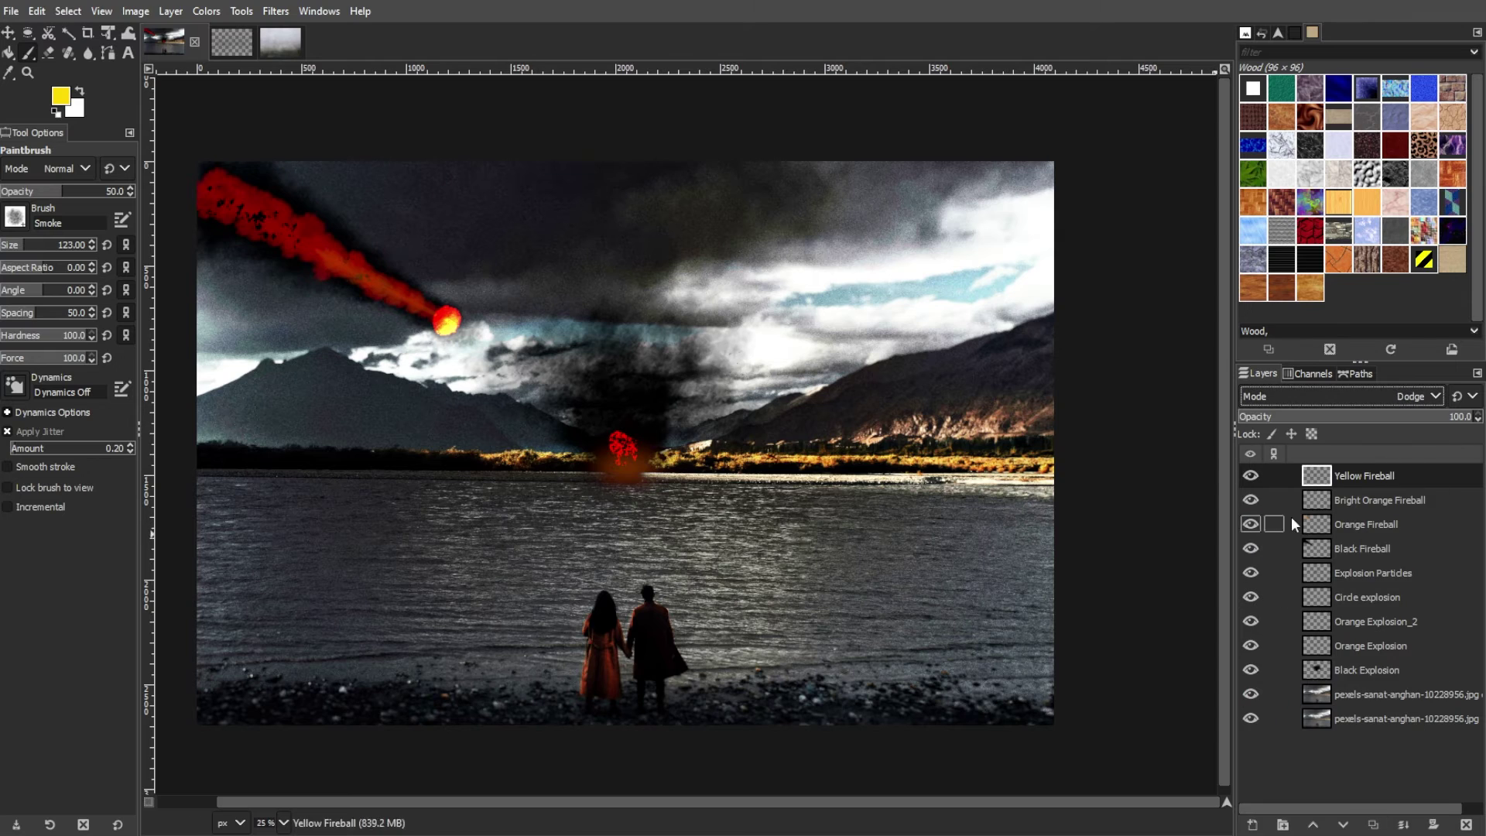
Step: Set the brush hardness to 40 and force to 42, and paint another yellow dab at the fireball's head in Dodge mode
{"action": "left_click", "coordinate": [36, 357]}
{"action": "left_click", "coordinate": [35, 334]}
{"action": "left_click", "coordinate": [444, 318]}
{"action": "left_click", "coordinate": [1415, 397]}
{"action": "left_click", "coordinate": [1269, 612]}
Step: Try moving the Yellow Fireball layer below the Bright Orange Fireball layer, and undo the recent changes
{"action": "left_click_drag", "start_coordinate": [1365, 476], "coordinate": [1381, 510]}
{"action": "left_click_drag", "start_coordinate": [1369, 500], "coordinate": [1391, 537]}
{"action": "key", "text": "ctrl+z"}
{"action": "key", "text": "ctrl+z"}
{"action": "key", "text": "ctrl+z"}
{"action": "key", "text": "ctrl+z"}
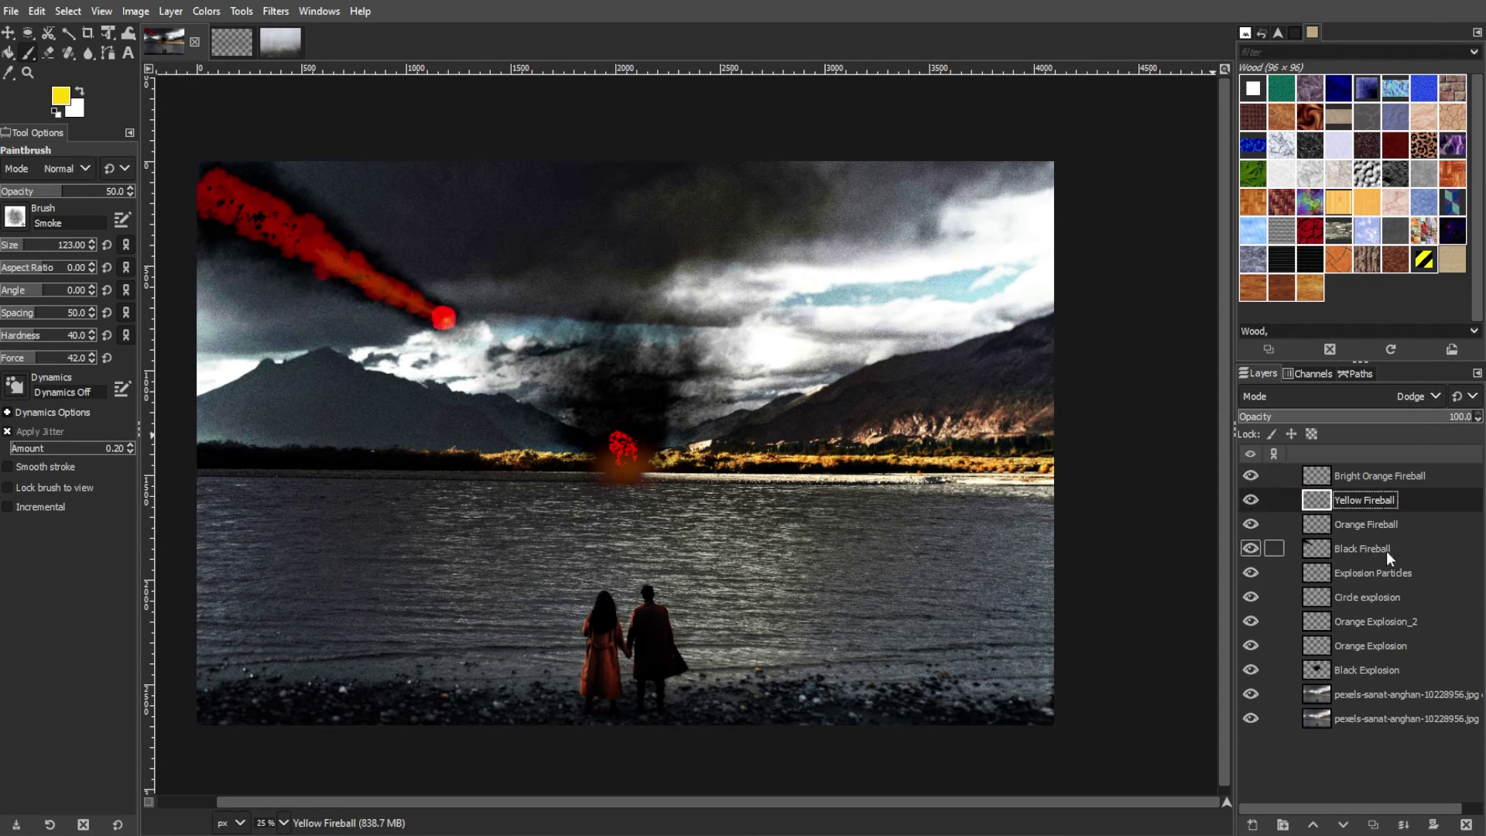
Step: Paint a yellow dab at the very tip of the fireball and set the Yellow Fireball layer to Dodge mode
{"action": "left_click", "coordinate": [454, 330]}
{"action": "left_click", "coordinate": [1410, 397]}
{"action": "left_click", "coordinate": [1277, 611]}
Step: Bring the concrete texture image into the lake photo as a new top layer named Concrete texture
{"action": "key", "text": "m"}
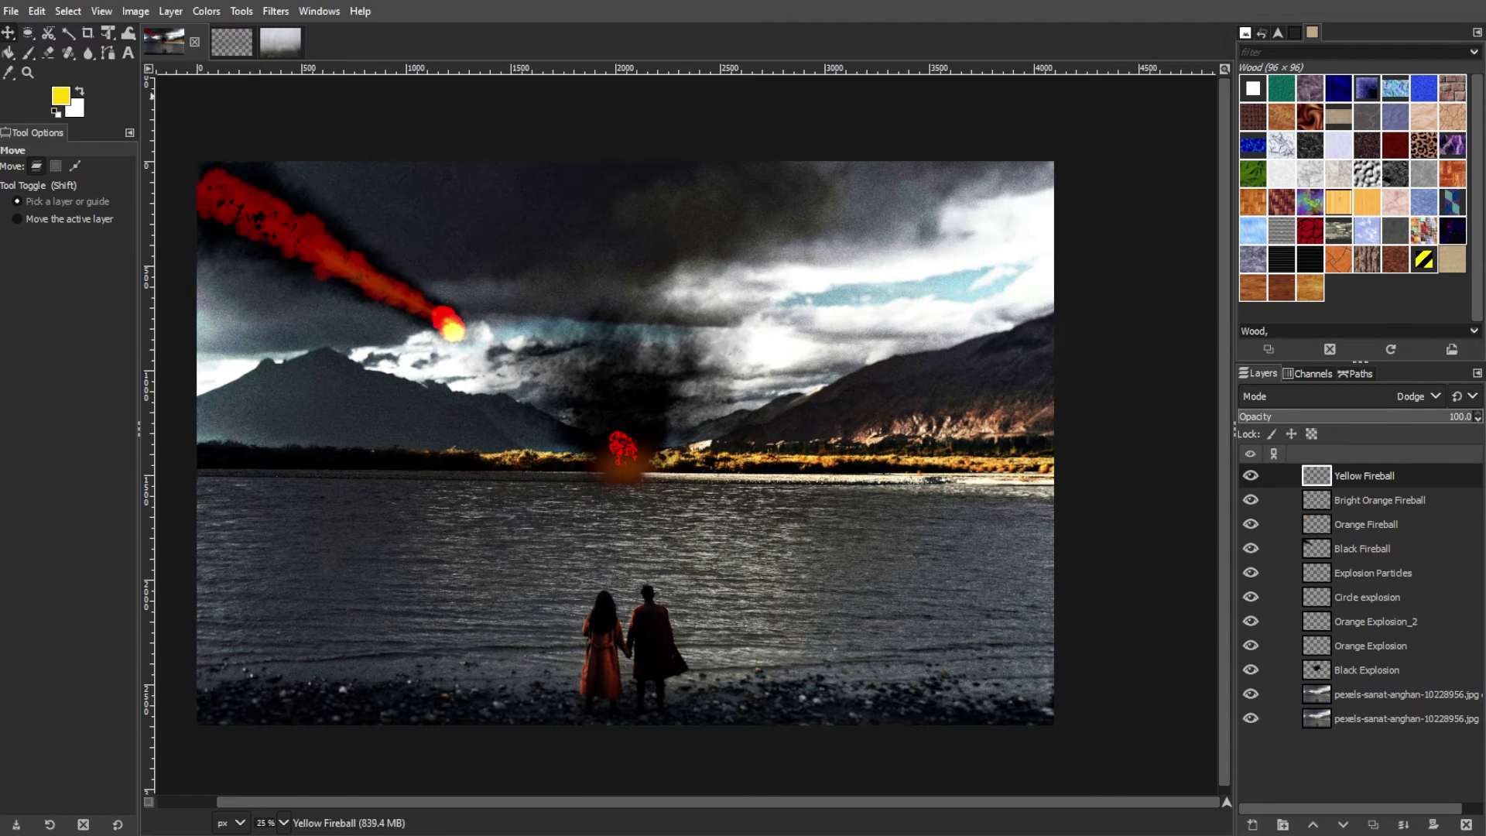
{"action": "left_click", "coordinate": [270, 49]}
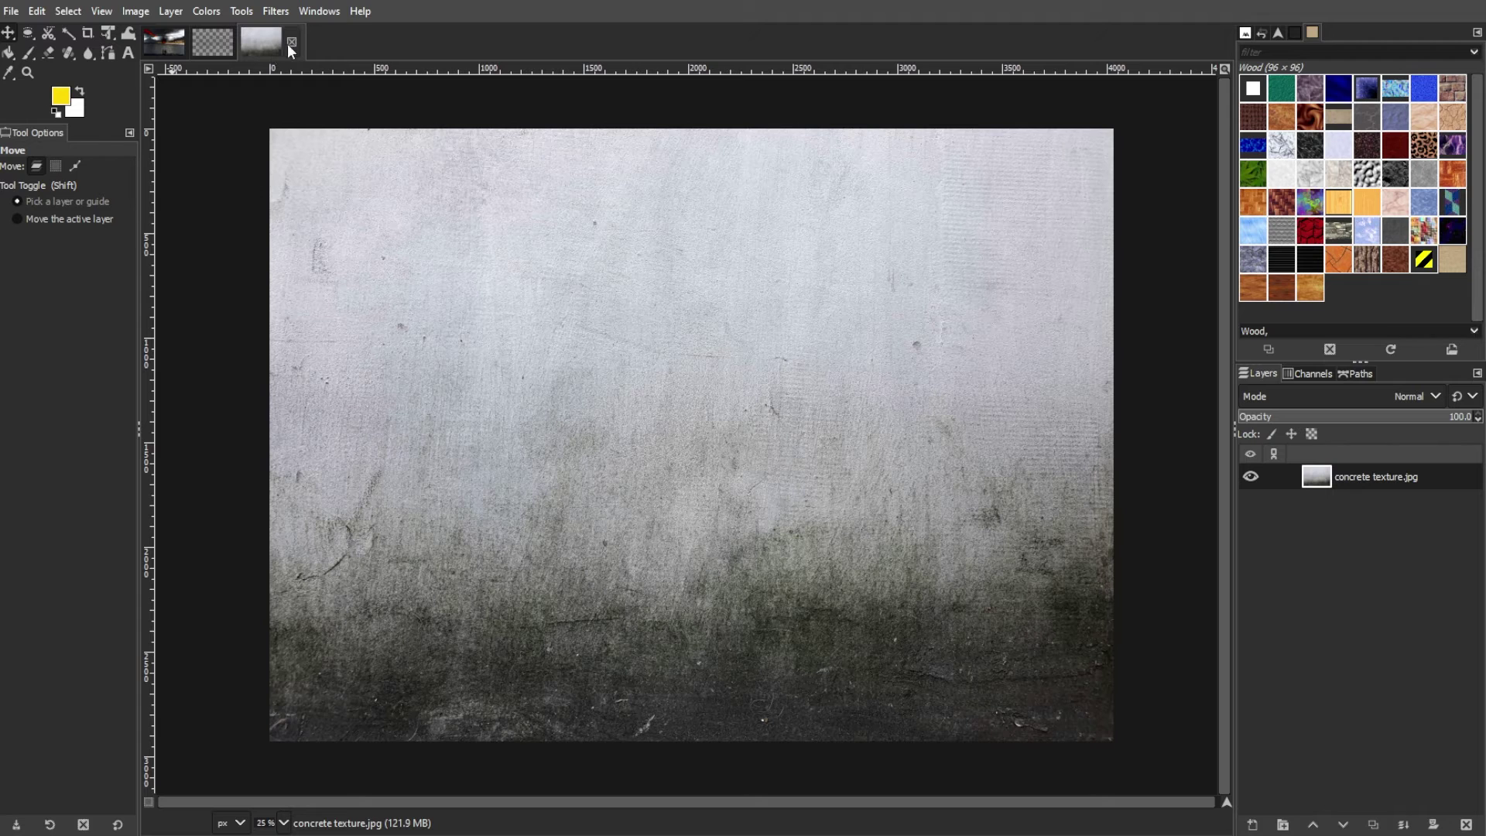
{"action": "left_click", "coordinate": [164, 49]}
{"action": "left_click_drag", "start_coordinate": [167, 54], "coordinate": [237, 223]}
{"action": "double_click", "coordinate": [1390, 476]}
{"action": "type", "text": "concrete texture"}
{"action": "key", "text": "Return"}
Step: Scale the Concrete texture layer with Unified Transform so that it covers the whole photo
{"action": "key", "text": "shift+t"}
{"action": "left_click", "coordinate": [1081, 768]}
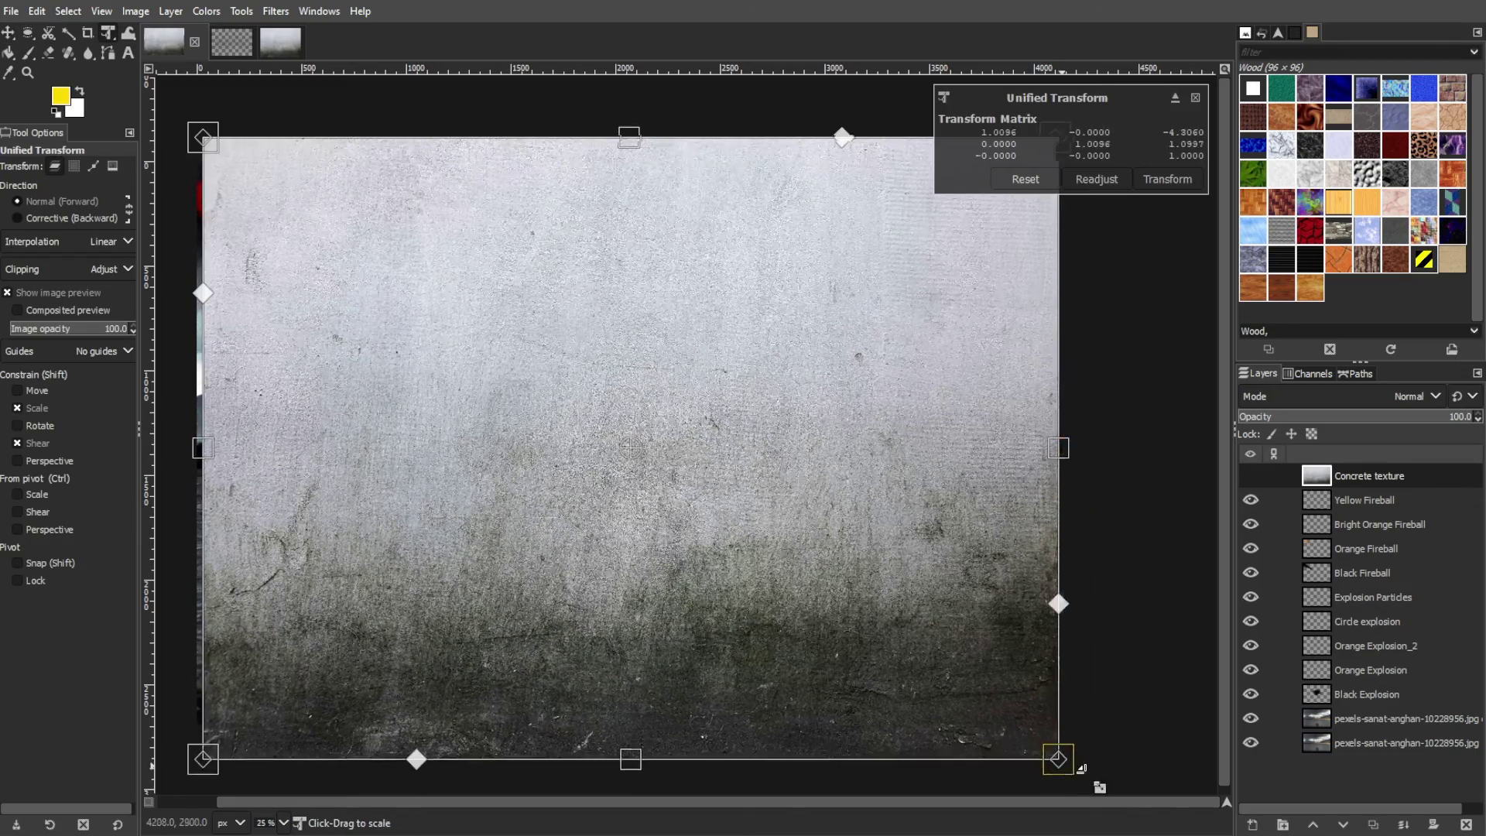
{"action": "left_click", "coordinate": [1149, 183]}
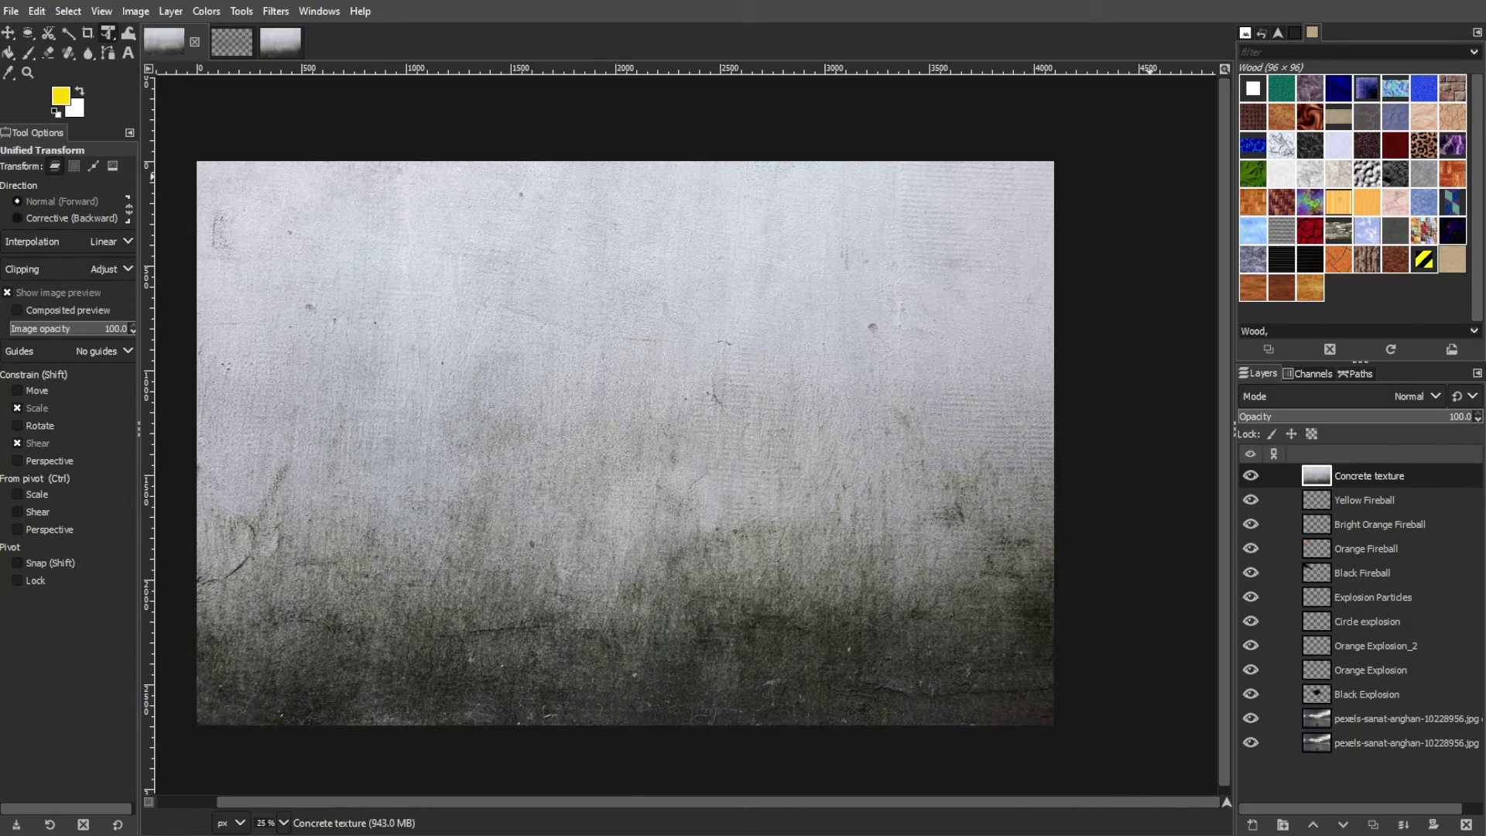
Step: Set the Concrete texture layer to Burn mode at 38.4 opacity
{"action": "left_click", "coordinate": [1340, 398]}
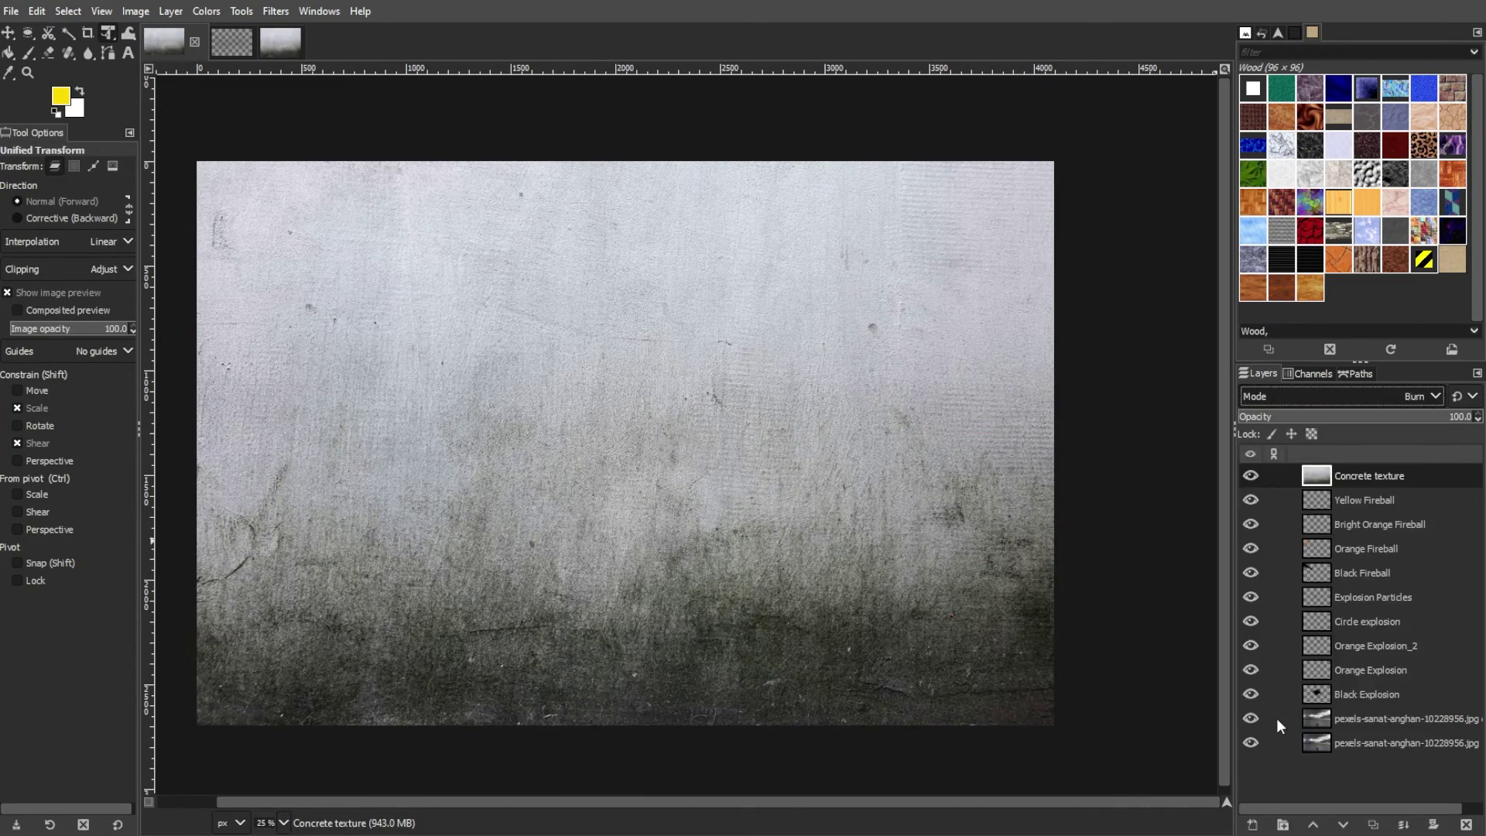
{"action": "left_click", "coordinate": [1276, 718]}
{"action": "left_click_drag", "start_coordinate": [1373, 418], "coordinate": [1314, 419]}
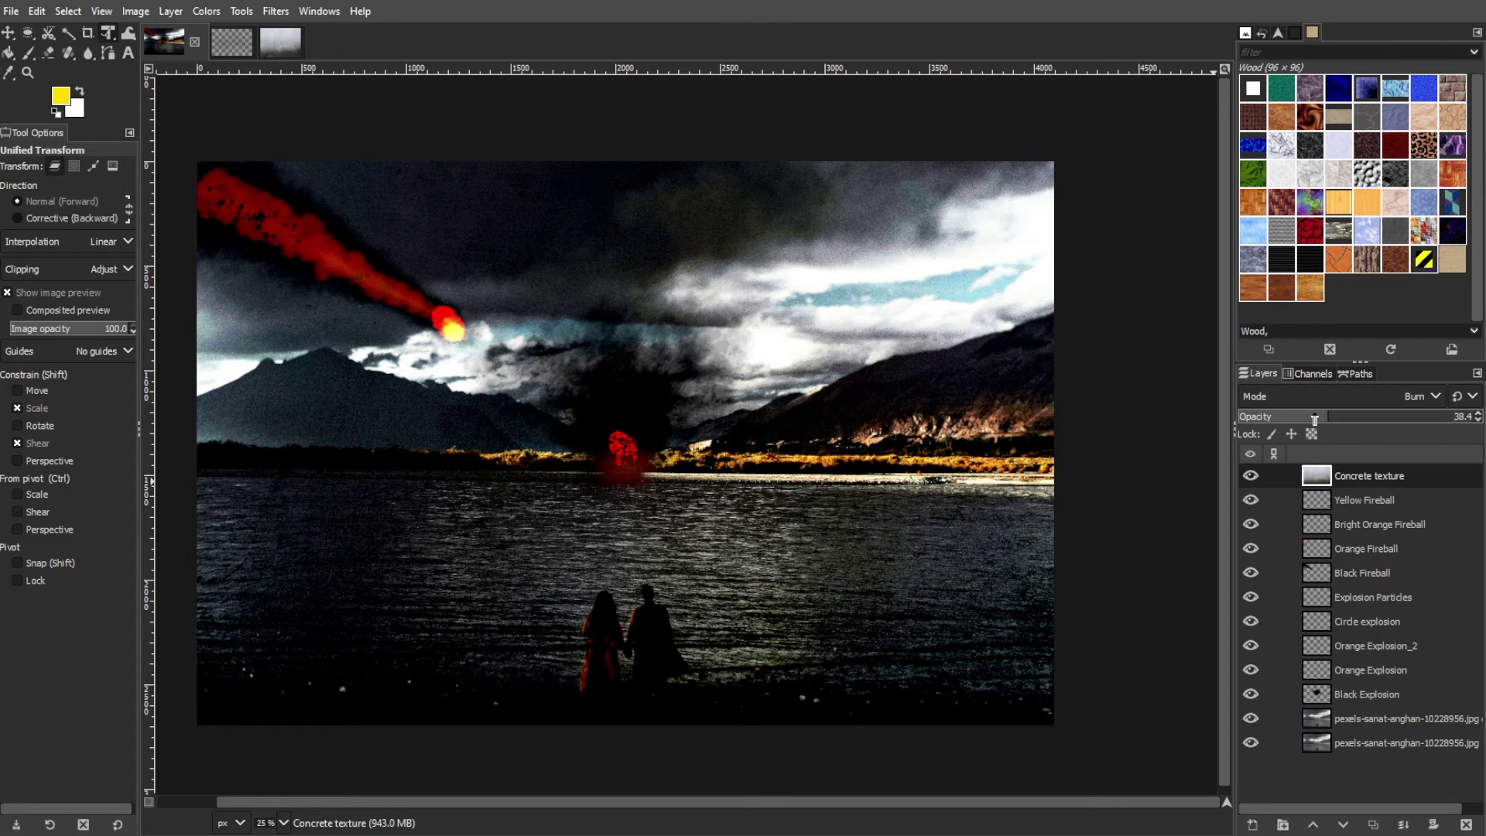
Step: Add a new transparent layer named Gradient above Concrete texture
{"action": "left_click", "coordinate": [1251, 825]}
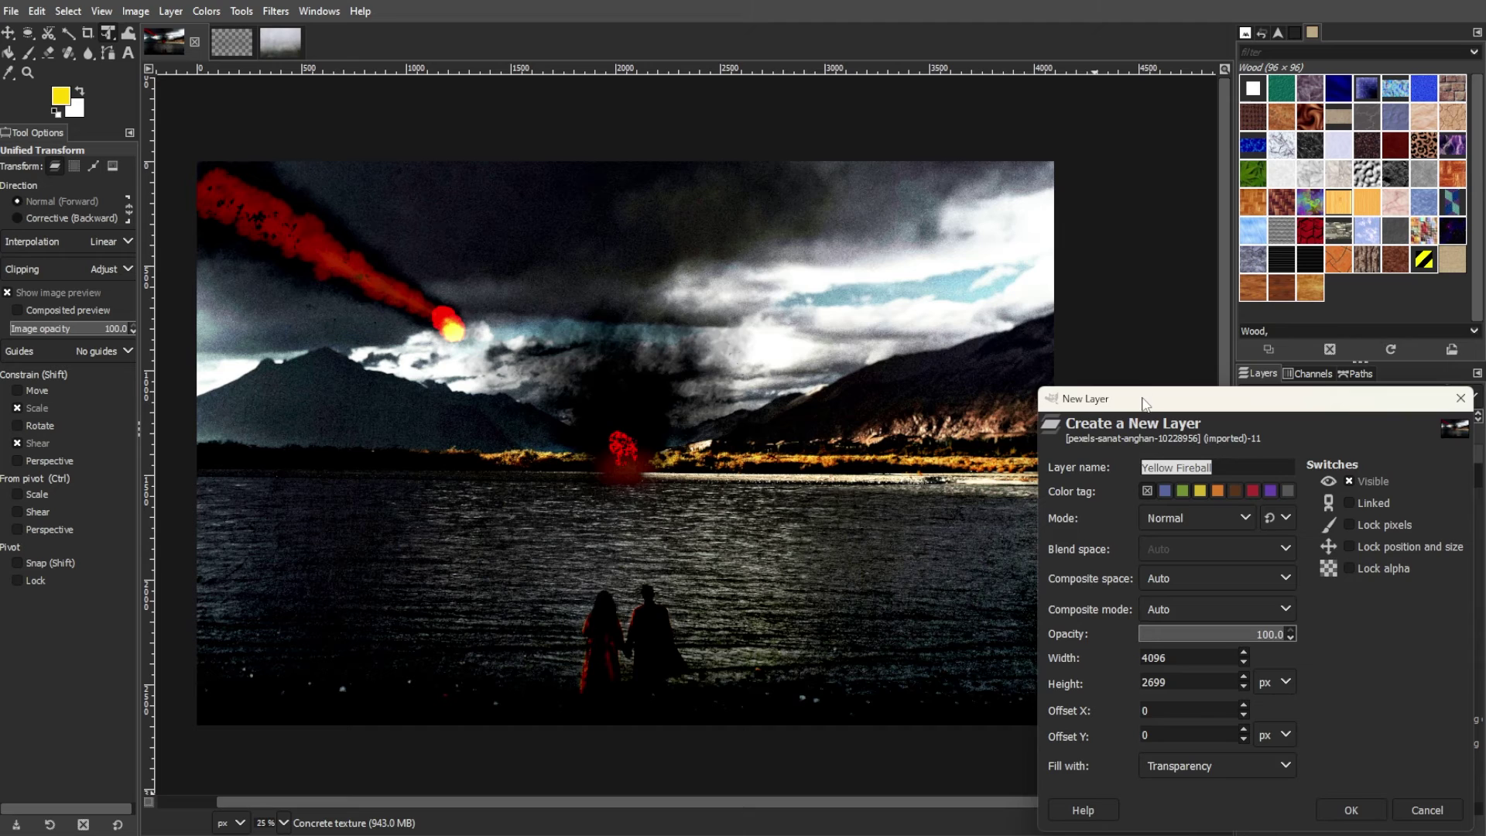
{"action": "left_click_drag", "start_coordinate": [1147, 404], "coordinate": [656, 199]}
{"action": "type", "text": "Gradient"}
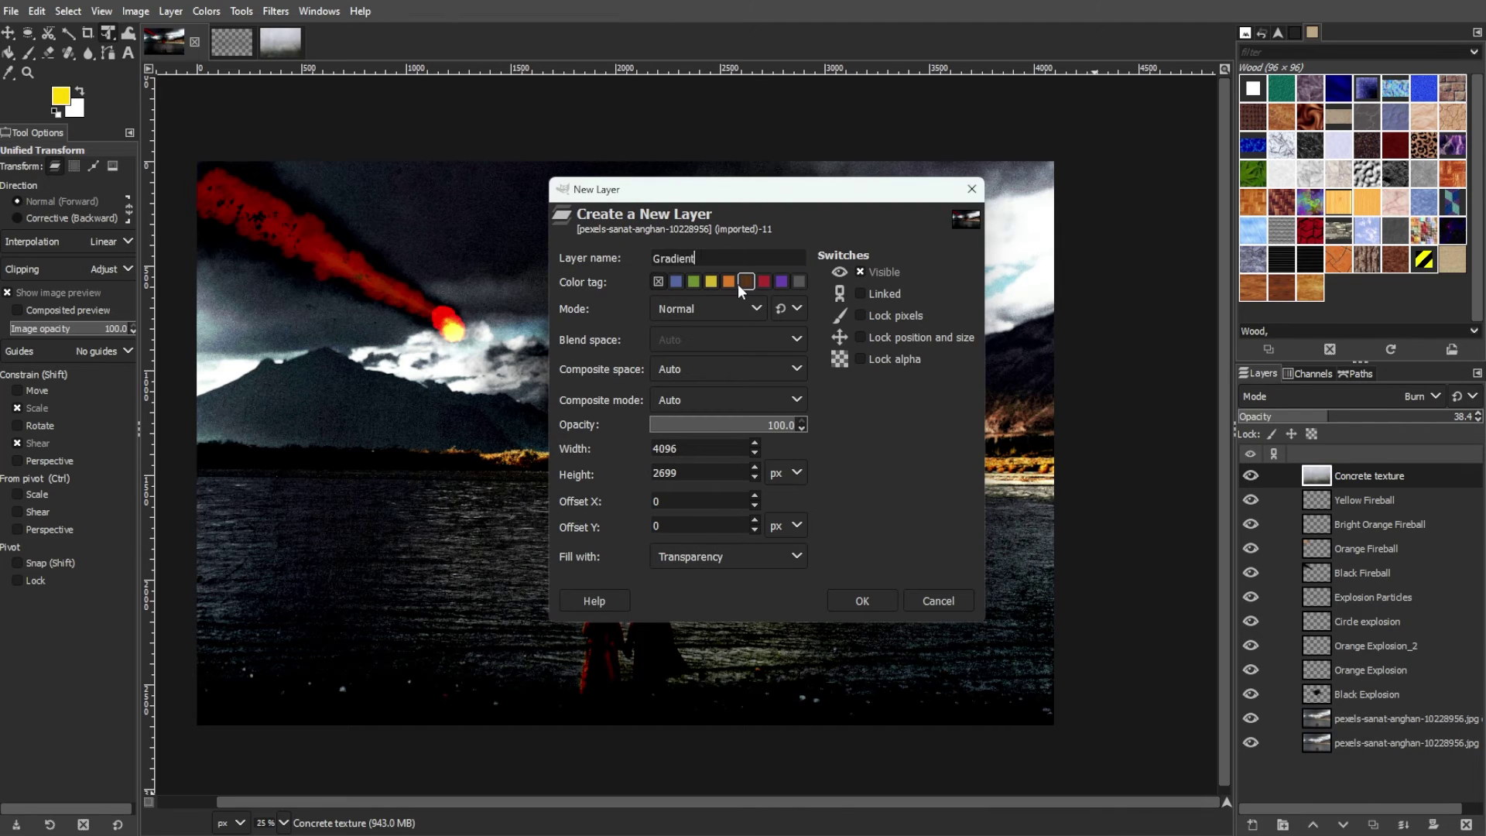
{"action": "key", "text": "Return"}
Step: Fill the Gradient layer with a bi-linear gradient from black at the couple's feet to yellow in the sky, in Overlay mode
{"action": "key", "text": "g"}
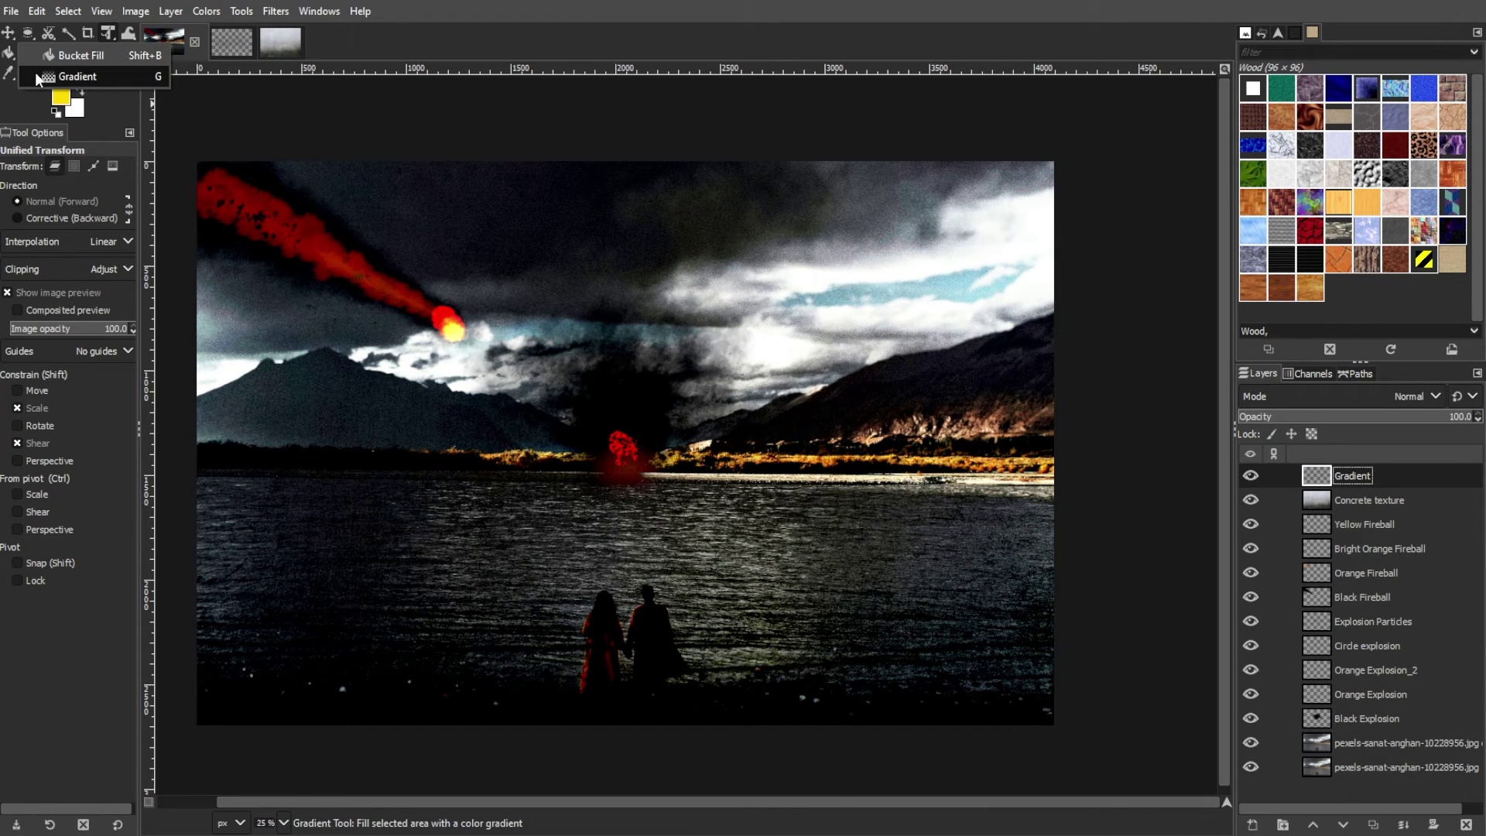
{"action": "left_click", "coordinate": [56, 113]}
{"action": "left_click", "coordinate": [80, 91]}
{"action": "left_click", "coordinate": [60, 96]}
{"action": "left_click", "coordinate": [550, 369]}
{"action": "left_click", "coordinate": [564, 426]}
{"action": "left_click_drag", "start_coordinate": [604, 682], "coordinate": [613, 231]}
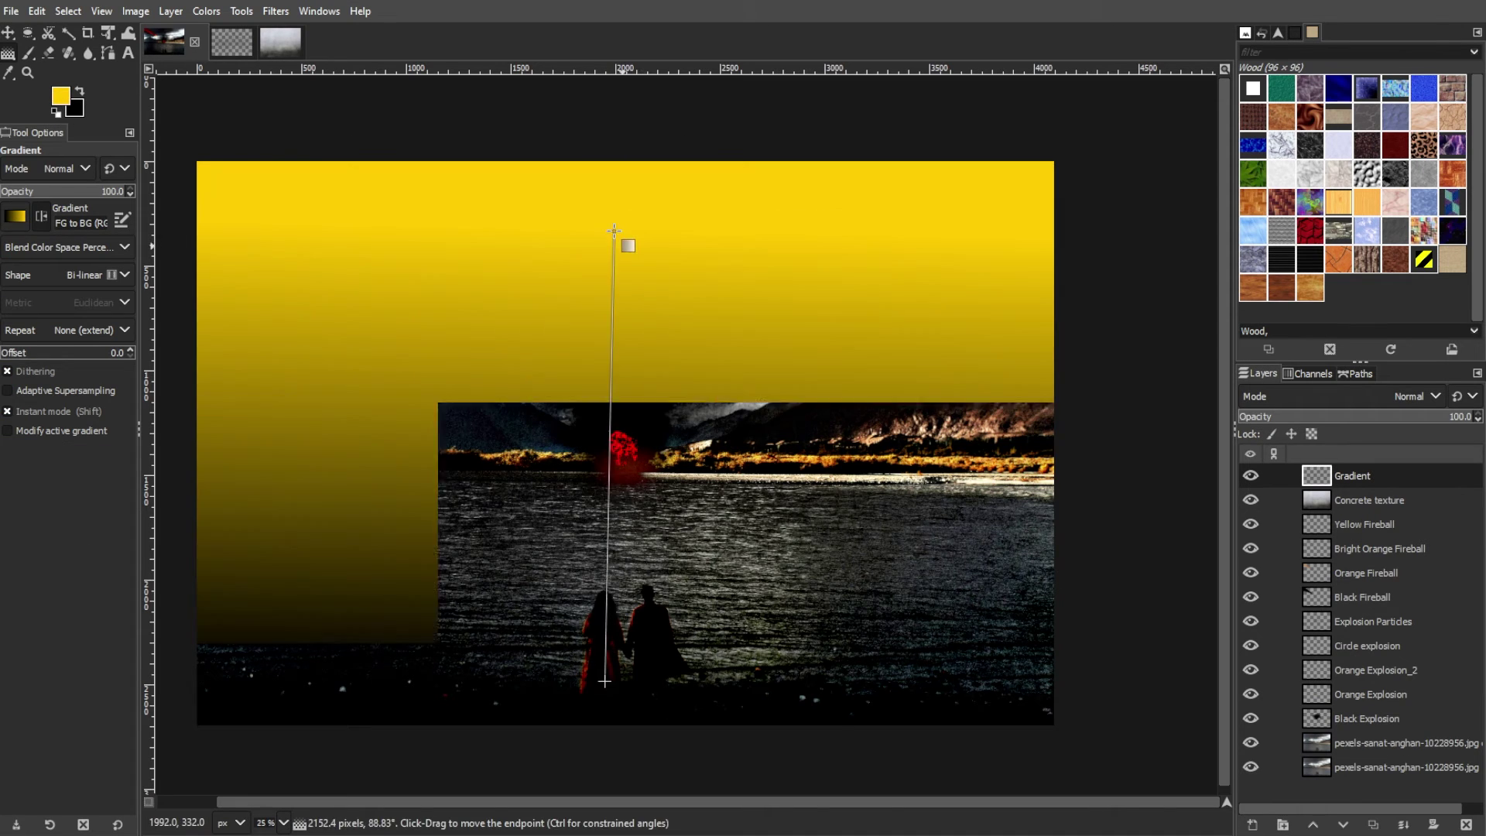
{"action": "key", "text": "Return"}
{"action": "left_click", "coordinate": [1374, 393]}
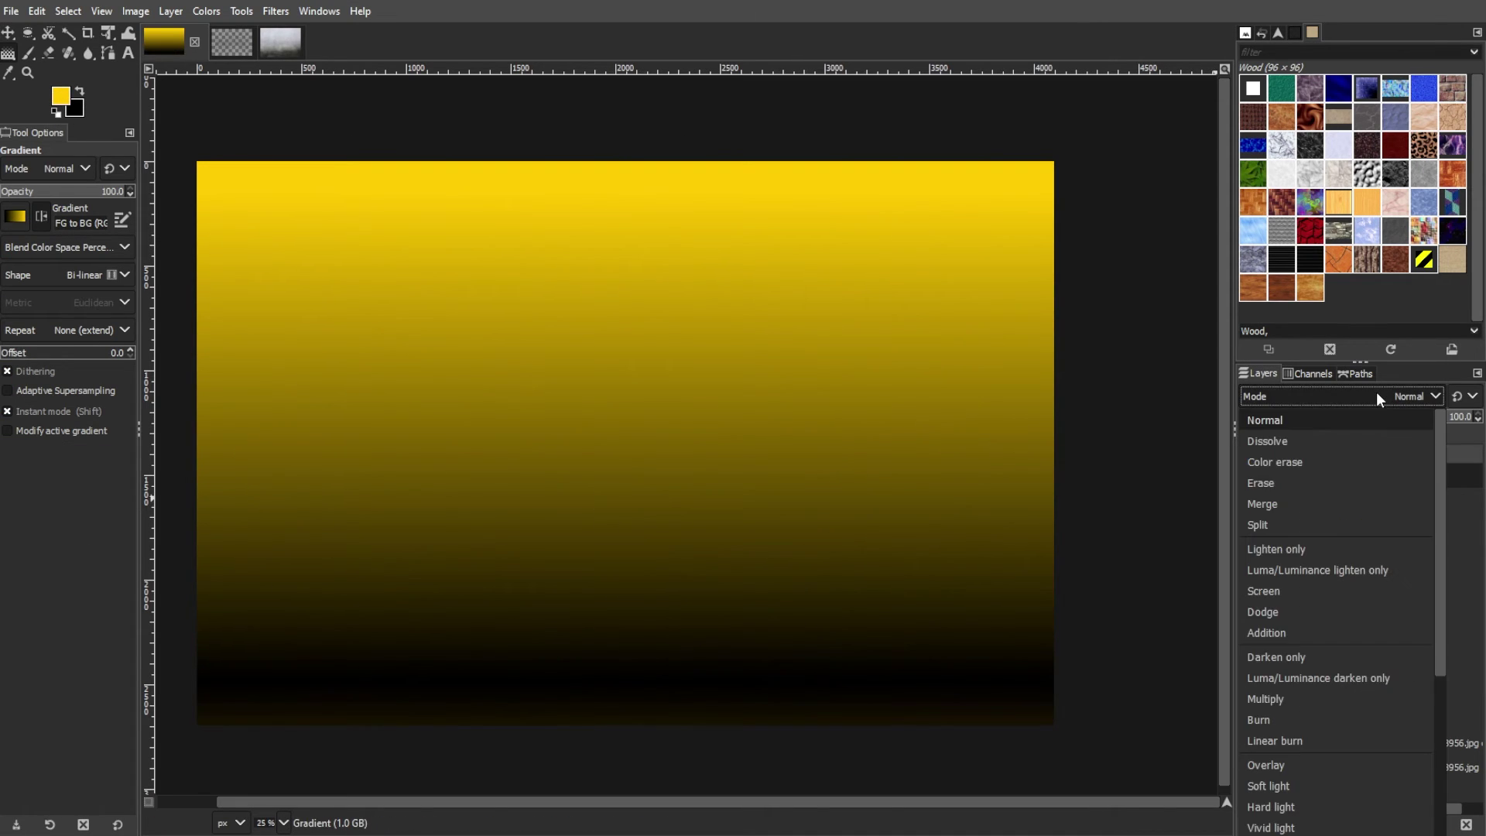
{"action": "left_click", "coordinate": [1291, 767]}
Step: Add a new transparent layer named Black above Gradient
{"action": "left_click", "coordinate": [1252, 824]}
{"action": "left_click_drag", "start_coordinate": [1218, 407], "coordinate": [716, 239]}
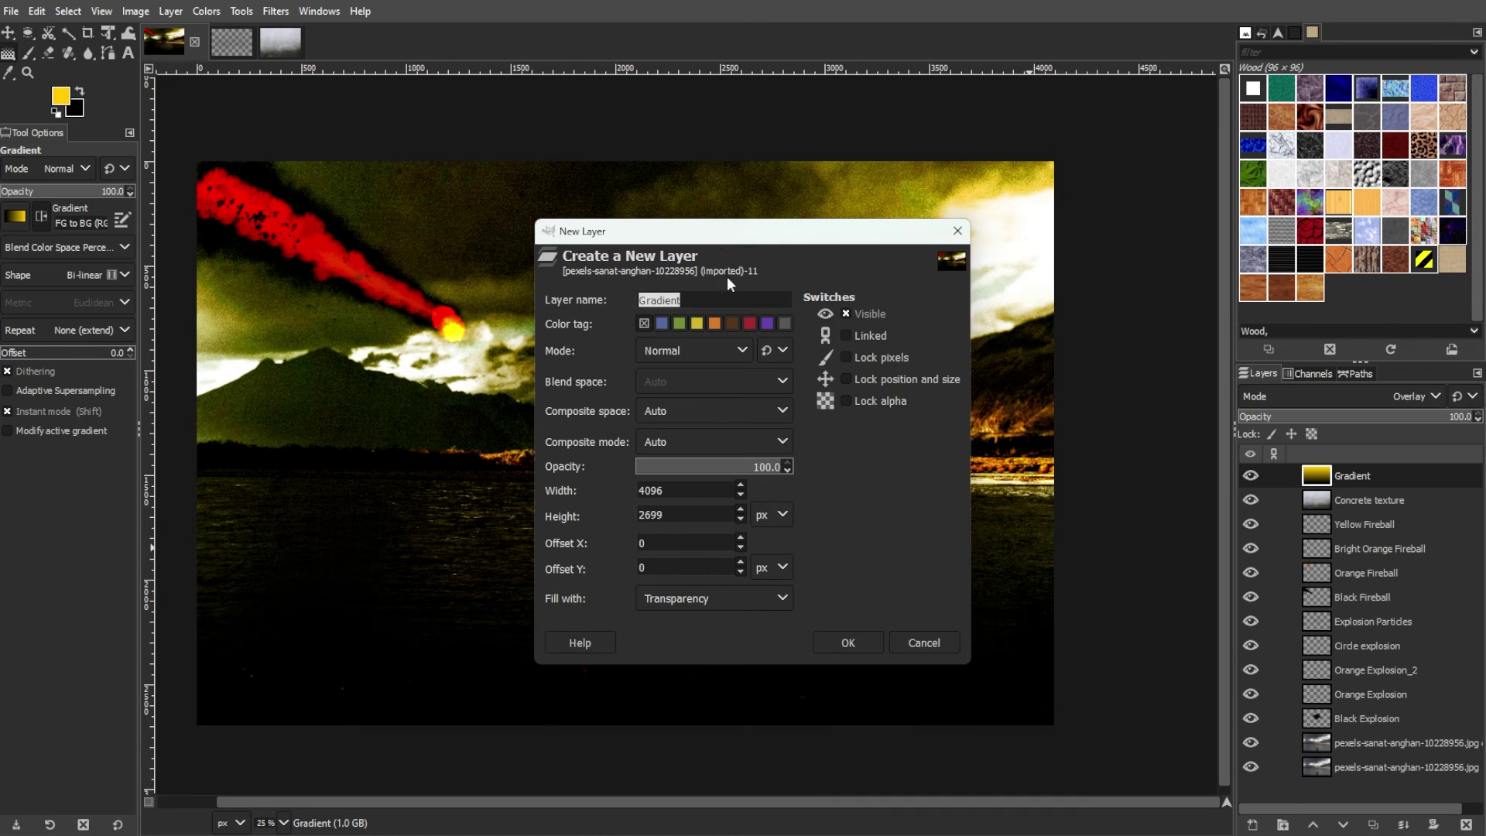
{"action": "left_click_drag", "start_coordinate": [763, 299], "coordinate": [569, 304]}
{"action": "type", "text": "Black"}
{"action": "left_click", "coordinate": [848, 642]}
Step: Fill the whole Black layer with black using Bucket Fill
{"action": "mouse_move", "coordinate": [12, 62]}
{"action": "left_click", "coordinate": [54, 53]}
{"action": "key", "text": "x"}
{"action": "left_click", "coordinate": [758, 310]}
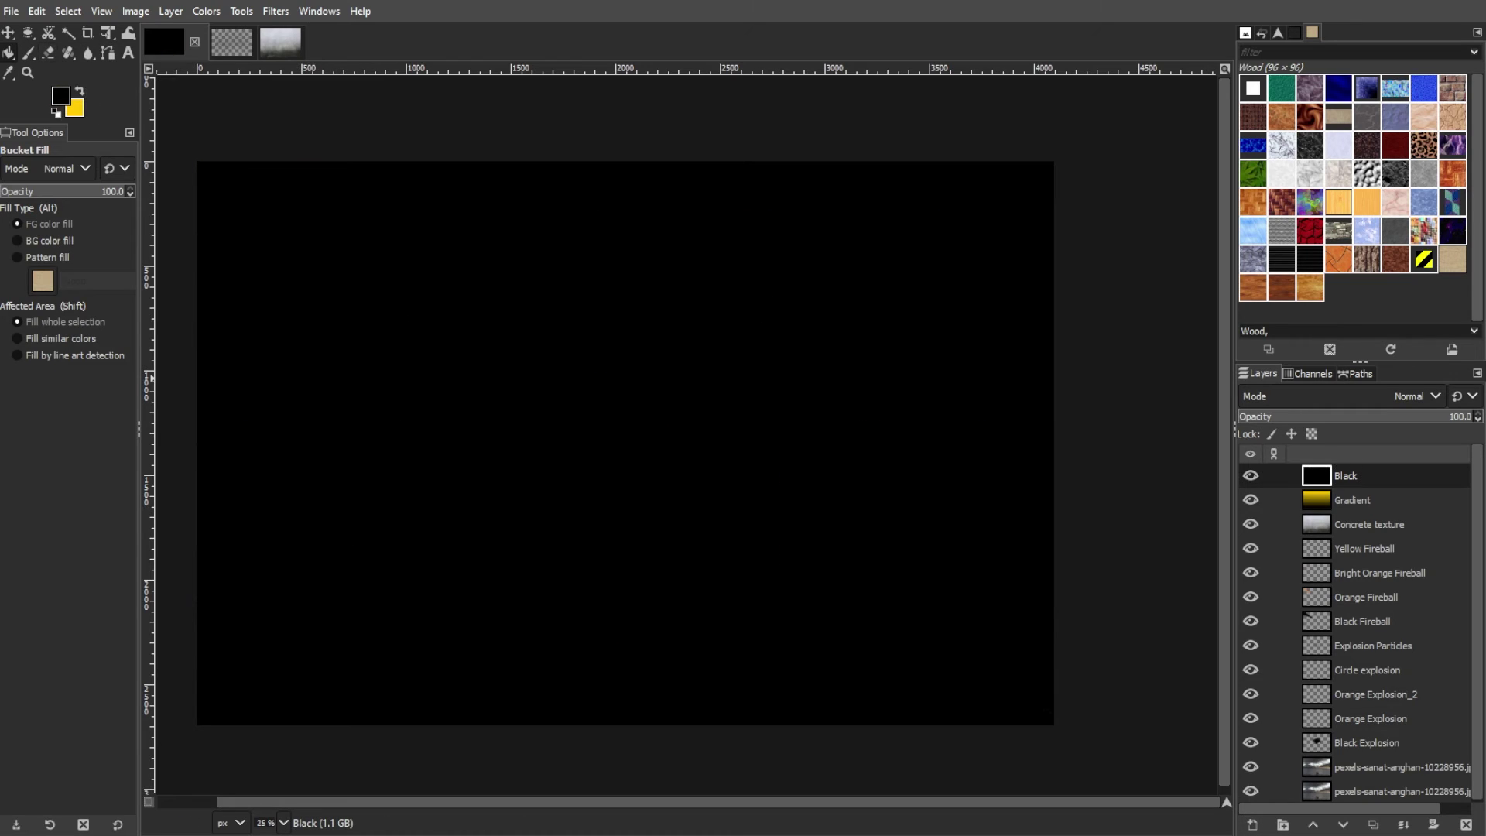
Step: Open the Lighting Effects filter for the Black layer and look through its general, light, material, bump map and environment map settings
{"action": "left_click", "coordinate": [275, 11]}
{"action": "mouse_move", "coordinate": [315, 194]}
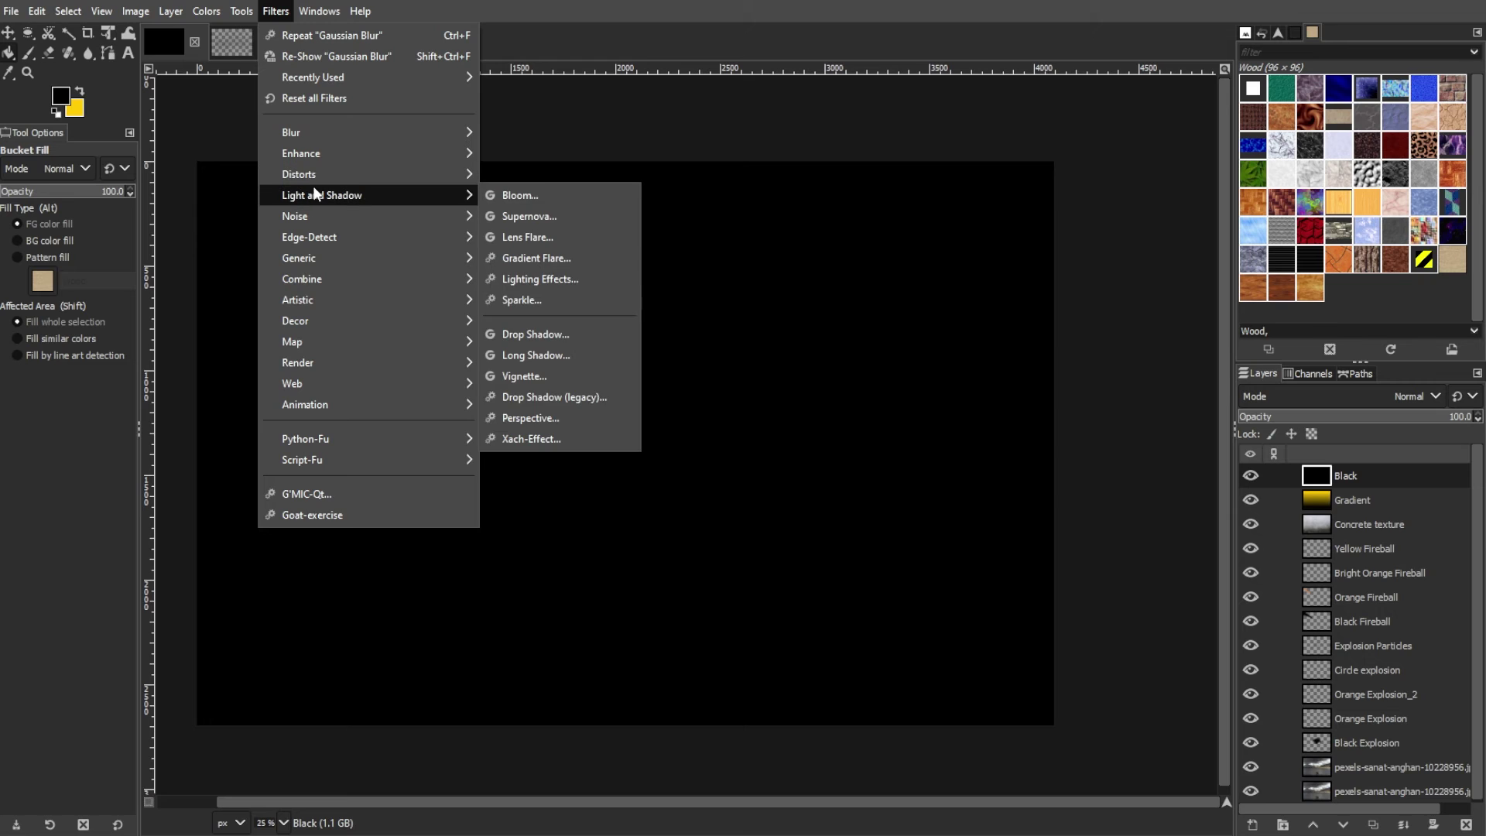
{"action": "left_click", "coordinate": [563, 279]}
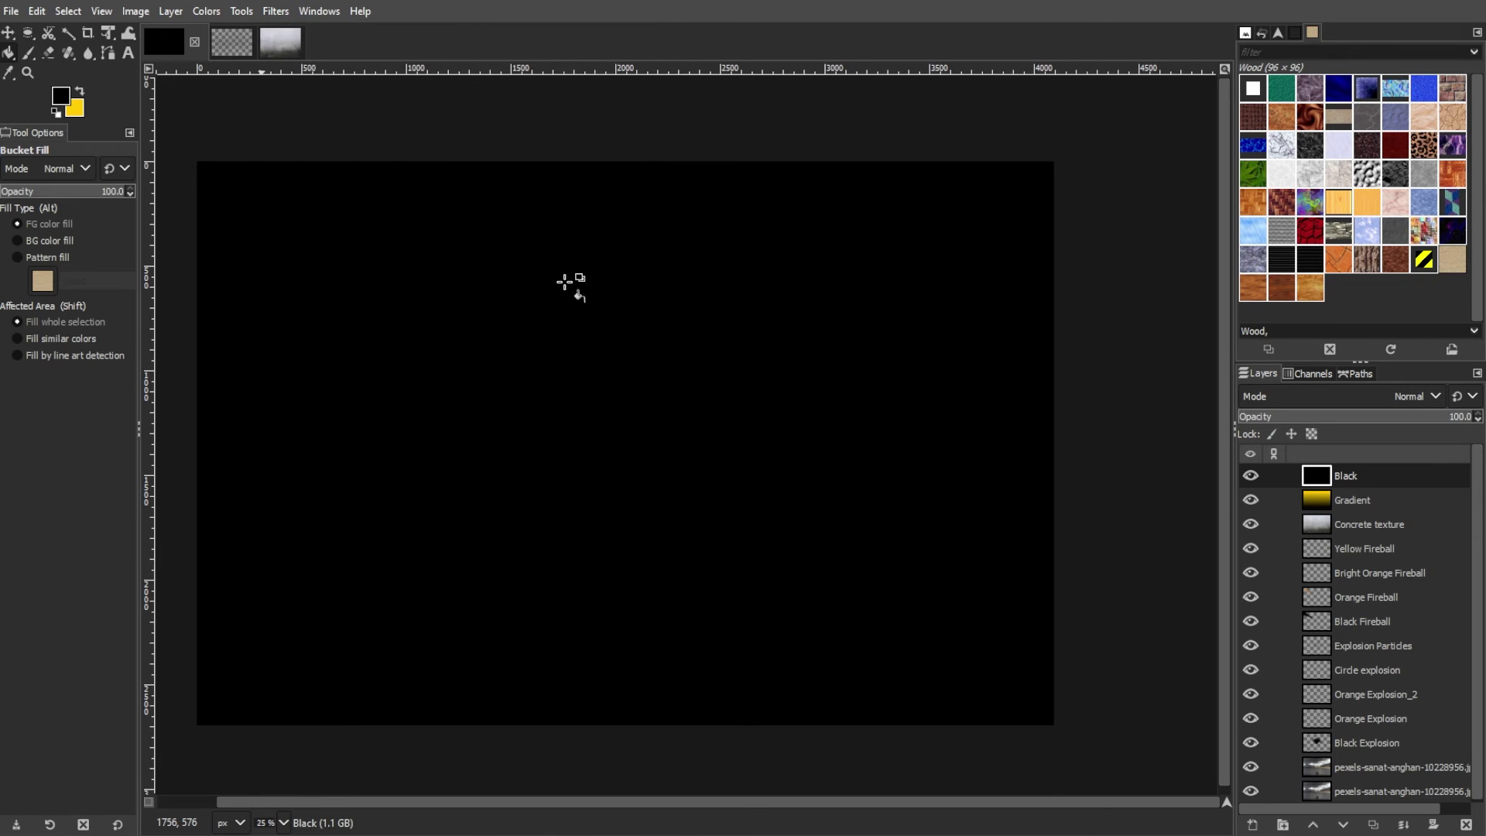
{"action": "left_click_drag", "start_coordinate": [564, 291], "coordinate": [843, 257]}
{"action": "left_click", "coordinate": [669, 296]}
{"action": "left_click", "coordinate": [686, 347]}
{"action": "left_click", "coordinate": [681, 391]}
{"action": "left_click", "coordinate": [681, 347]}
{"action": "left_click", "coordinate": [675, 418]}
{"action": "left_click", "coordinate": [647, 299]}
{"action": "scroll", "coordinate": [642, 301], "scroll_direction": "down", "scroll_amount": 4}
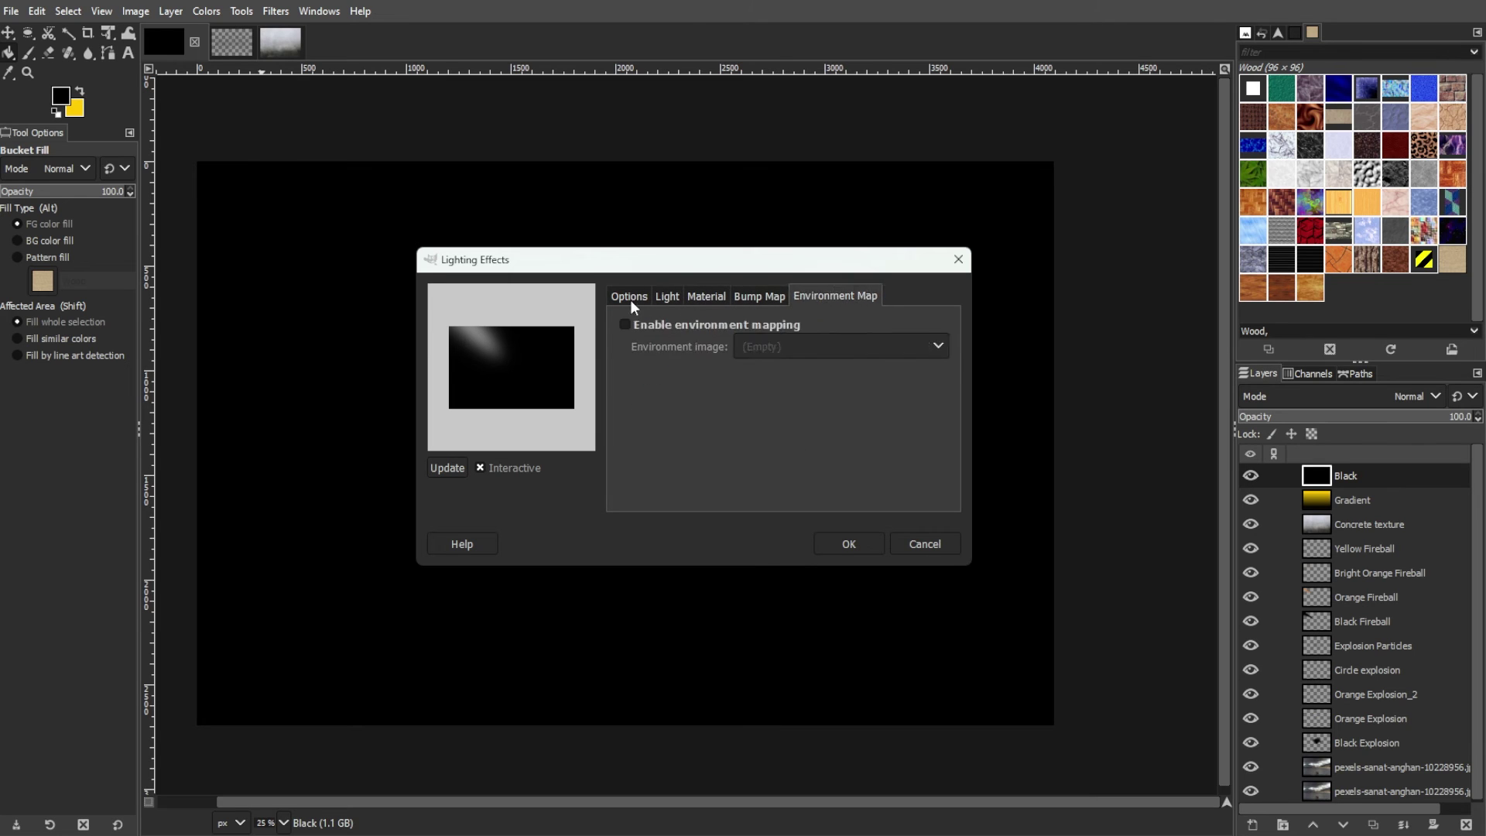
Step: Check the light source settings and apply the Lighting Effects spotlight to the Black layer
{"action": "left_click", "coordinate": [664, 298]}
{"action": "left_click", "coordinate": [686, 347]}
{"action": "left_click", "coordinate": [681, 433]}
{"action": "left_click", "coordinate": [692, 340]}
{"action": "left_click", "coordinate": [686, 449]}
{"action": "left_click", "coordinate": [815, 488]}
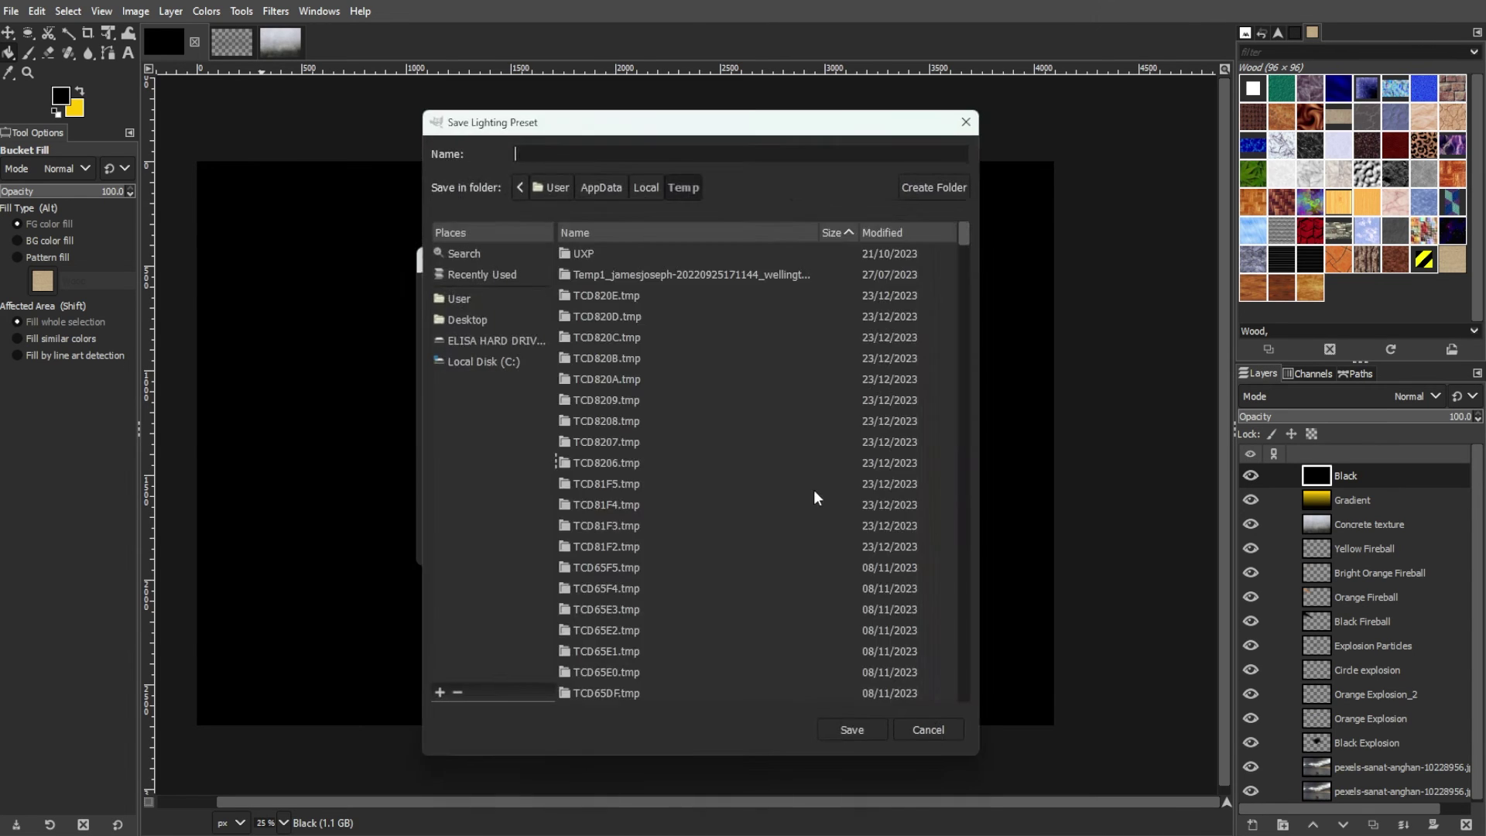
{"action": "left_click", "coordinate": [928, 729]}
{"action": "left_click", "coordinate": [851, 545]}
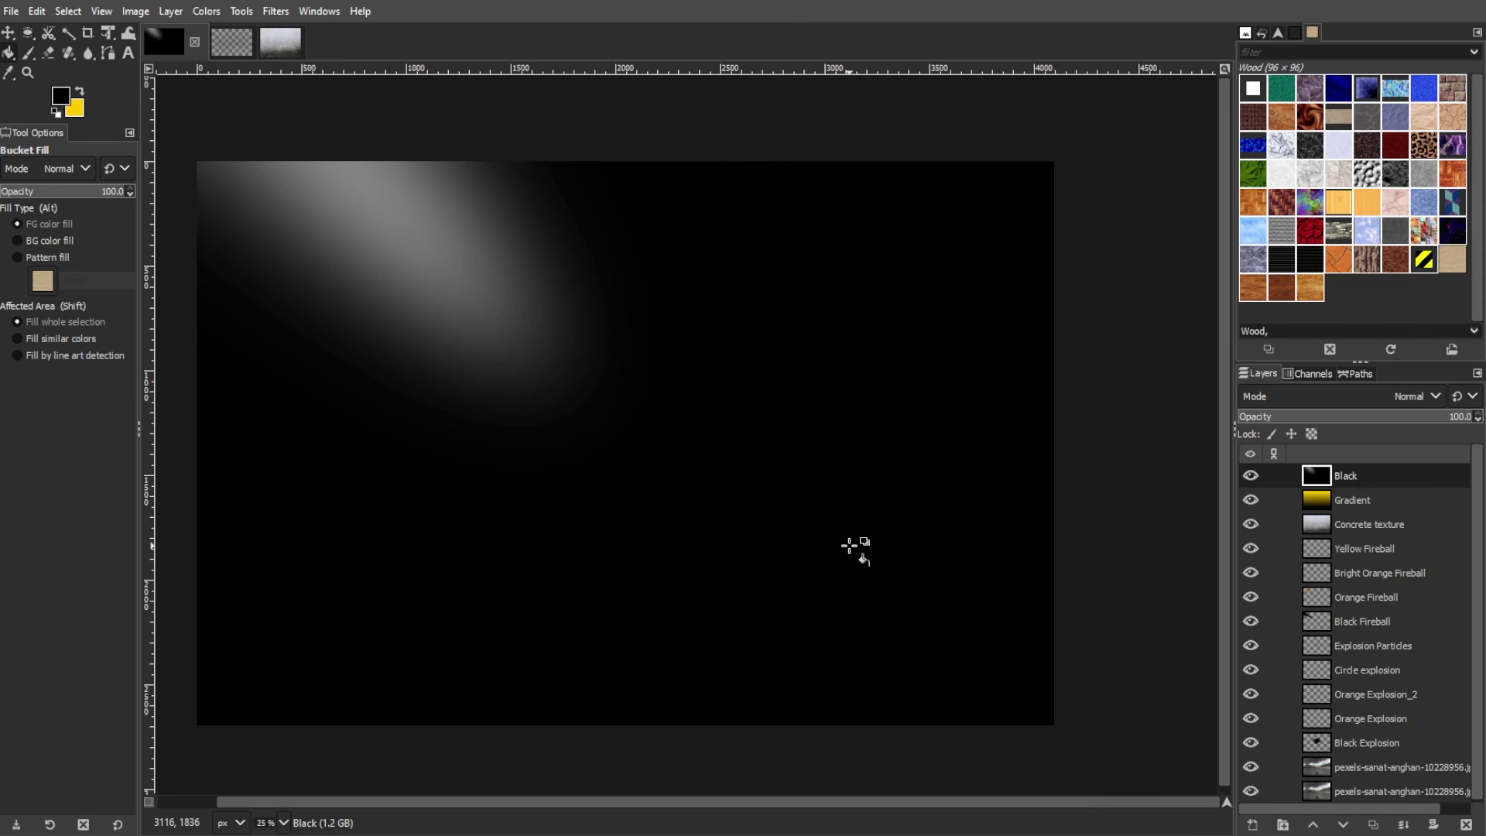
Step: Set the Black layer to Overlay mode with an opacity of about 53.7
{"action": "left_click", "coordinate": [1363, 391]}
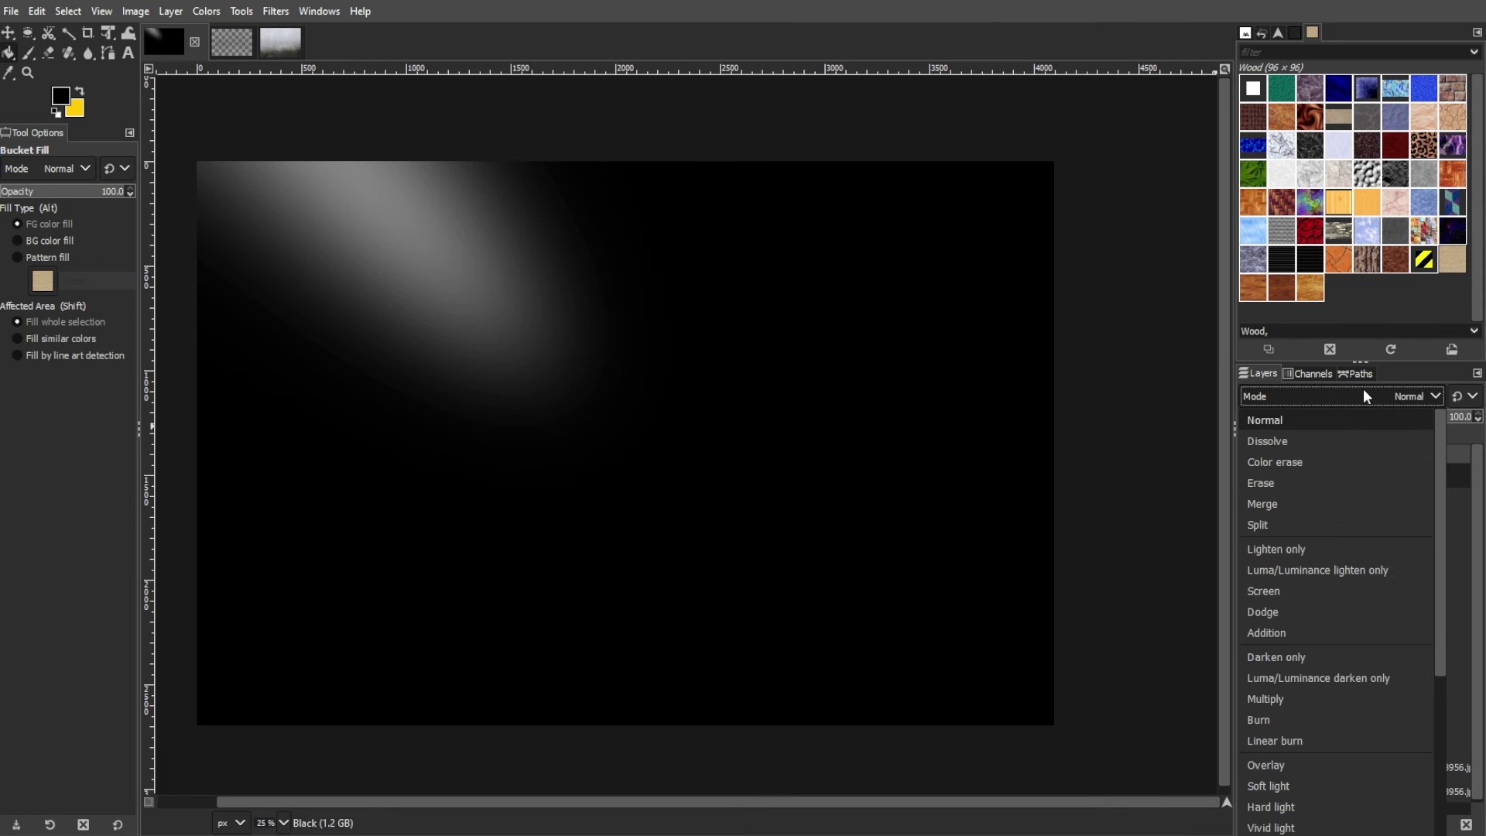
{"action": "left_click", "coordinate": [1289, 763]}
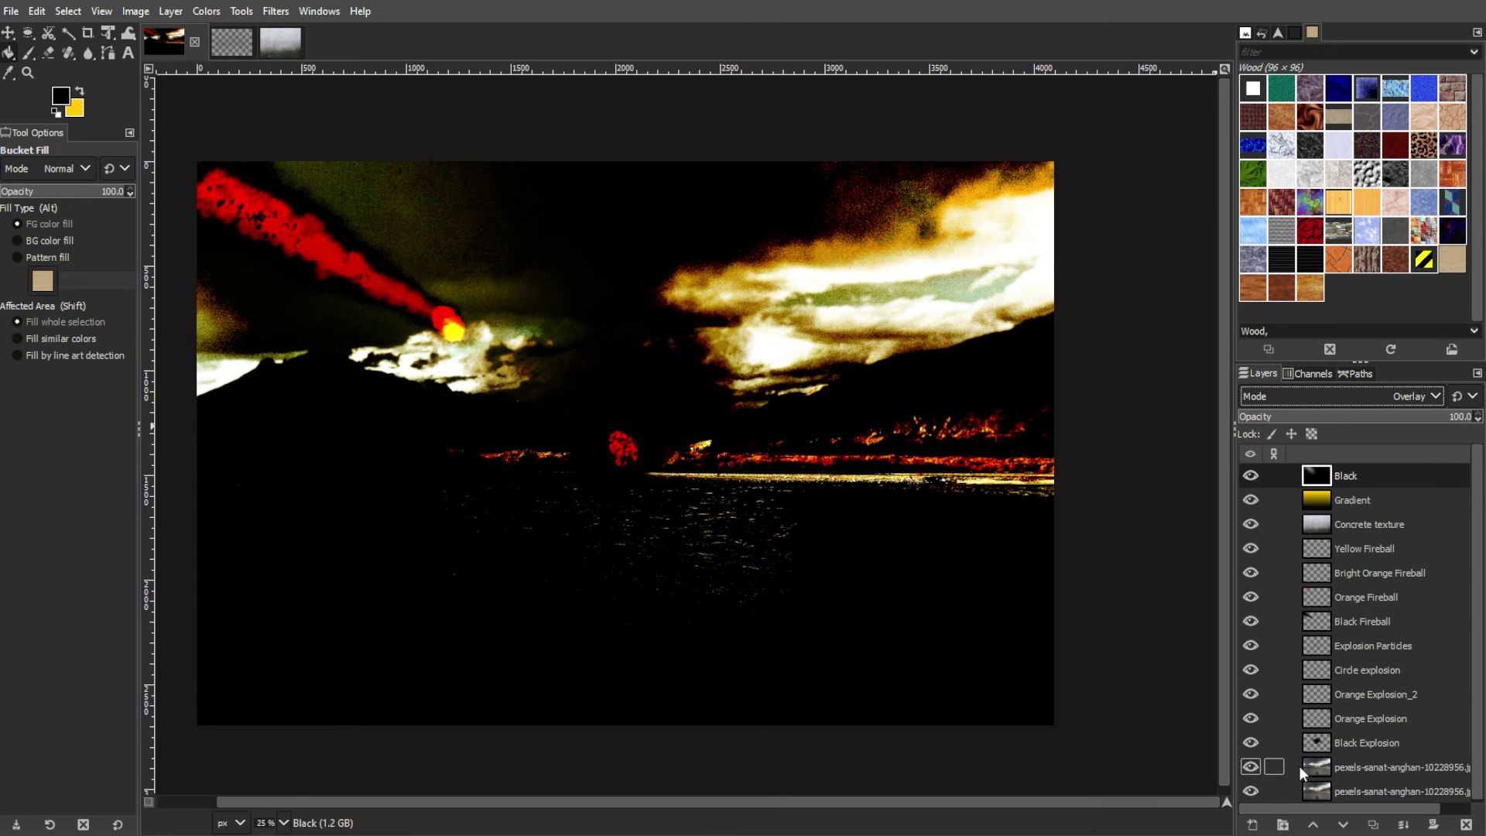
{"action": "left_click_drag", "start_coordinate": [1397, 418], "coordinate": [1370, 419]}
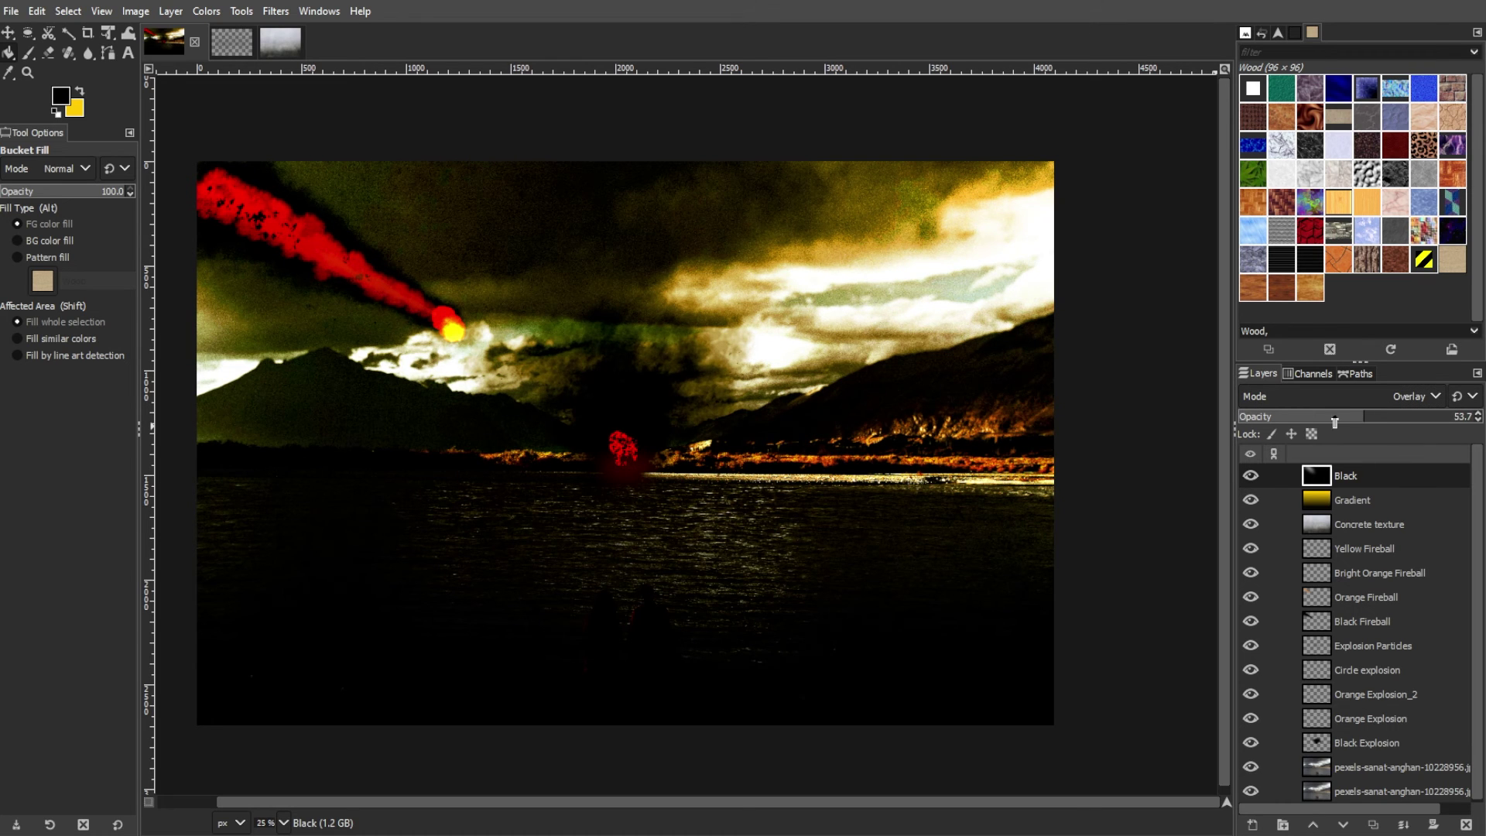
Step: Add a new transparent layer named Orange above Black
{"action": "key", "text": "shift+ctrl+n"}
{"action": "type", "text": "Orange"}
{"action": "key", "text": "Return"}
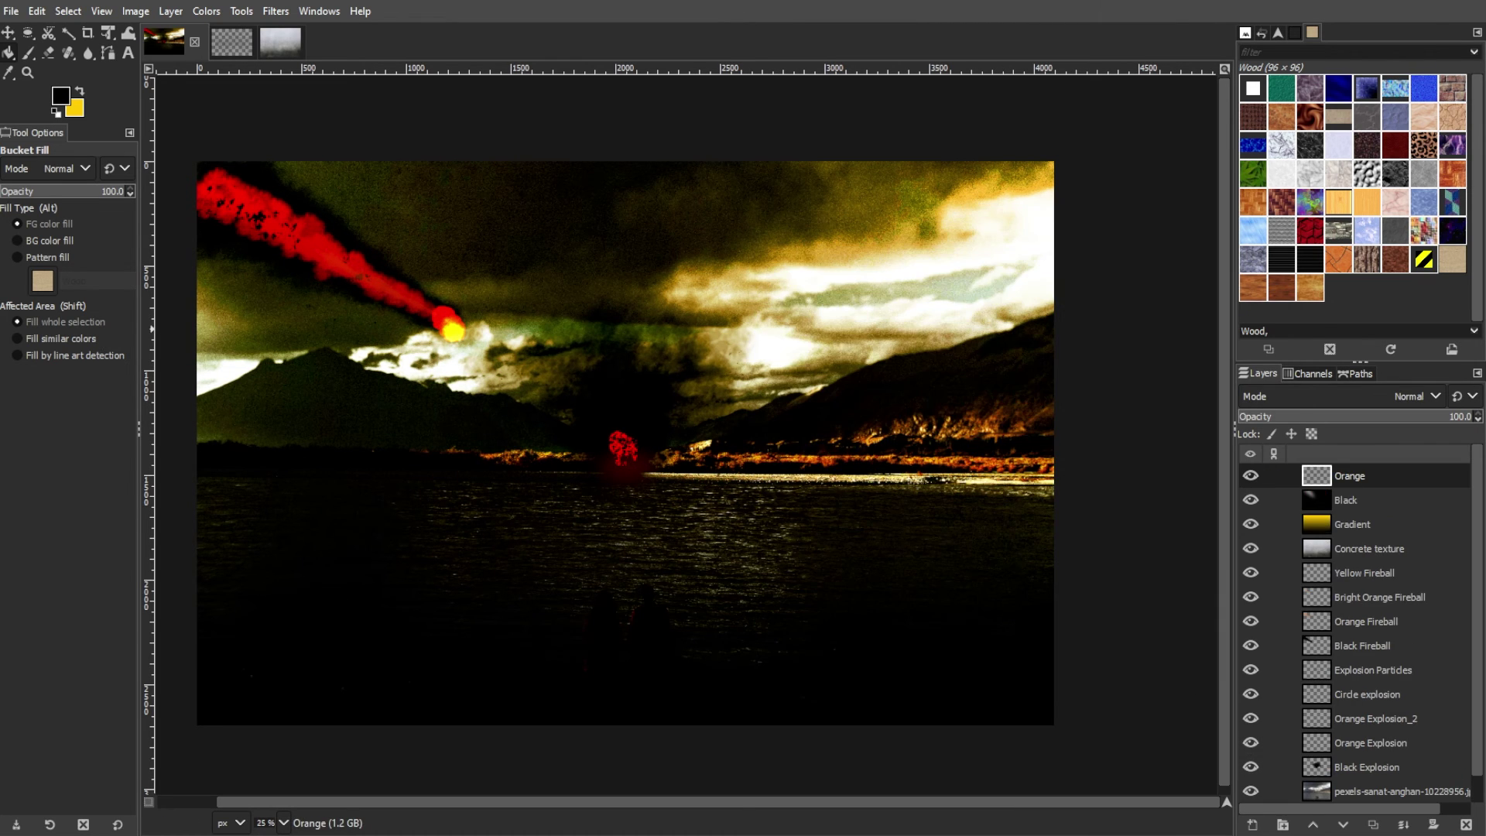
Step: Fill the whole Orange layer with a bright orange foreground color and set its mode to Overlay
{"action": "key", "text": "x"}
{"action": "left_click", "coordinate": [60, 98]}
{"action": "left_click", "coordinate": [498, 342]}
{"action": "left_click_drag", "start_coordinate": [430, 221], "coordinate": [483, 199]}
{"action": "left_click", "coordinate": [564, 424]}
{"action": "left_click", "coordinate": [774, 313]}
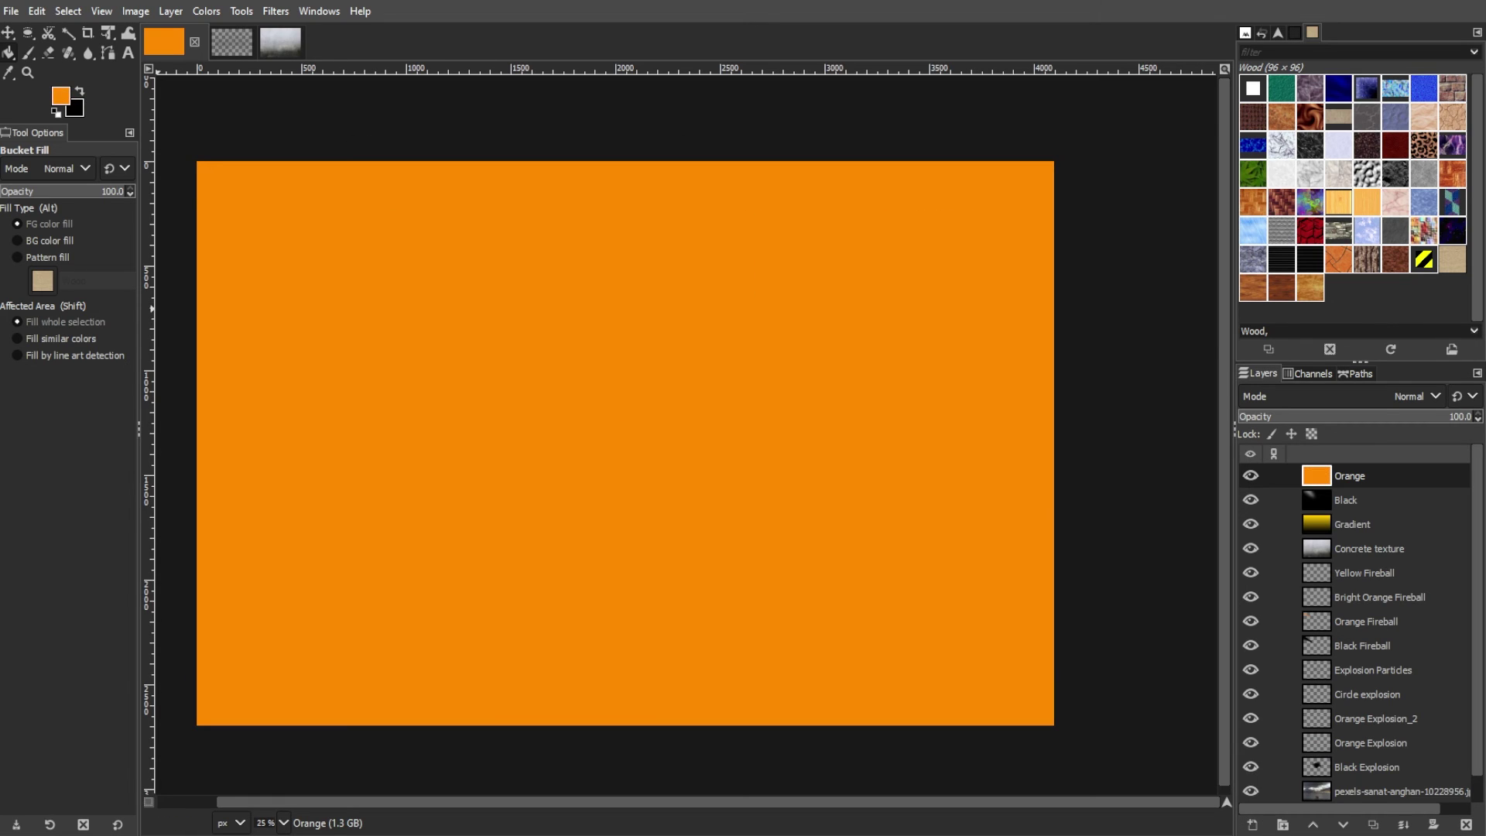
{"action": "left_click", "coordinate": [1377, 392]}
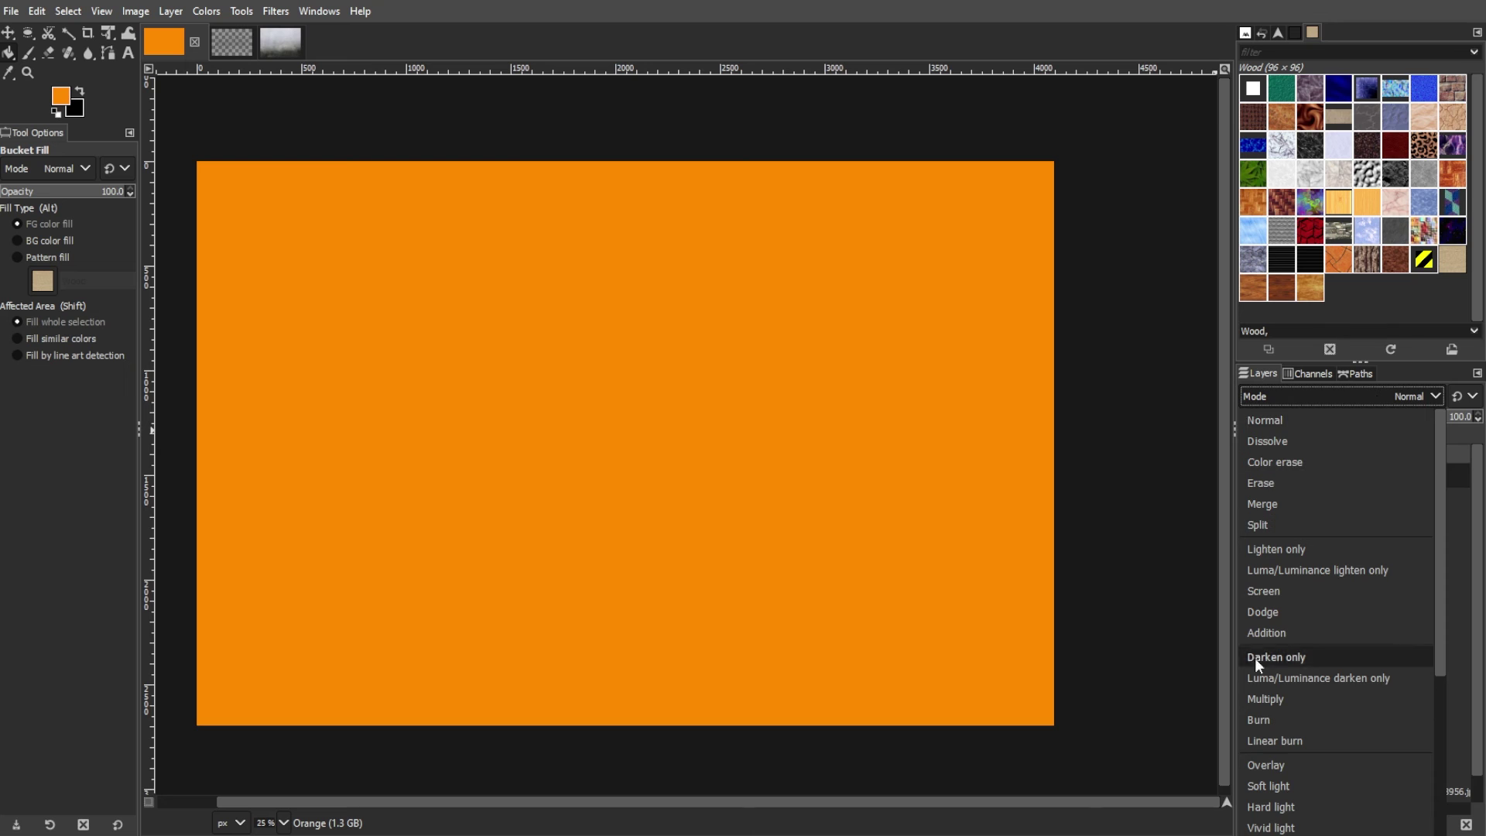
{"action": "left_click", "coordinate": [1252, 770]}
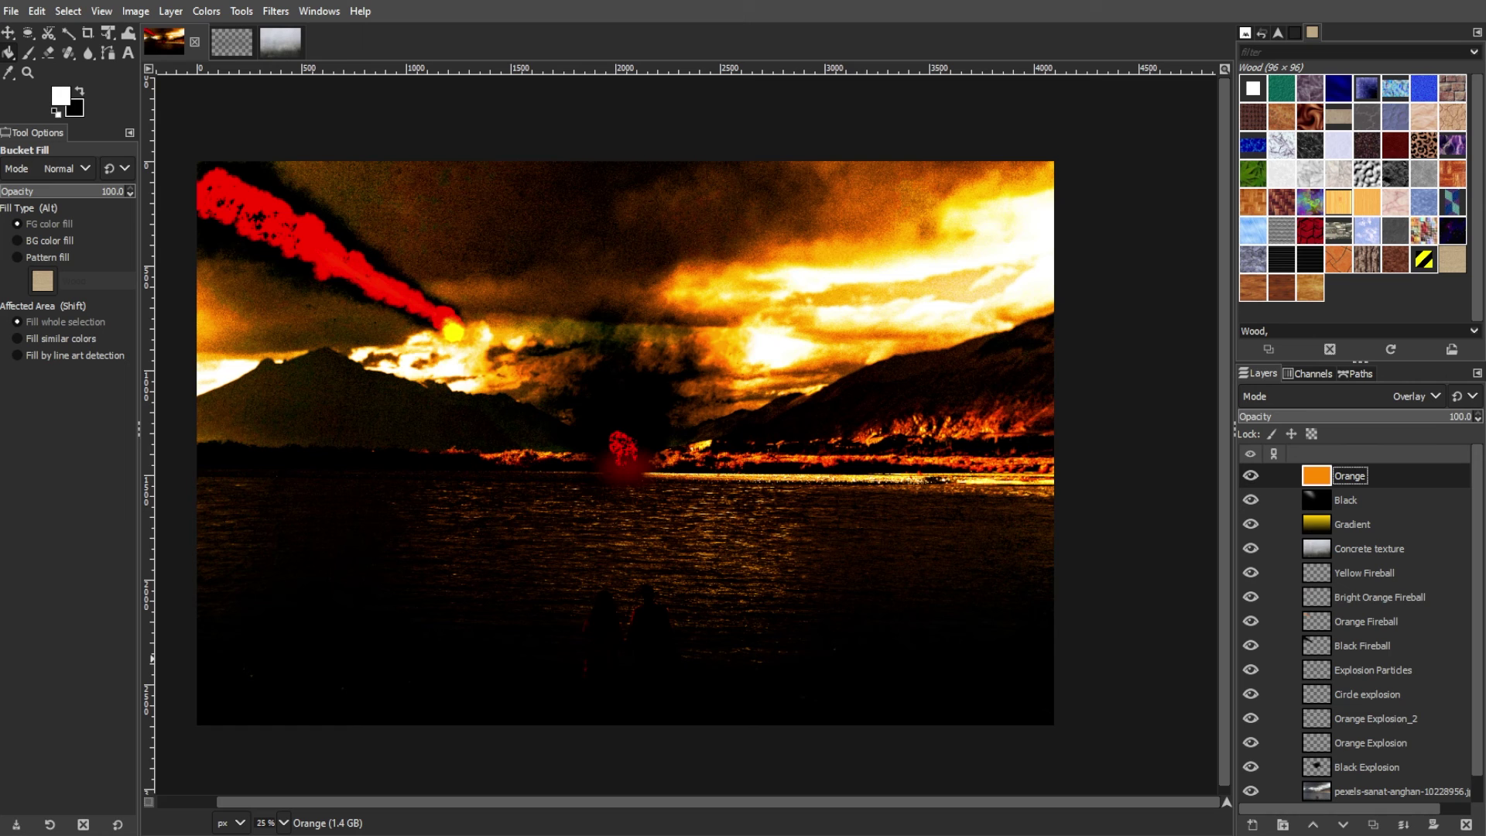
Step: Set the opacity of the duplicated lake photo layer to about 41.3
{"action": "scroll", "coordinate": [1362, 743], "scroll_direction": "down", "scroll_amount": 2}
{"action": "left_click", "coordinate": [1374, 765]}
{"action": "left_click_drag", "start_coordinate": [1363, 420], "coordinate": [1478, 419]}
Step: Check the blend mode and opacity settings of the black, orange and circle explosion layers
{"action": "left_click", "coordinate": [1373, 741]}
{"action": "left_click", "coordinate": [1374, 717]}
{"action": "left_click", "coordinate": [1374, 693]}
{"action": "left_click", "coordinate": [1369, 397]}
{"action": "left_click", "coordinate": [1369, 403]}
{"action": "left_click", "coordinate": [1388, 668]}
Step: Adjust the Bright Orange Fireball layer's blend mode and opacity, and set Orange Fireball to Vivid light at about 23.8 opacity
{"action": "left_click", "coordinate": [1383, 570]}
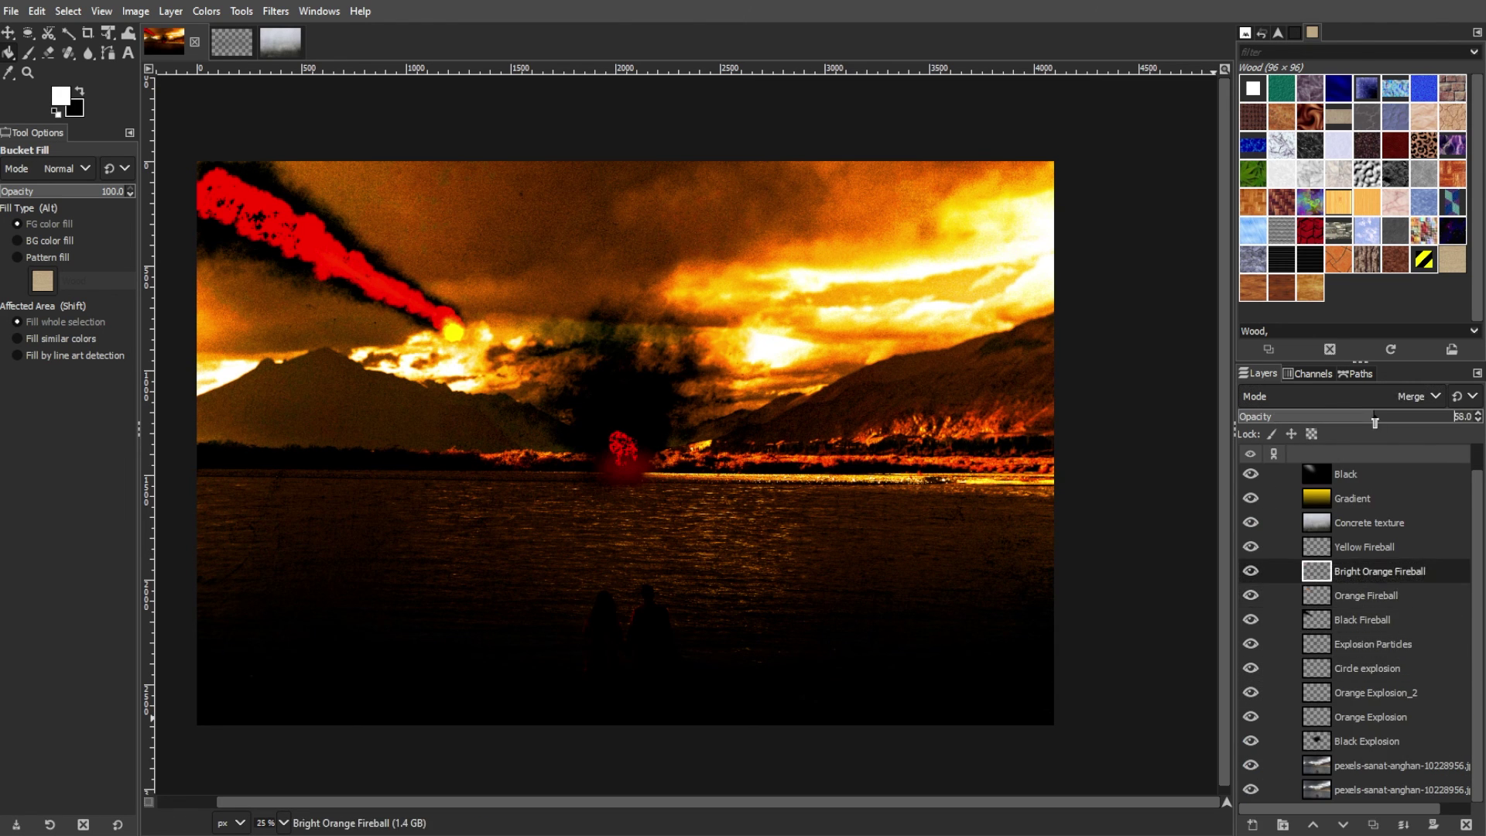
{"action": "left_click", "coordinate": [1371, 399]}
{"action": "left_click", "coordinate": [1366, 401]}
{"action": "left_click_drag", "start_coordinate": [1342, 419], "coordinate": [1477, 419]}
{"action": "left_click", "coordinate": [1378, 595]}
{"action": "left_click", "coordinate": [1309, 400]}
{"action": "key", "text": "Escape"}
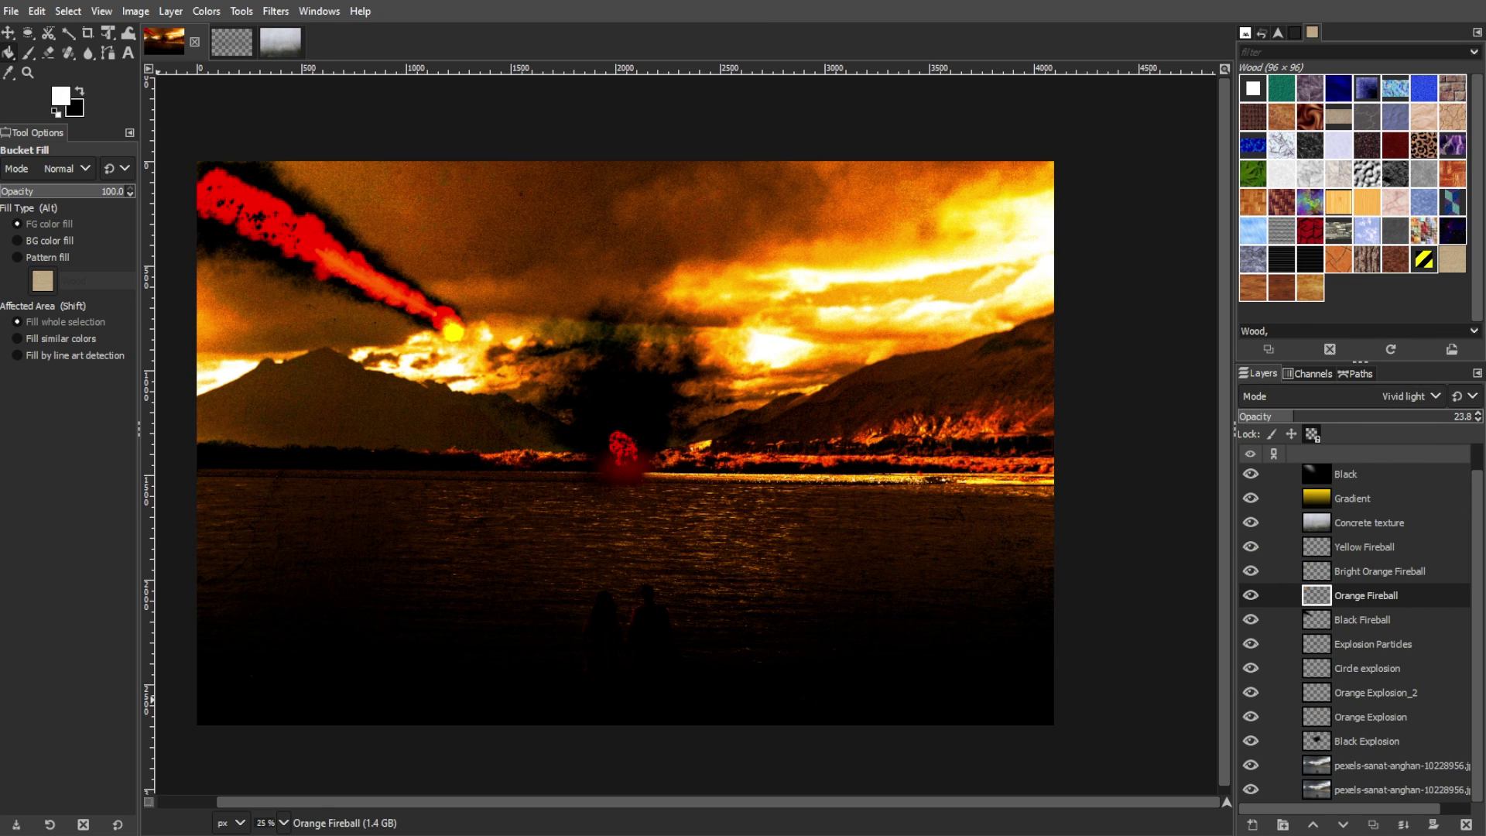
Step: Select the duplicated lake photo layer and switch to the Move tool
{"action": "left_click", "coordinate": [1312, 764]}
{"action": "key", "text": "shift+e"}
{"action": "left_click", "coordinate": [9, 32]}
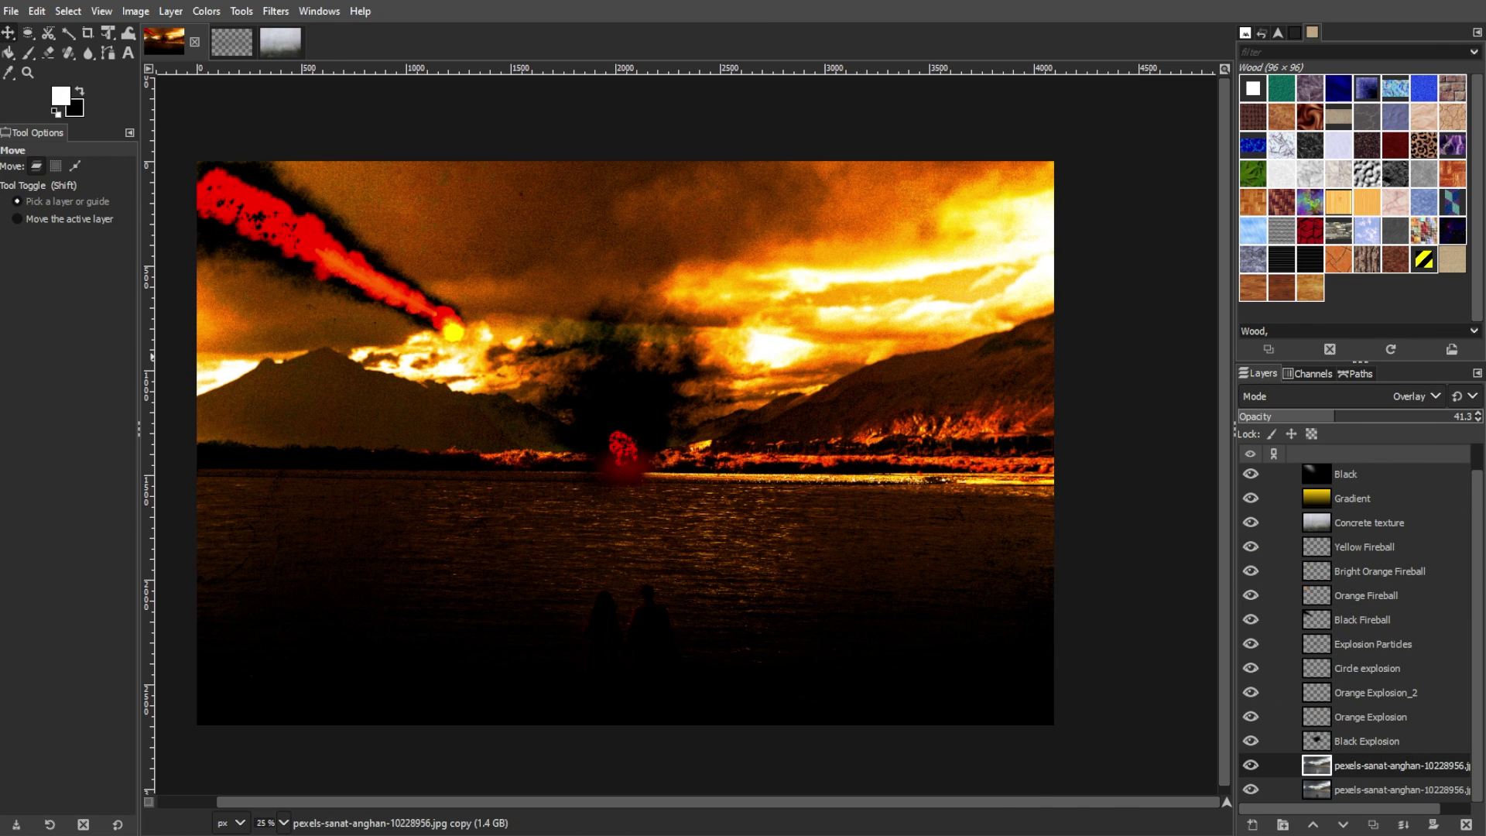